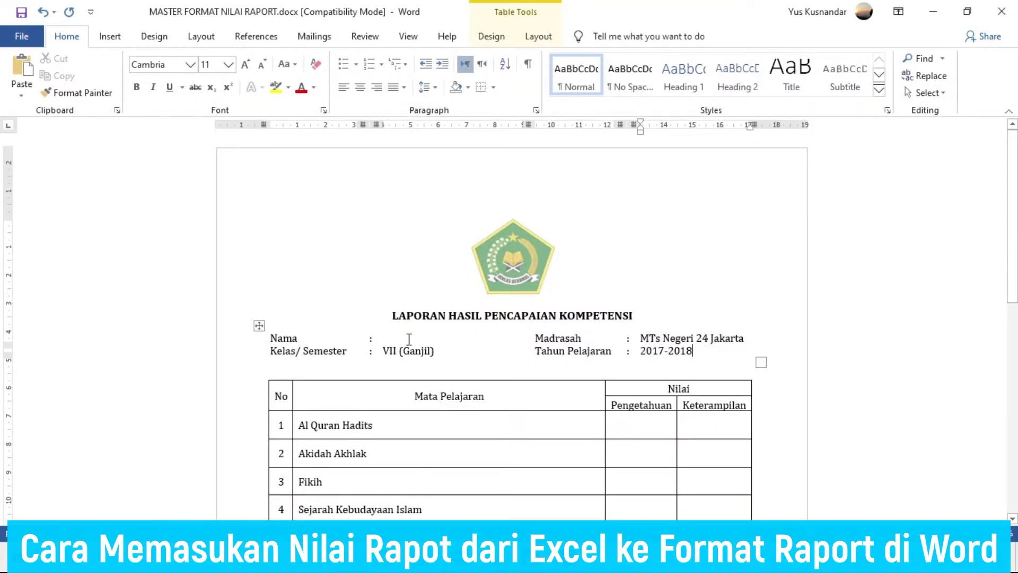
- With the cursor in the empty Nama field, bring up the Mailings Select Recipients choices
left_click(408, 339)
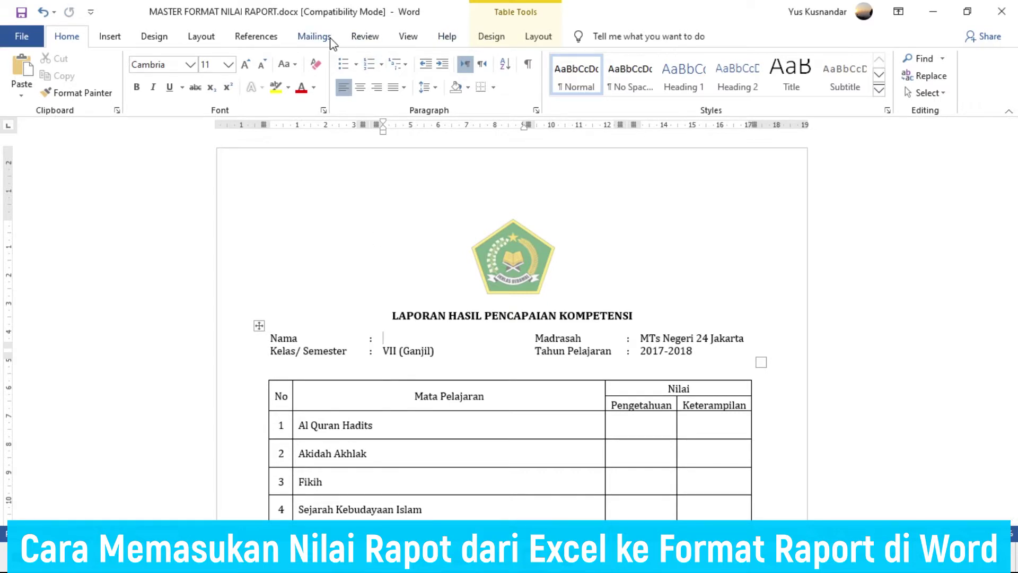
left_click(315, 36)
left_click(153, 97)
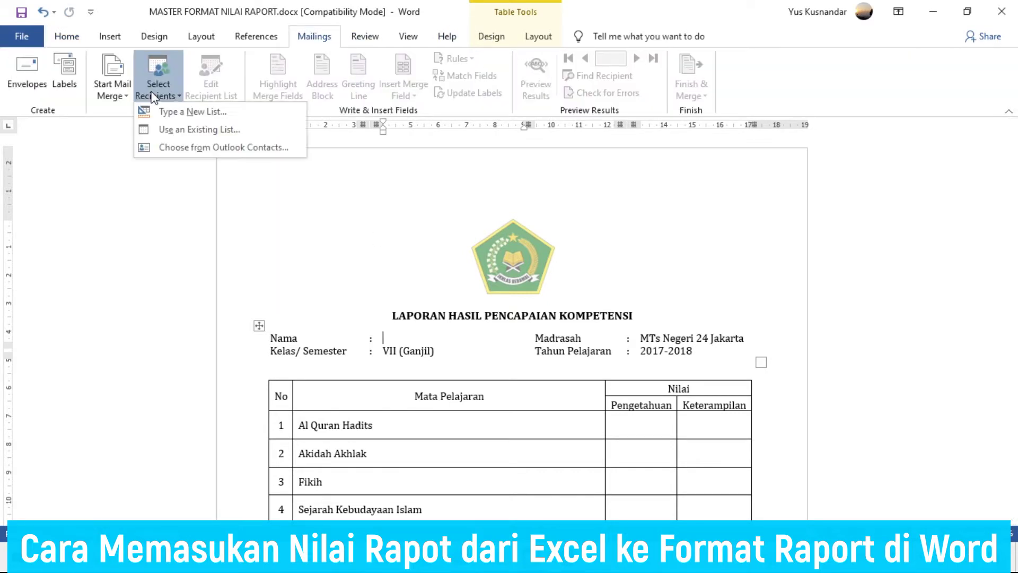
- Use the 'SEMESTER 1$' sheet of DATA NILAI RAPORT in Documents > TUTORIAL as the recipient list
left_click(180, 125)
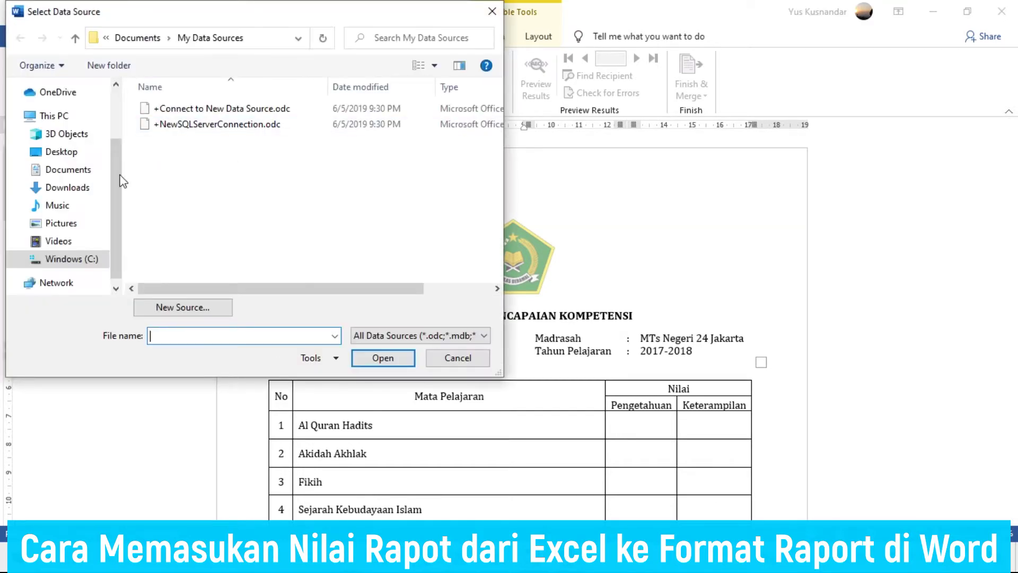
left_click(85, 171)
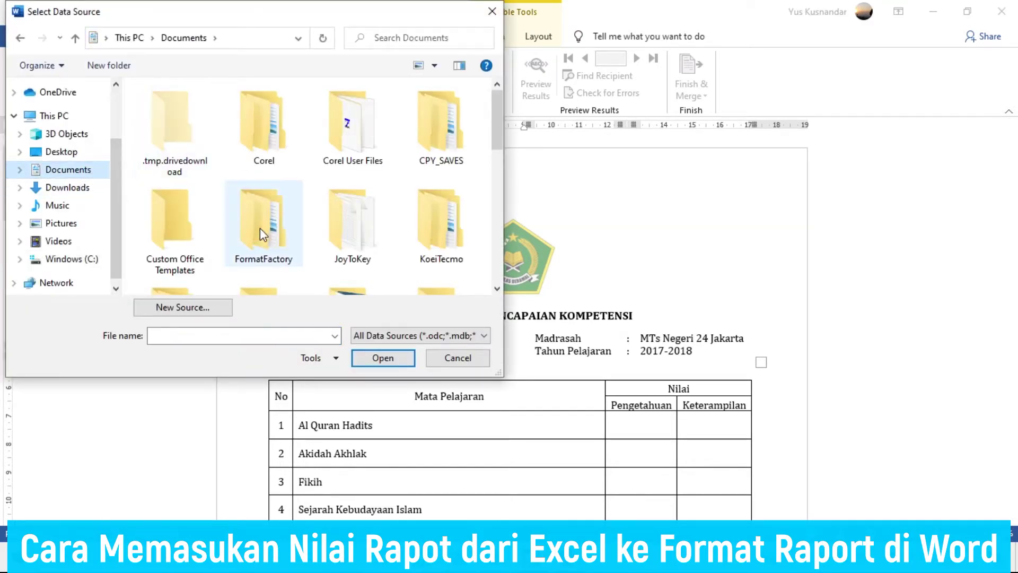
type("tut")
key("Return")
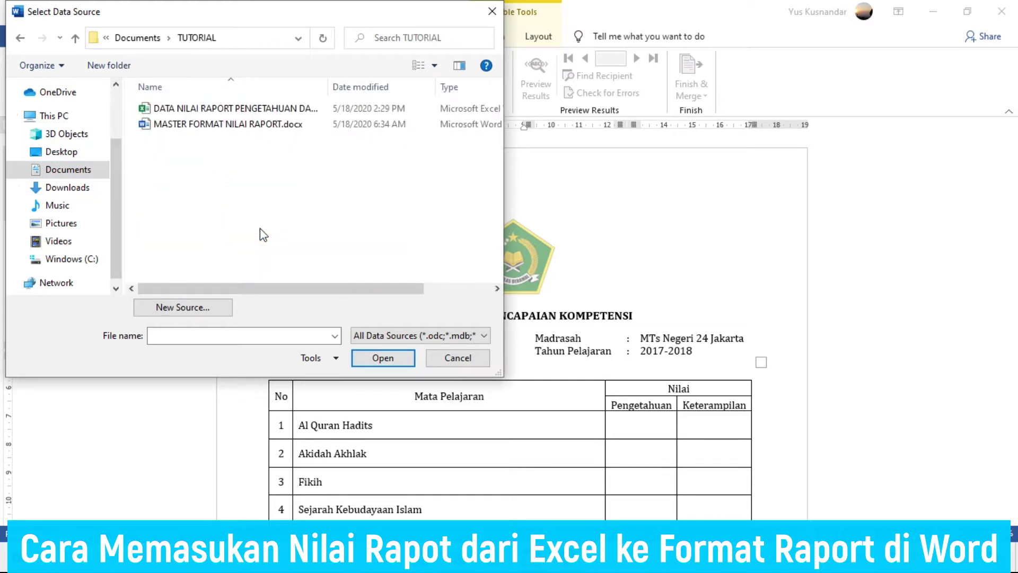
left_click(284, 111)
left_click(383, 357)
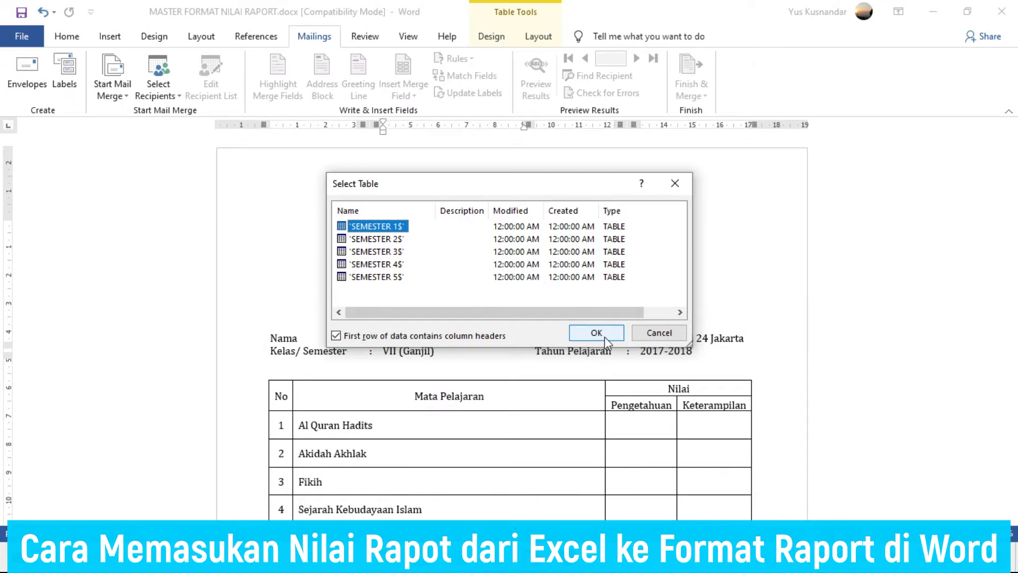
left_click(605, 337)
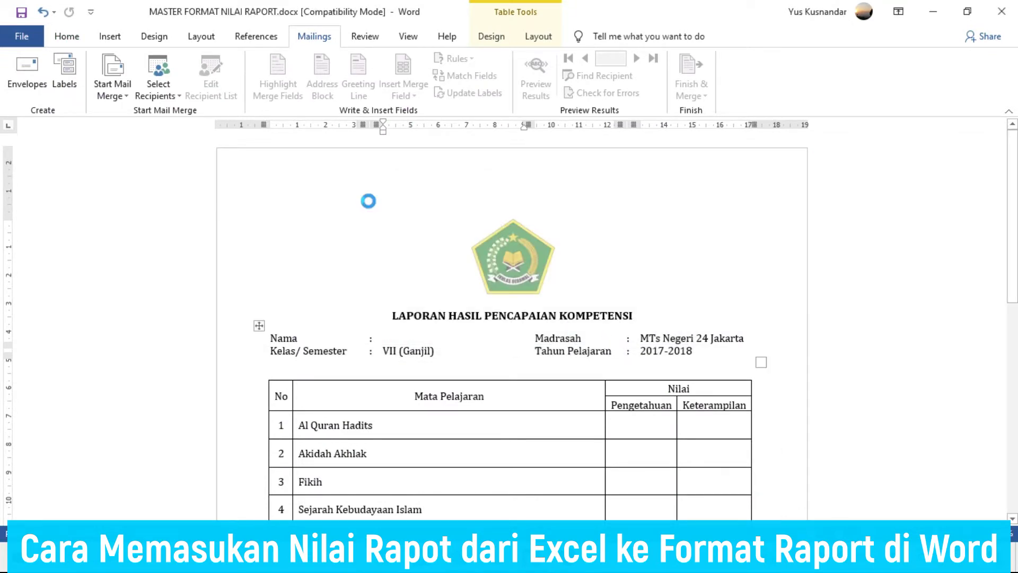
left_click(211, 87)
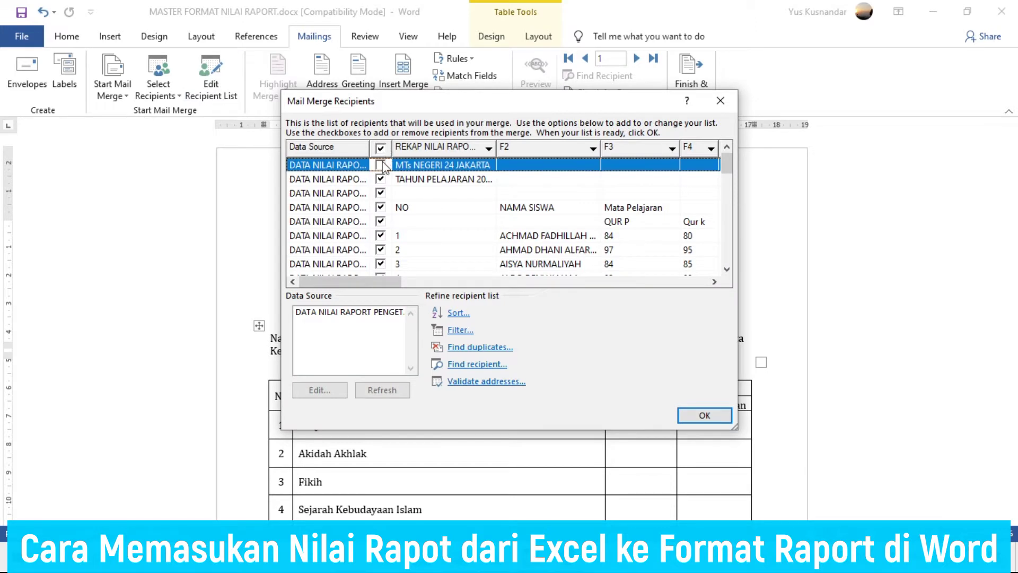
- Uncheck the four title and header rows at the top and the blank row 37
left_click(380, 180)
left_click(380, 194)
left_click(380, 209)
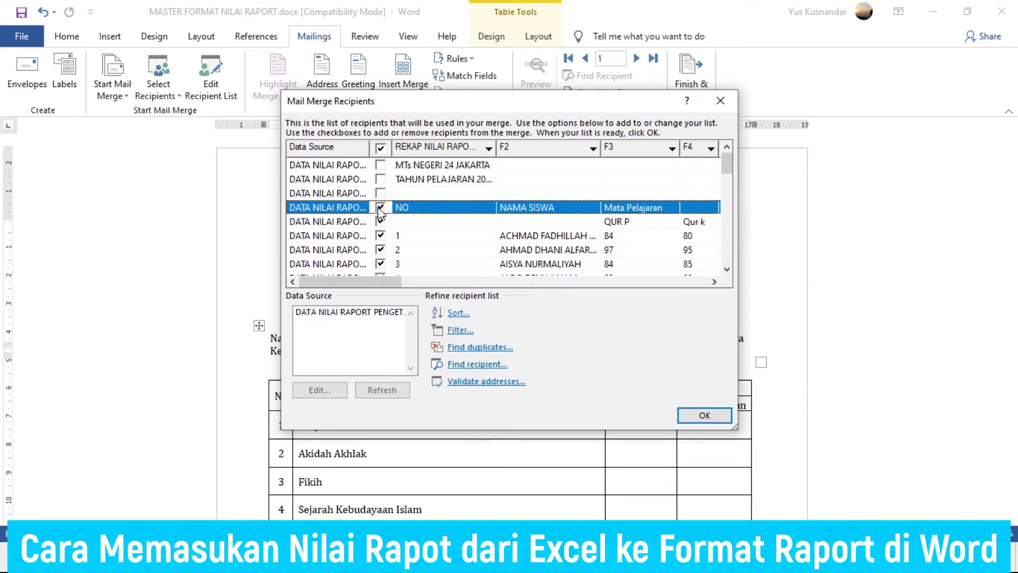
left_click(380, 222)
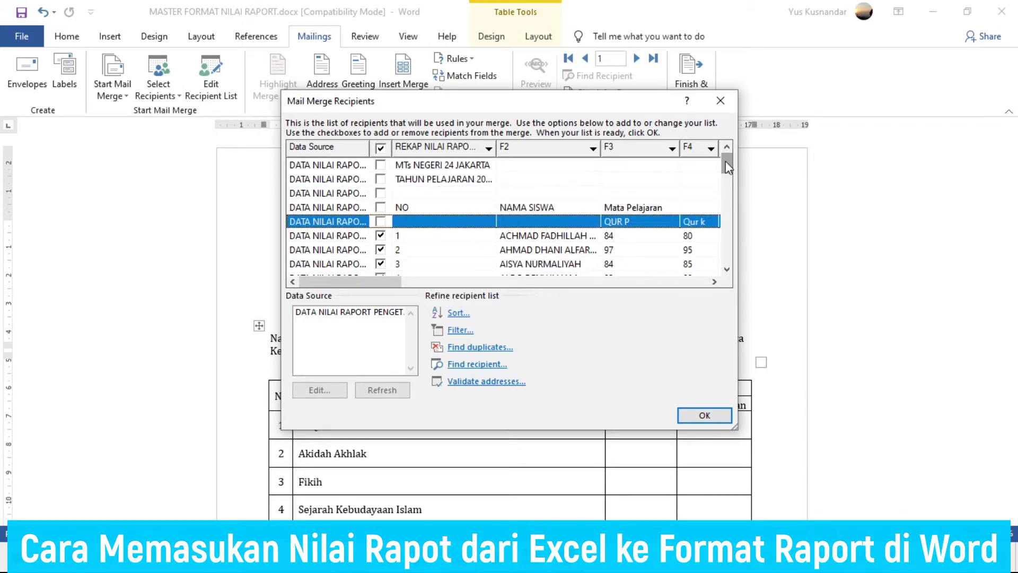
left_click_drag(725, 161, 725, 260)
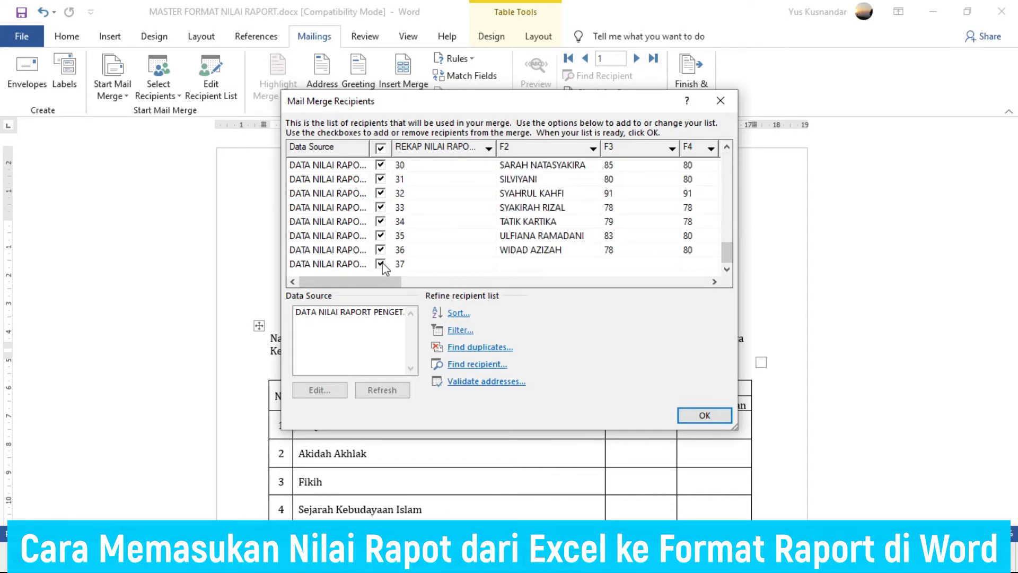
left_click(380, 264)
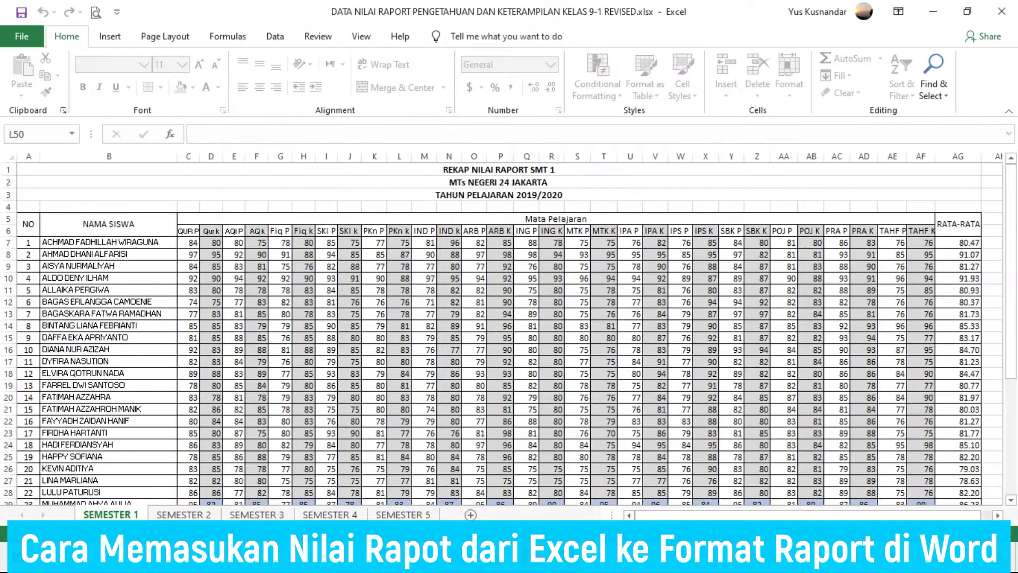
left_click_drag(1011, 353, 1012, 457)
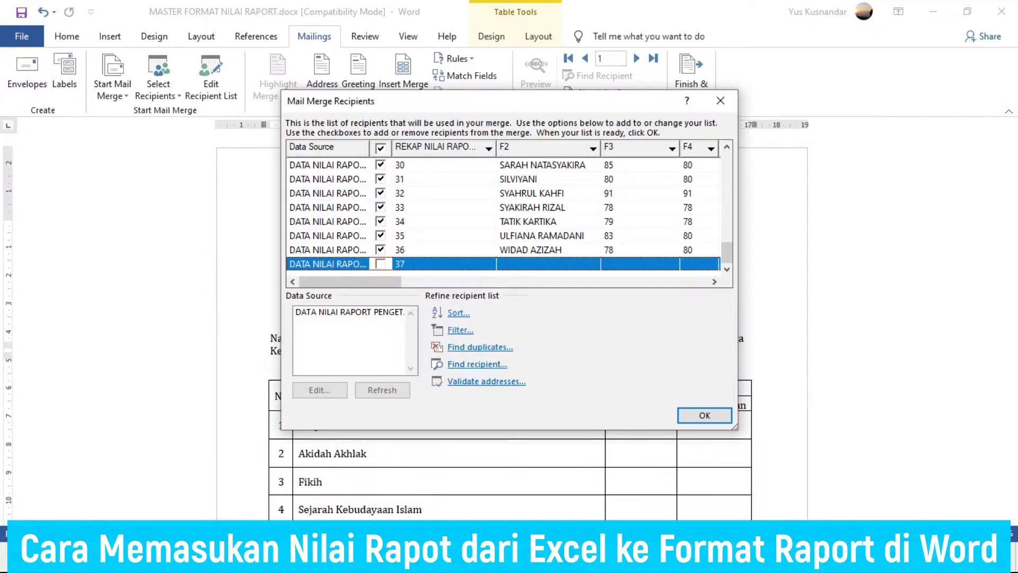
- Scroll back to the top and accept the recipient list of students 1–36
left_click_drag(729, 260, 727, 159)
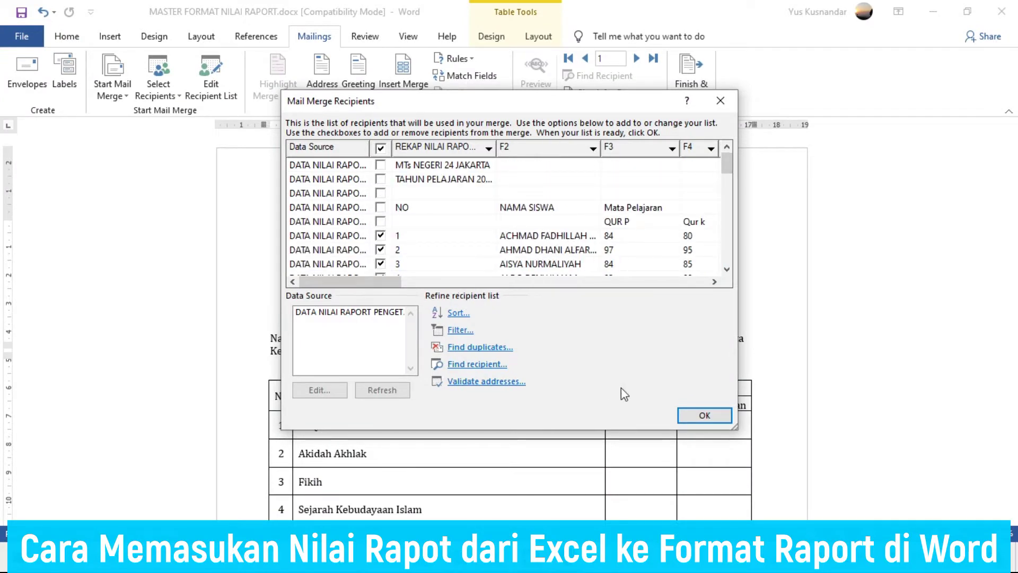
left_click(689, 418)
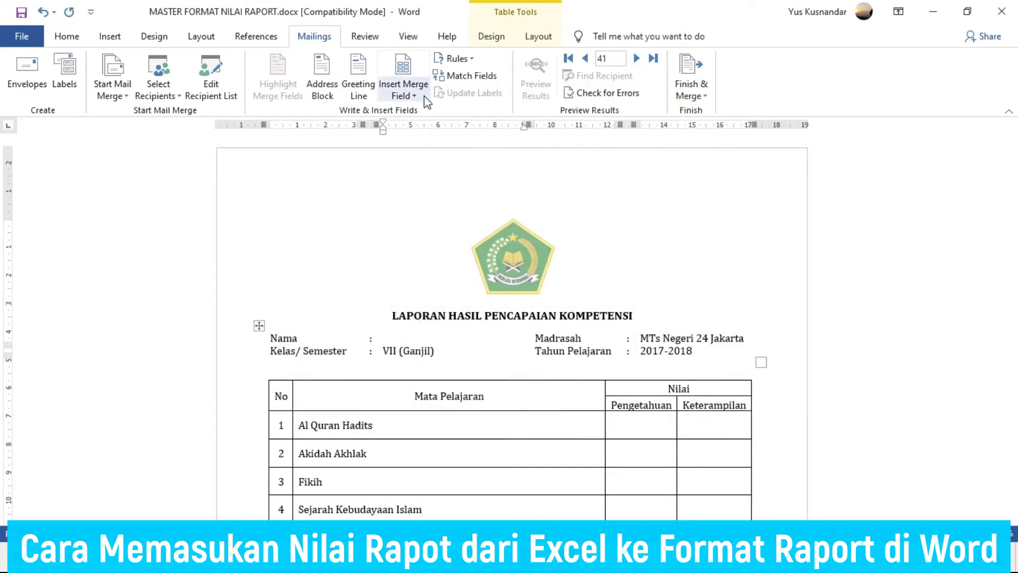
- Insert «F2» after Nama, «F3» and «F4» for Al Quran Hadits, and «F5» for Akidah Akhlak
left_click(403, 90)
left_click(421, 133)
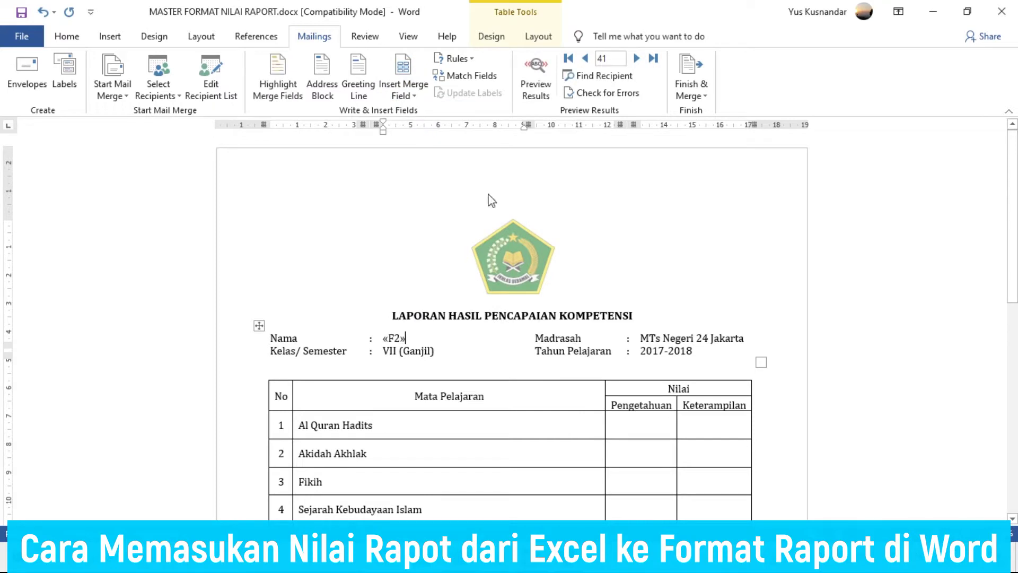
left_click(644, 427)
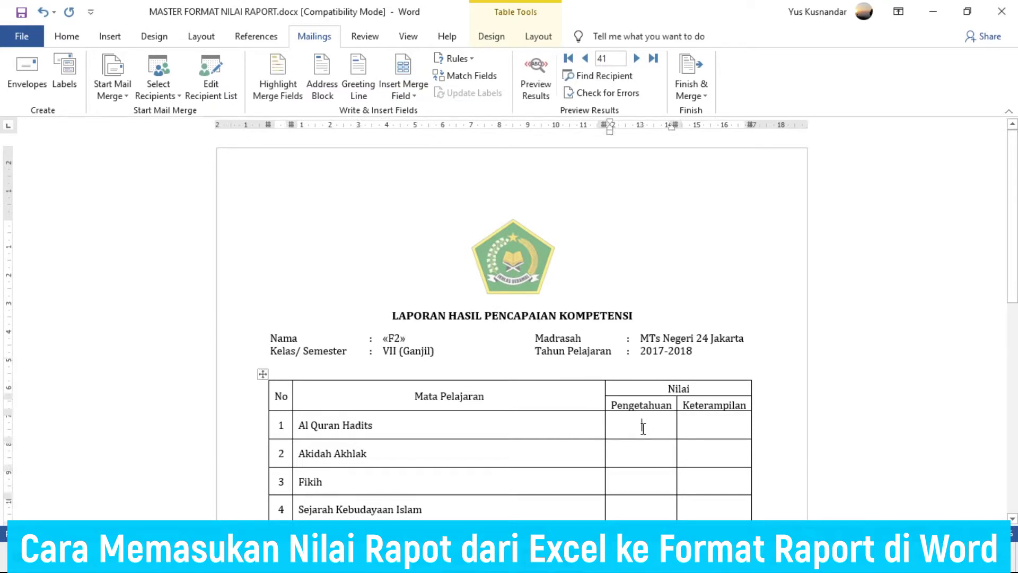
left_click(405, 89)
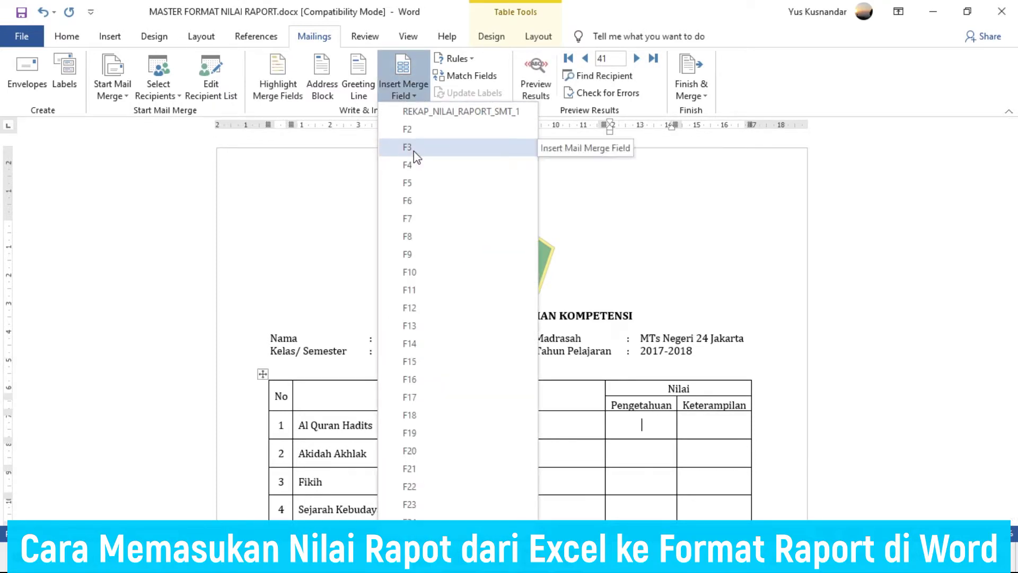
left_click(413, 151)
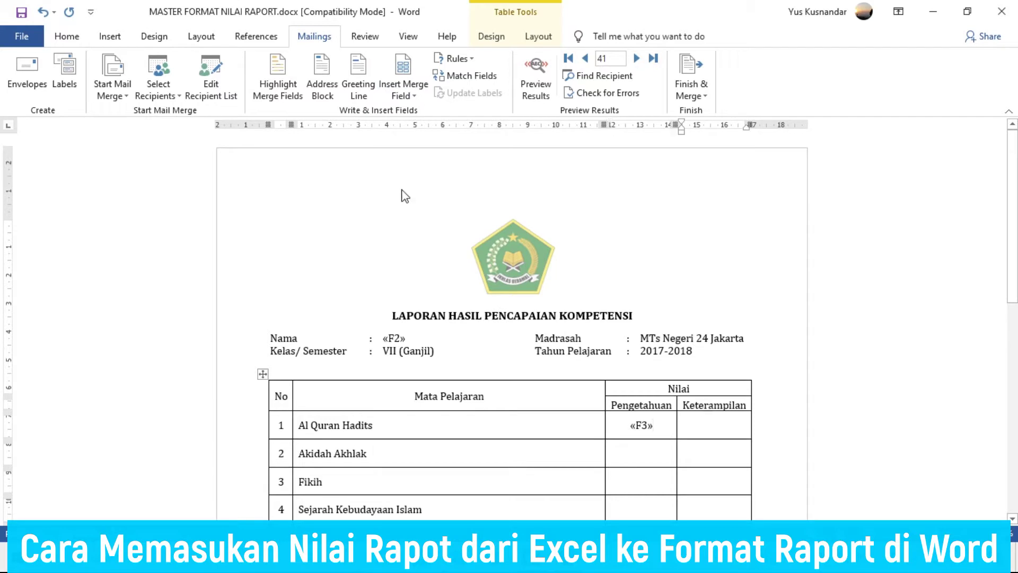
left_click(403, 89)
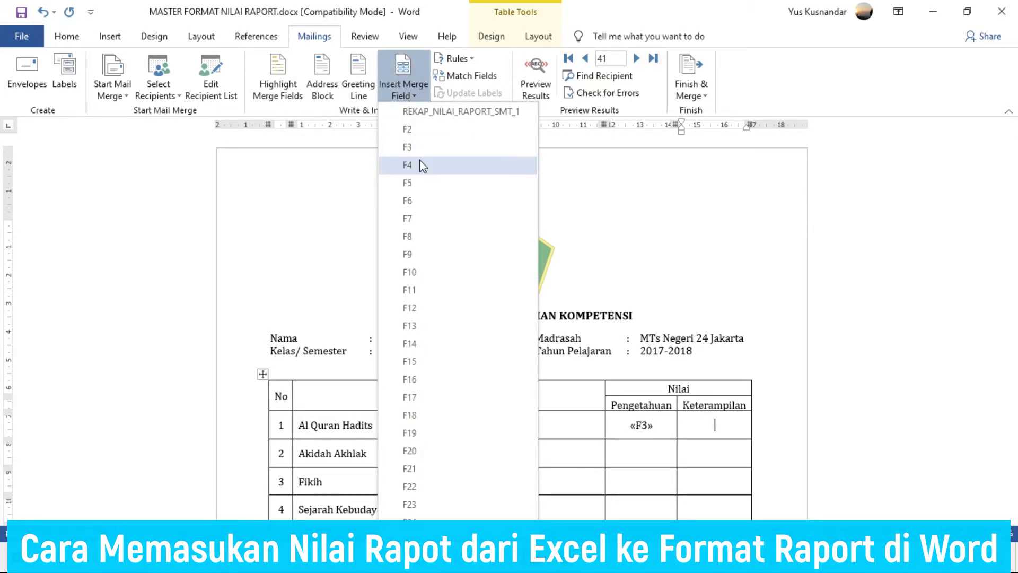
left_click(422, 165)
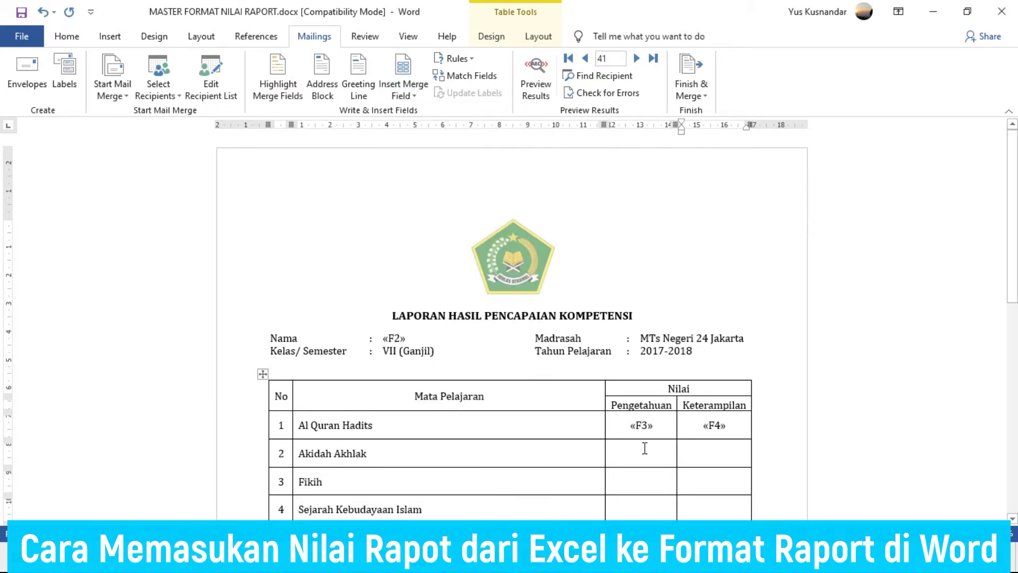
left_click(408, 91)
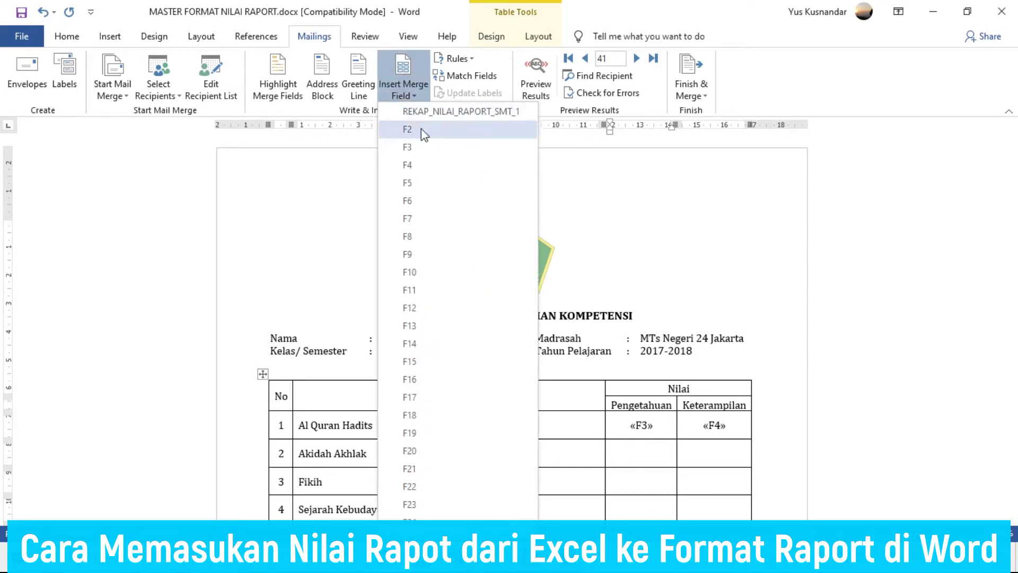
left_click(425, 184)
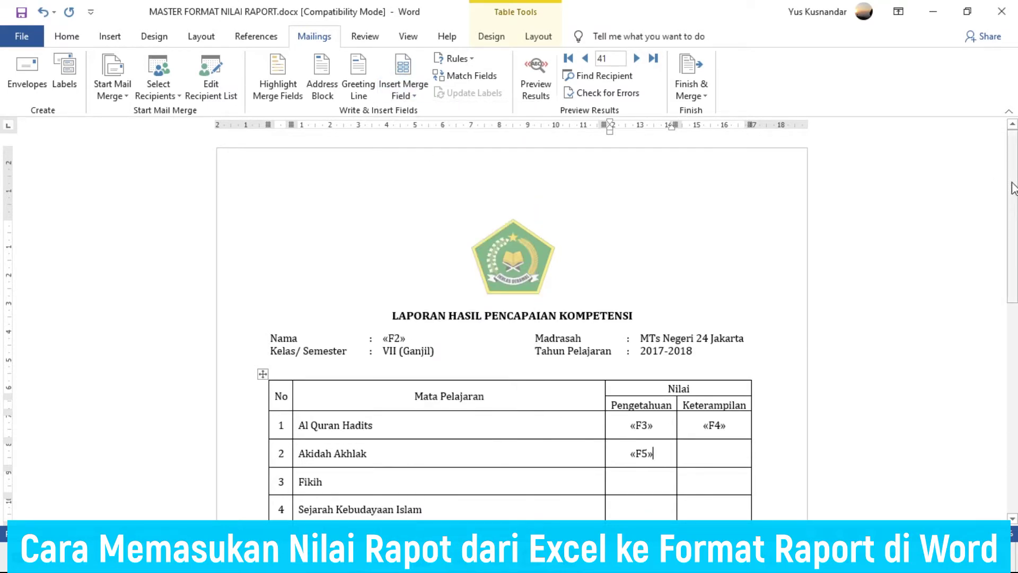
left_click_drag(1012, 191, 1014, 306)
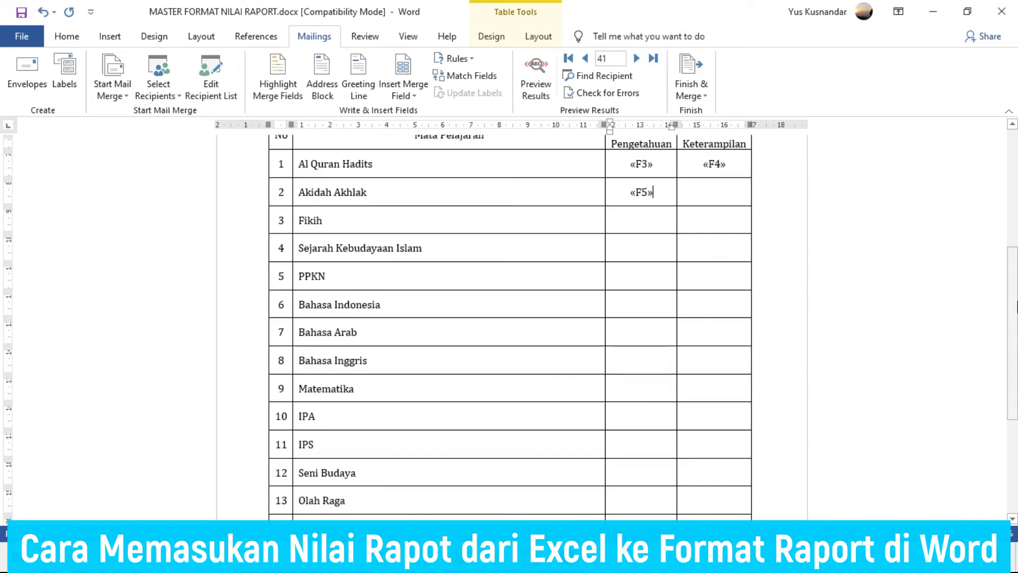
- Fill Akidah Akhlak Keterampilan, Fikih and Sejarah Kebudayaan Islam grade cells with «F6»–«F10»
left_click(715, 192)
left_click(403, 92)
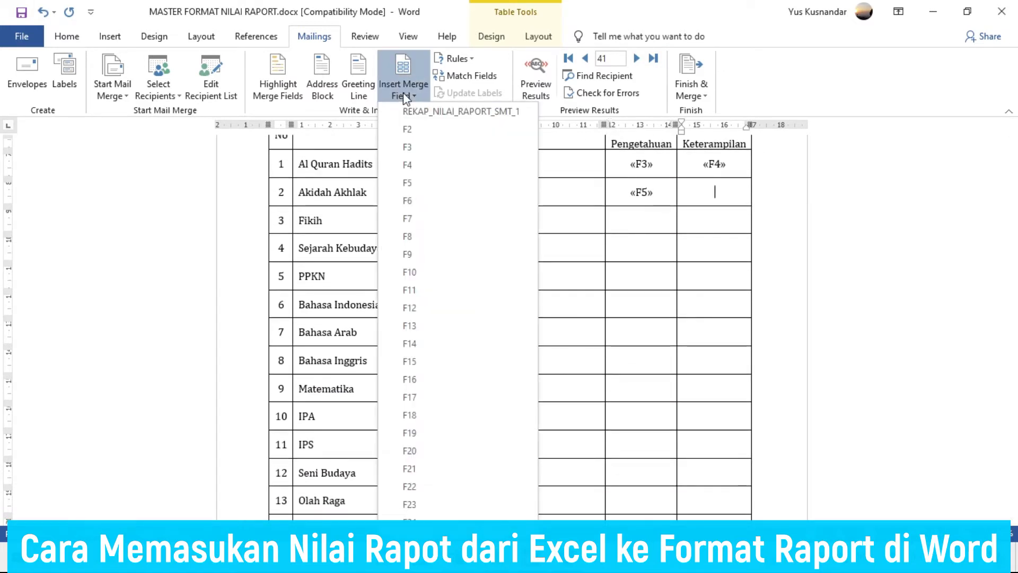
left_click(432, 201)
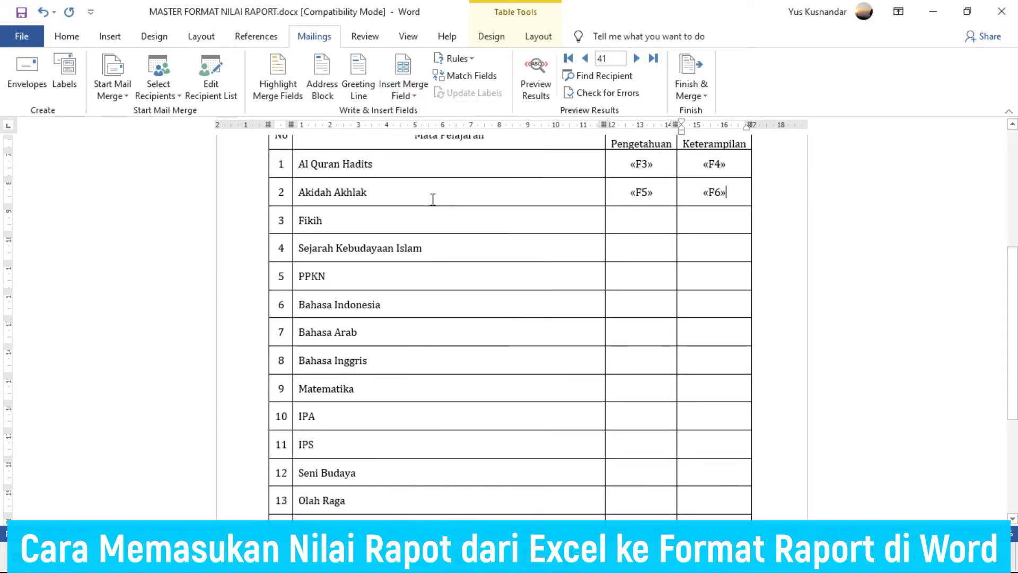
left_click(402, 87)
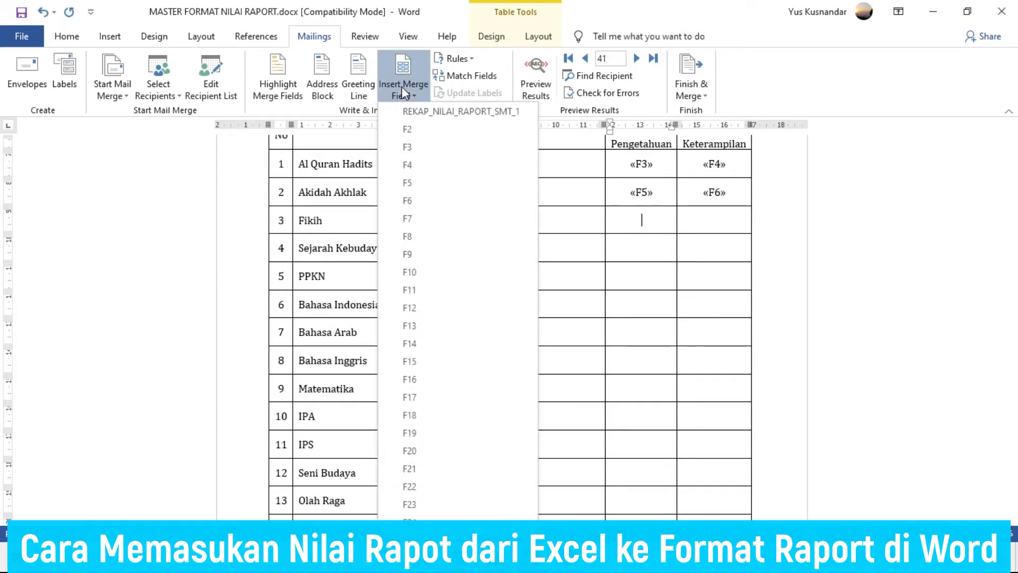
left_click(425, 224)
left_click(714, 212)
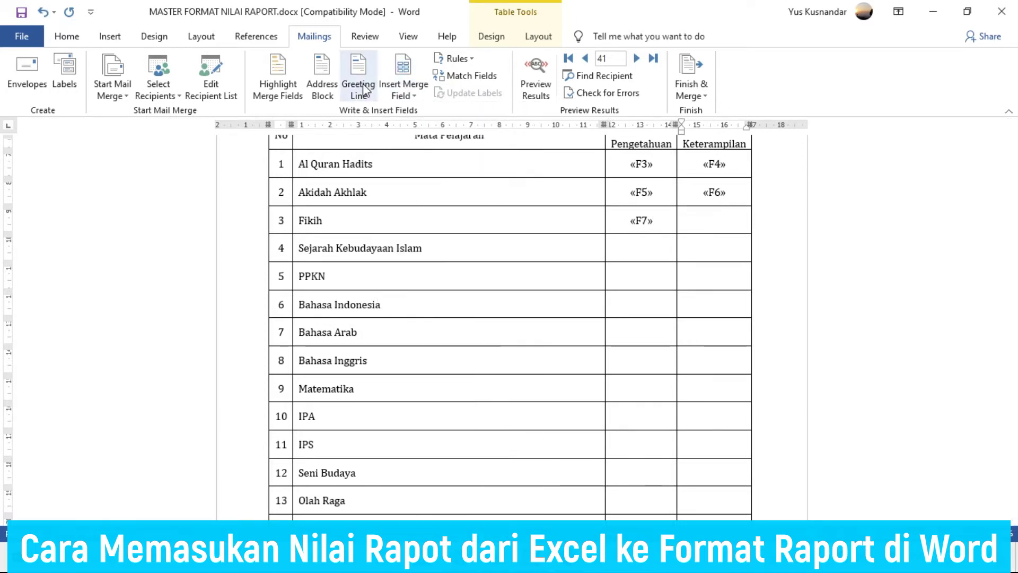
left_click(402, 86)
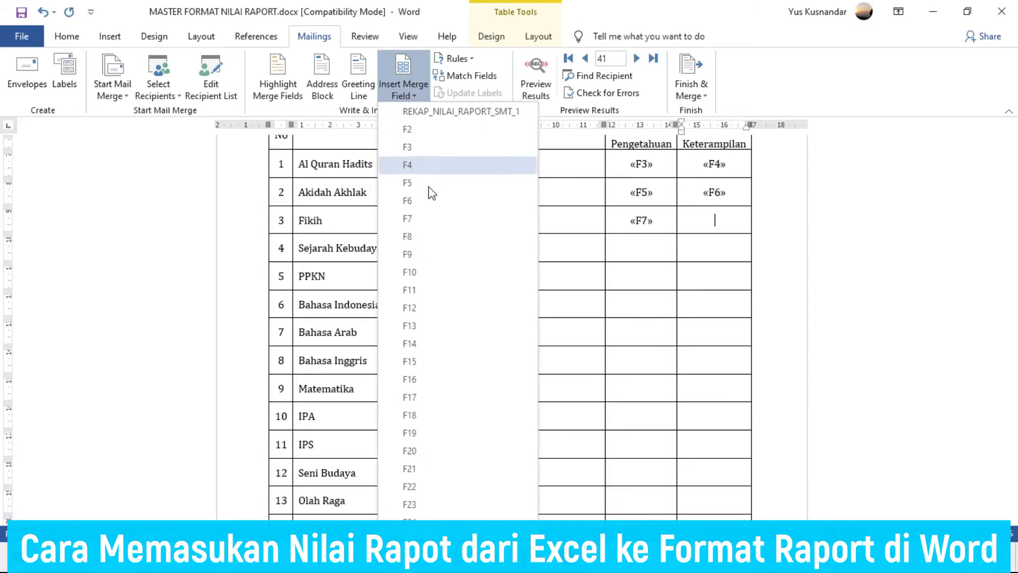
left_click(431, 240)
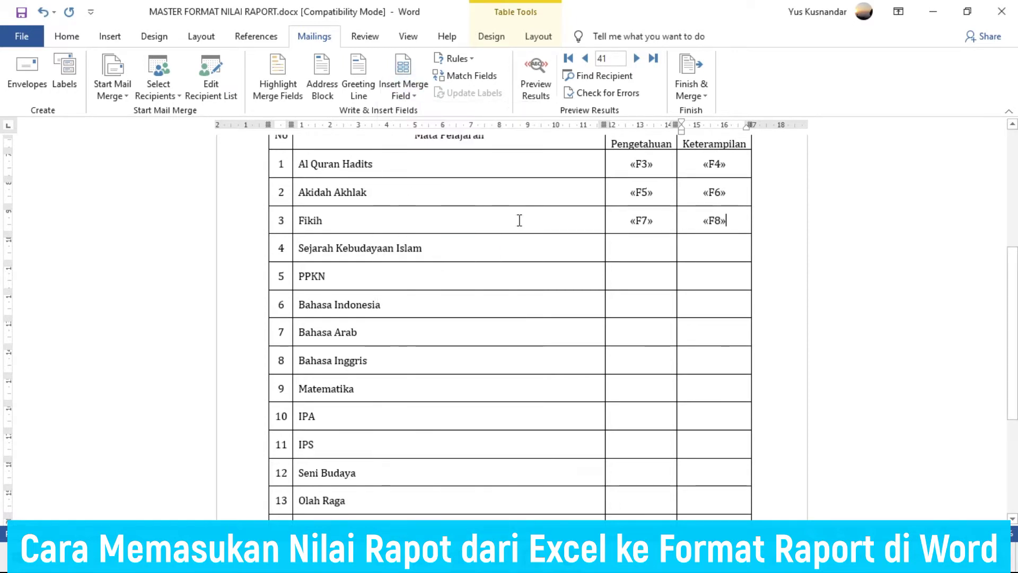
left_click(408, 89)
left_click(423, 253)
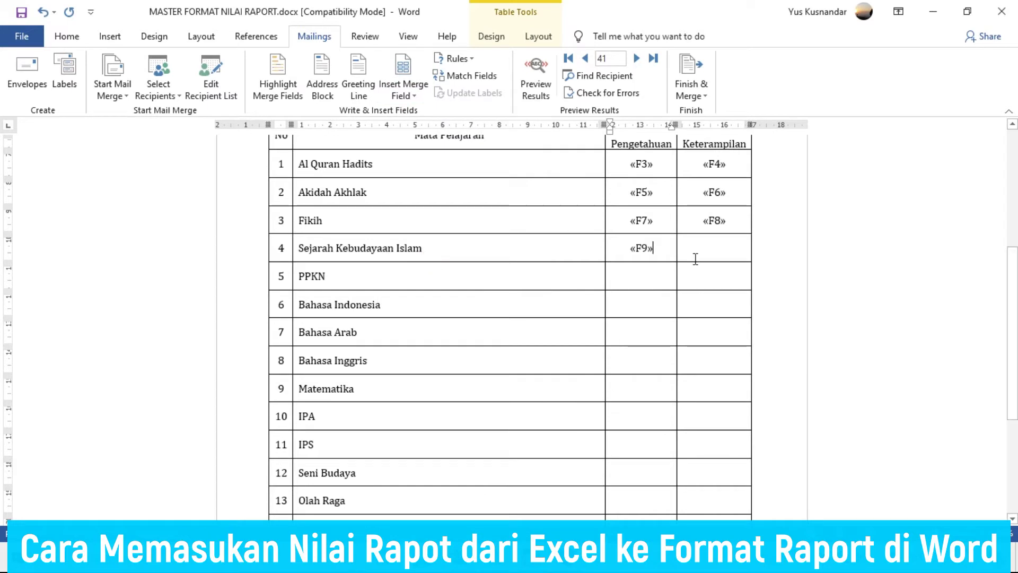
left_click(728, 248)
left_click(418, 93)
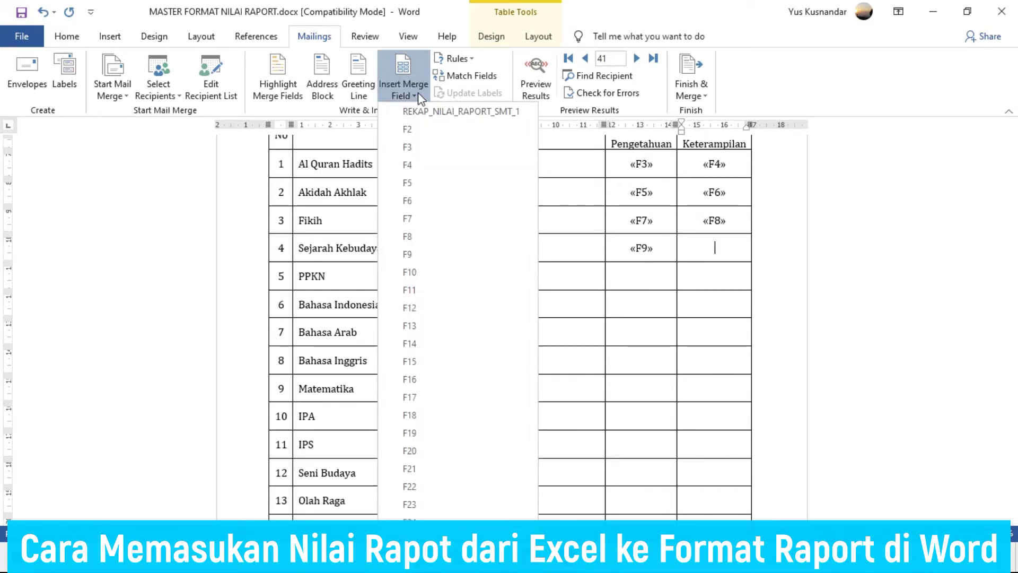
left_click(445, 275)
- Fill the rows 5–7 Pengetahuan and Keterampilan cells with «F11» through «F16»
left_click(642, 276)
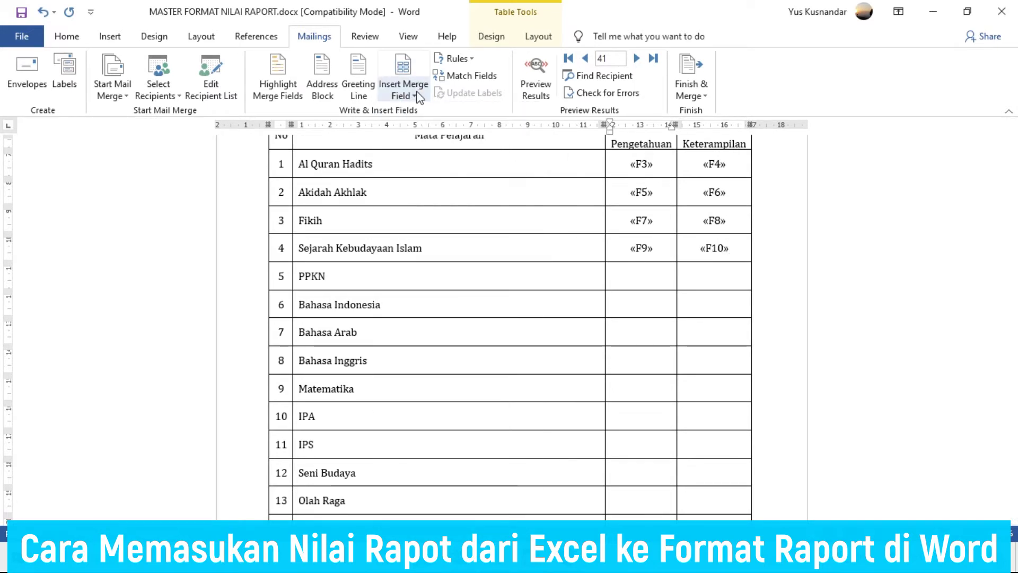
left_click(411, 92)
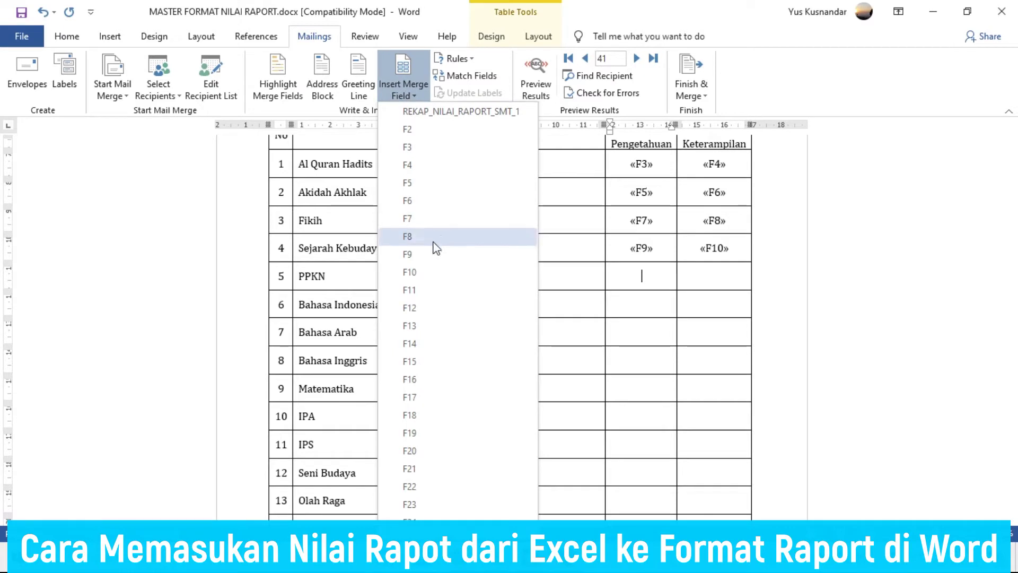
left_click(419, 290)
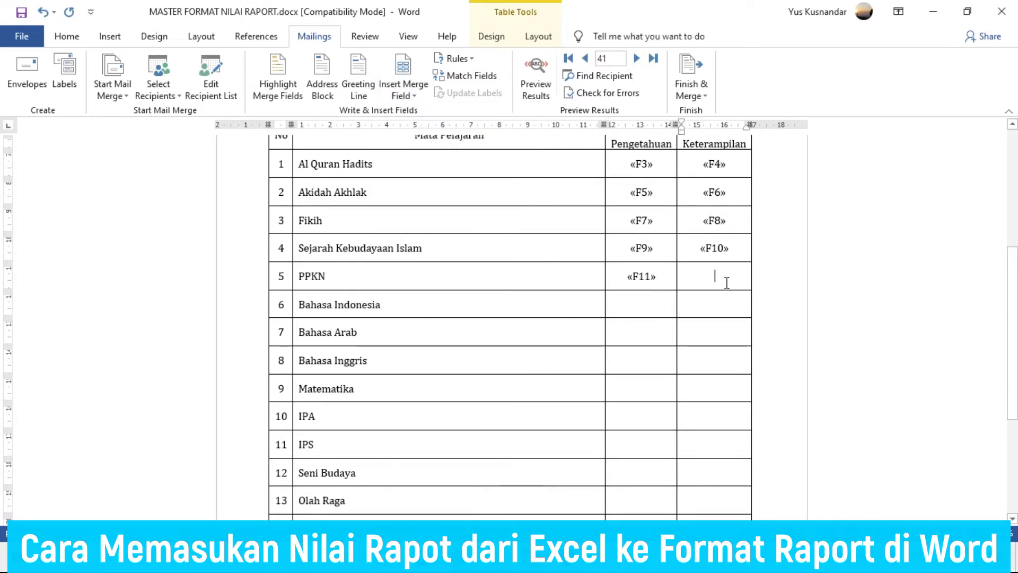
left_click(413, 93)
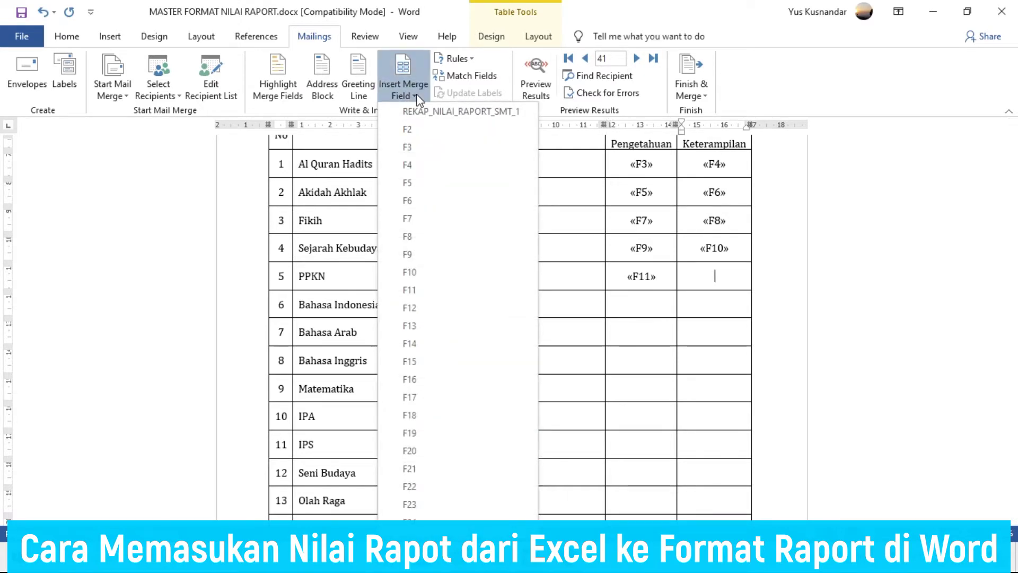
left_click(417, 310)
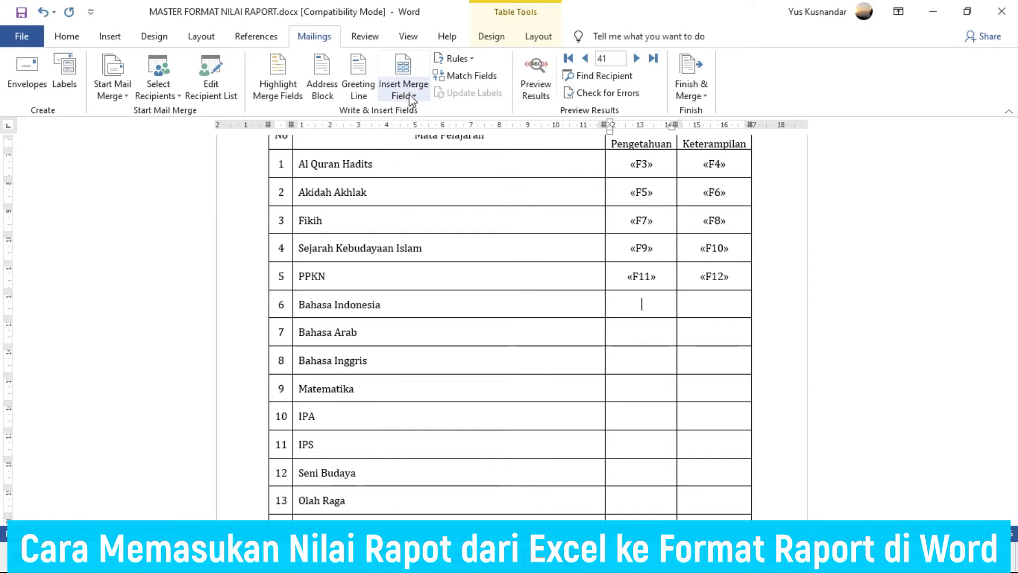
left_click(409, 94)
left_click(419, 326)
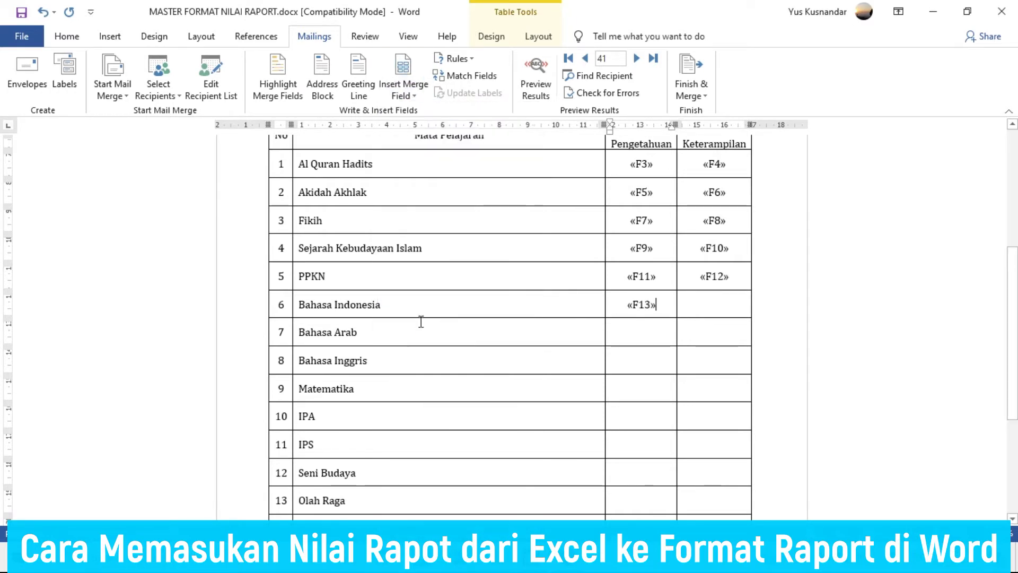
left_click(417, 95)
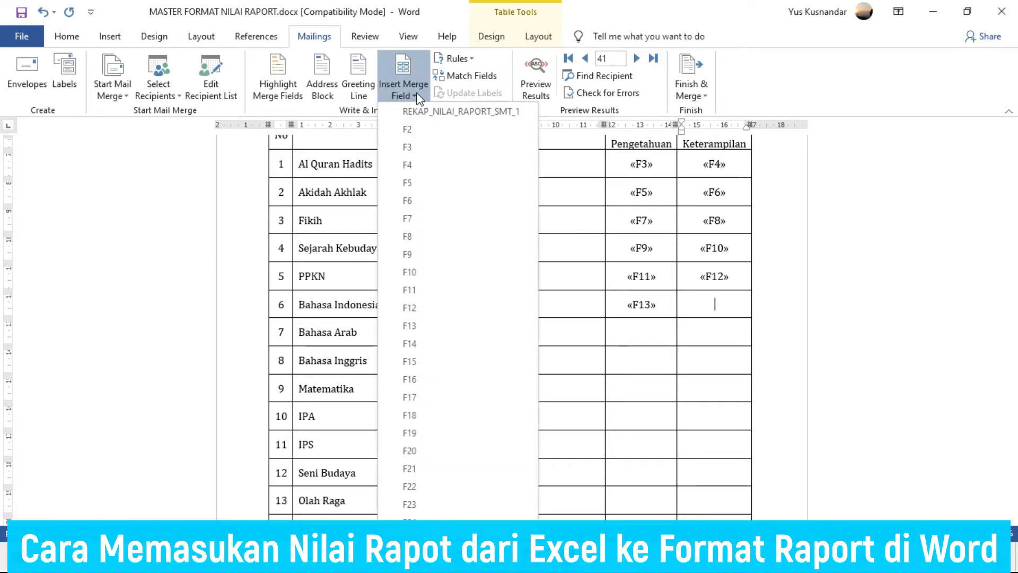
left_click(419, 345)
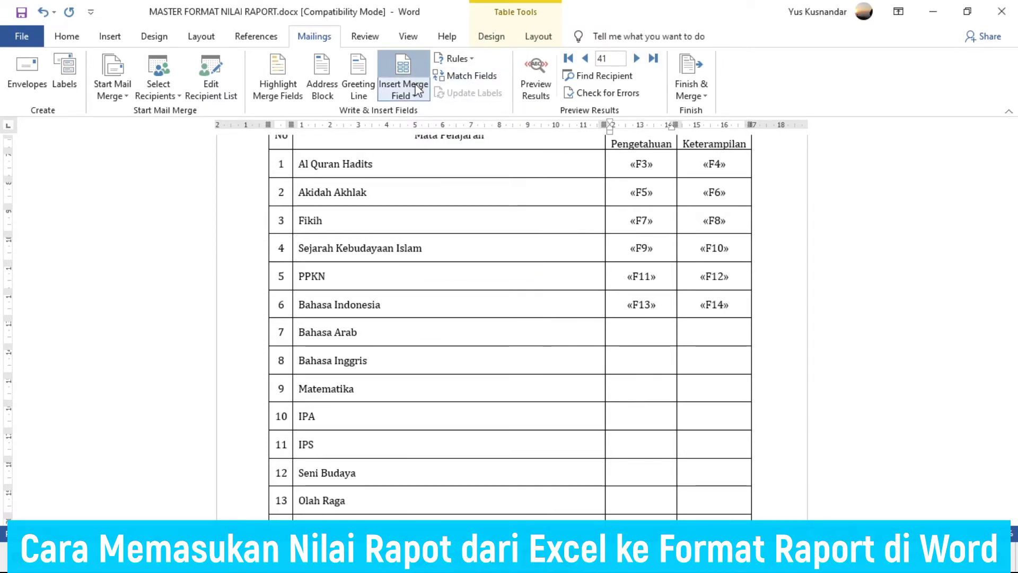
left_click(415, 96)
left_click(422, 362)
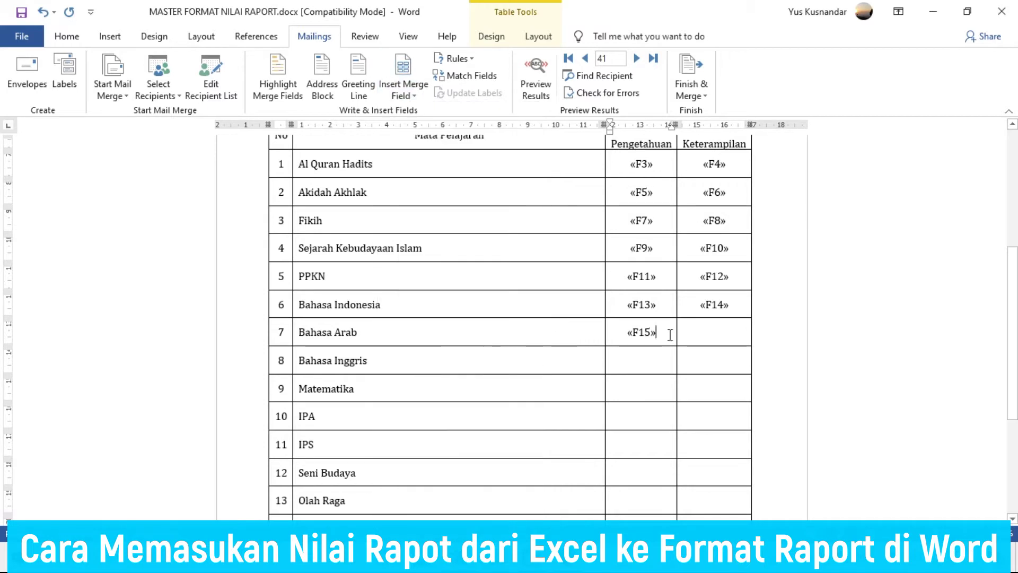
left_click(408, 93)
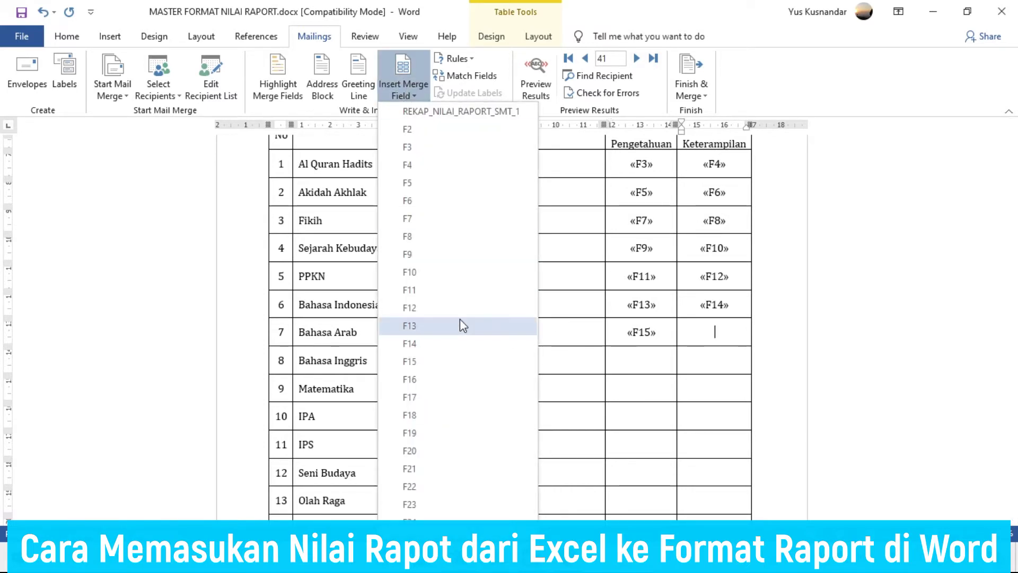
left_click(459, 374)
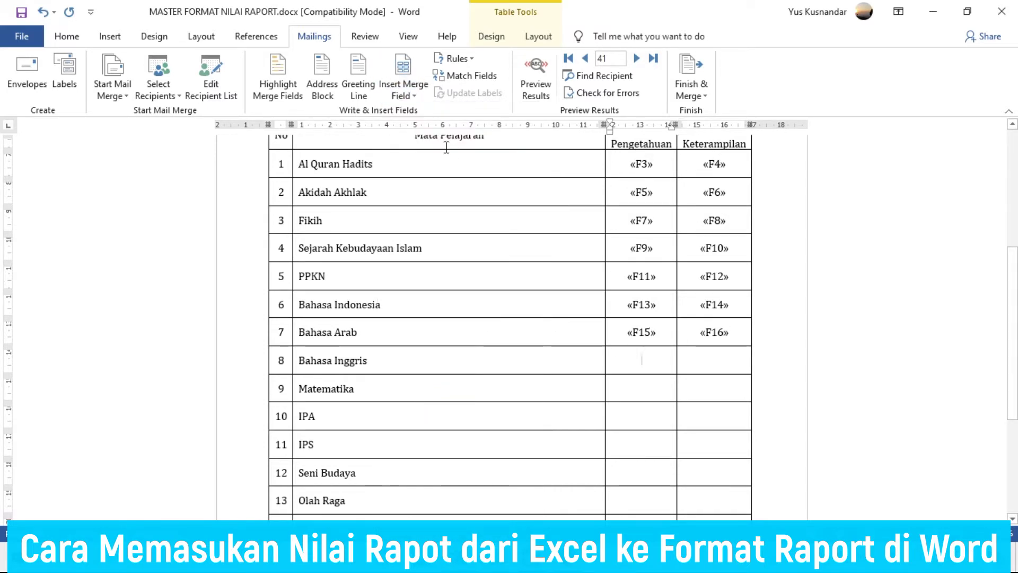
- Fill the rows 8–9 grade cells with «F17» through «F20»
left_click(403, 93)
left_click(427, 399)
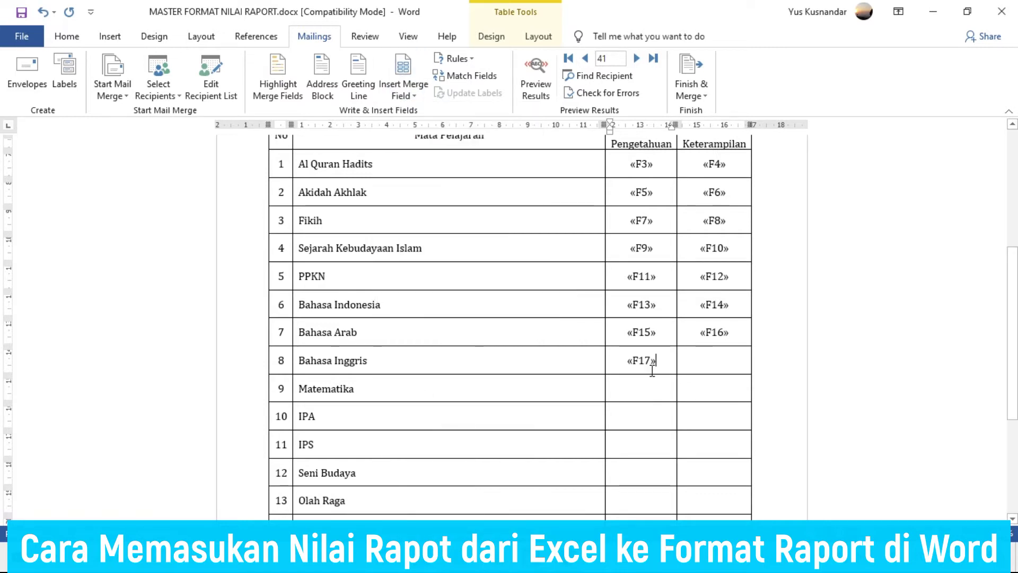
left_click(719, 361)
left_click(403, 90)
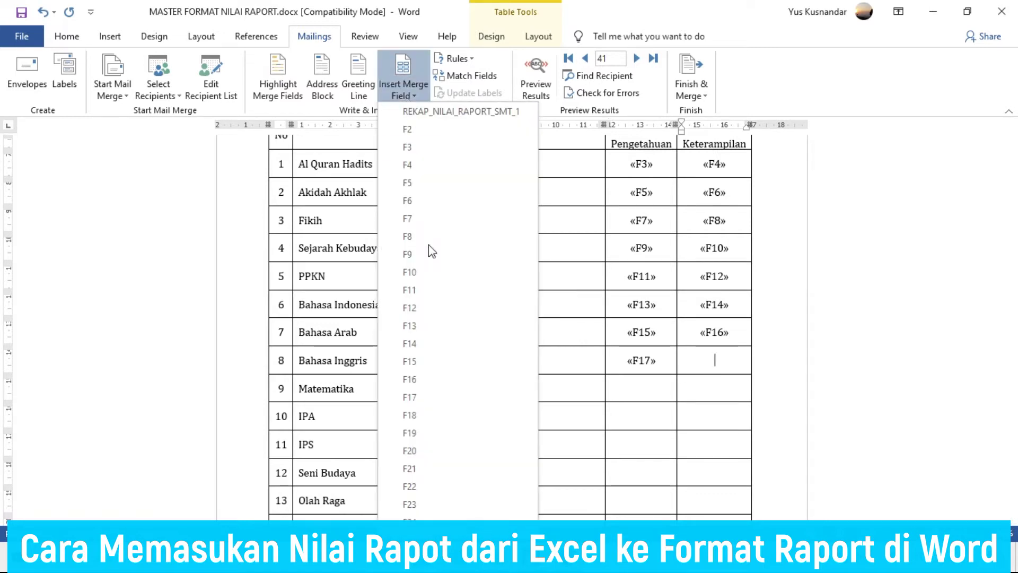
left_click(421, 415)
left_click(651, 385)
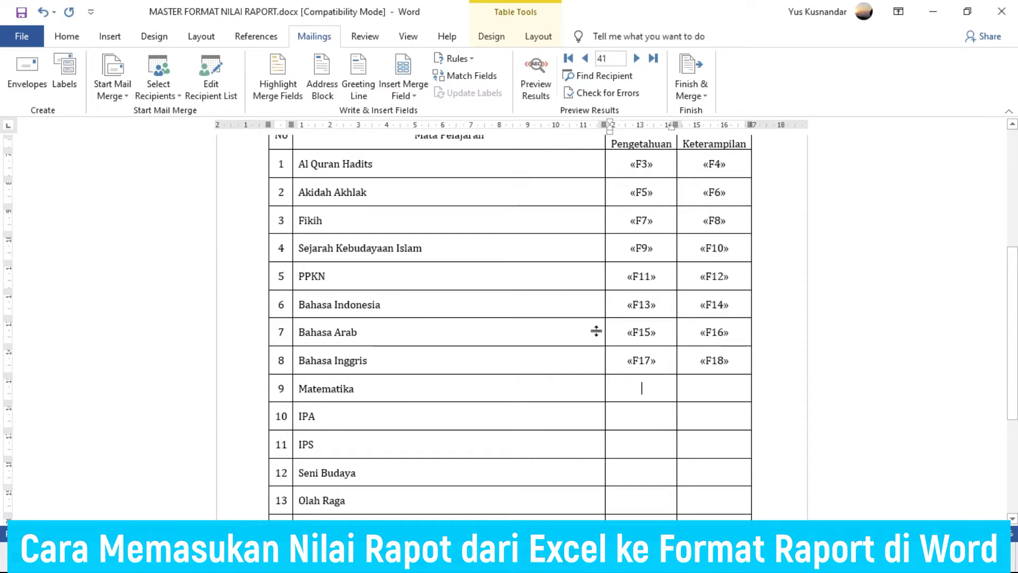
left_click(403, 93)
left_click(432, 433)
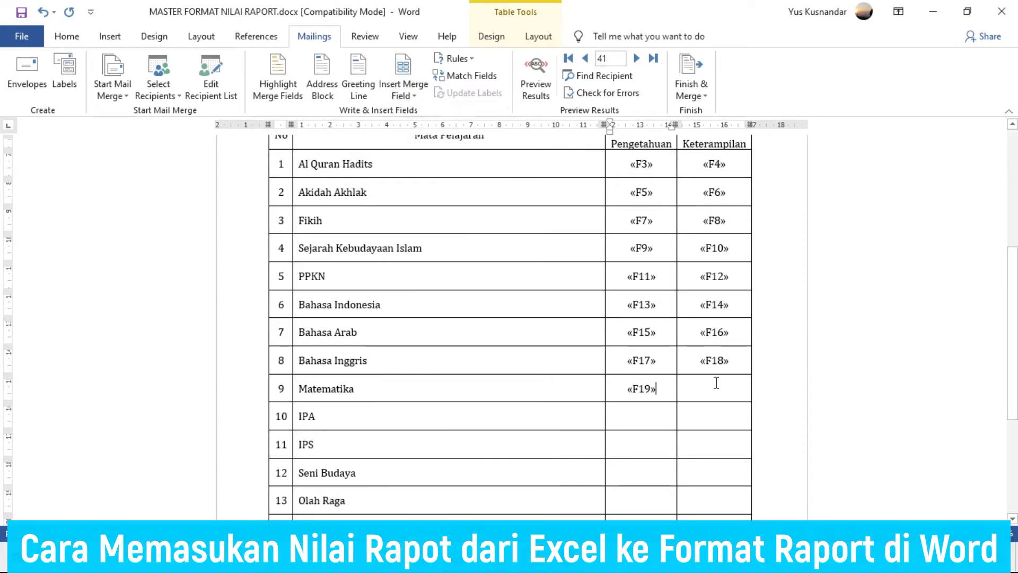
left_click(403, 93)
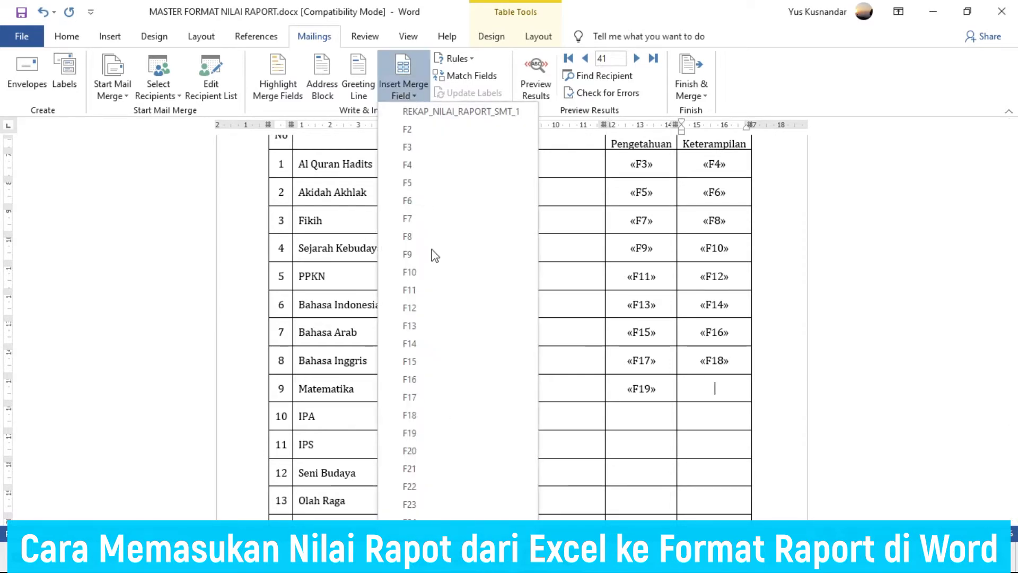
left_click(420, 451)
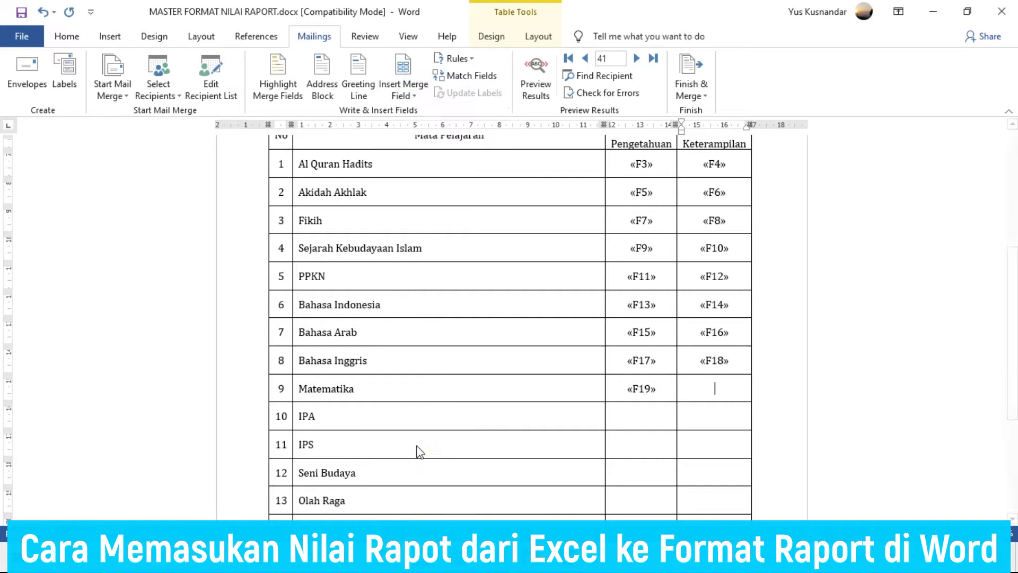
- Fill the rows 10–11 (IPS) grade cells with «F21» through «F24»
left_click(643, 418)
left_click(403, 92)
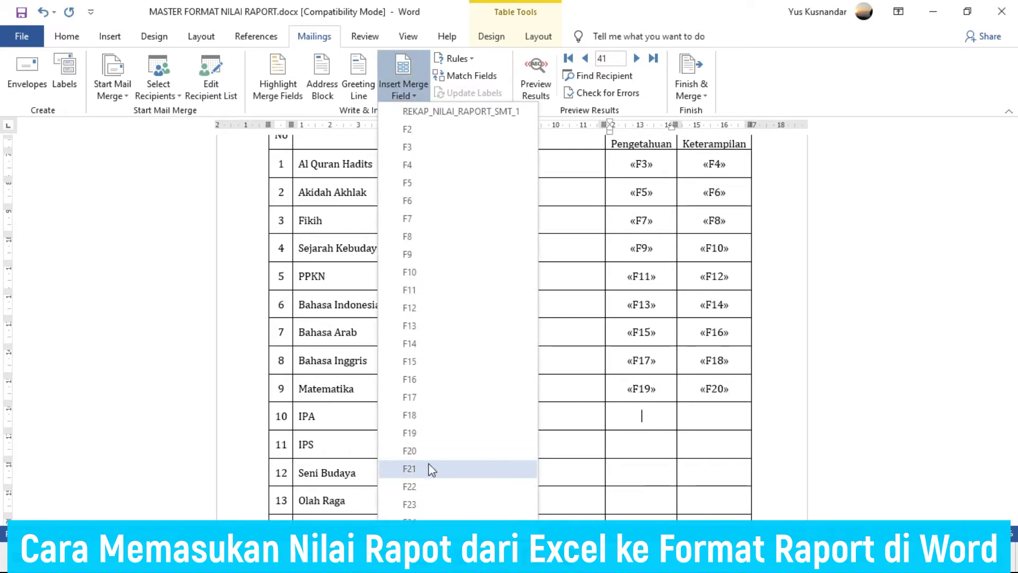
left_click(429, 468)
left_click(719, 417)
left_click(408, 95)
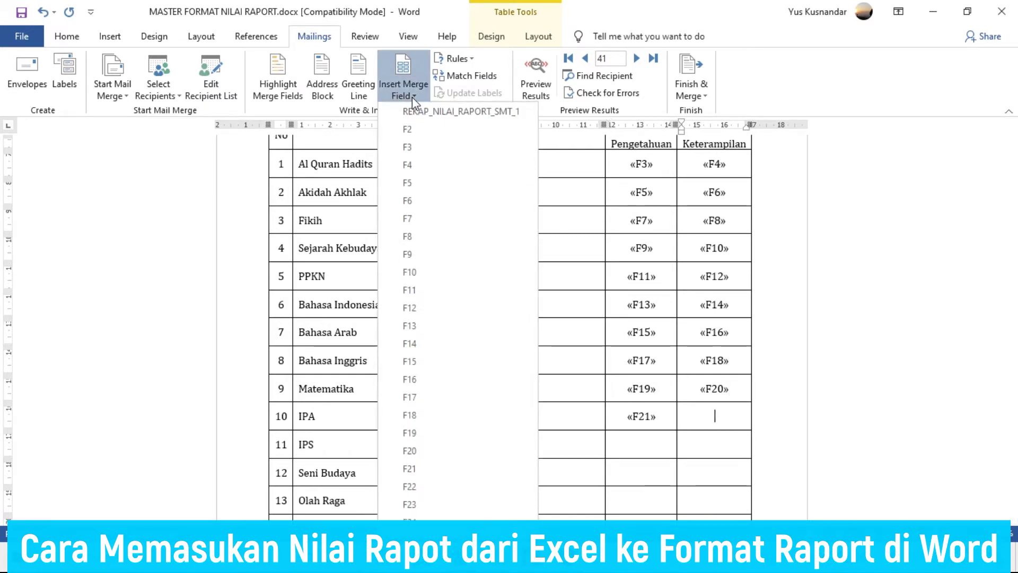
left_click(410, 486)
left_click(647, 446)
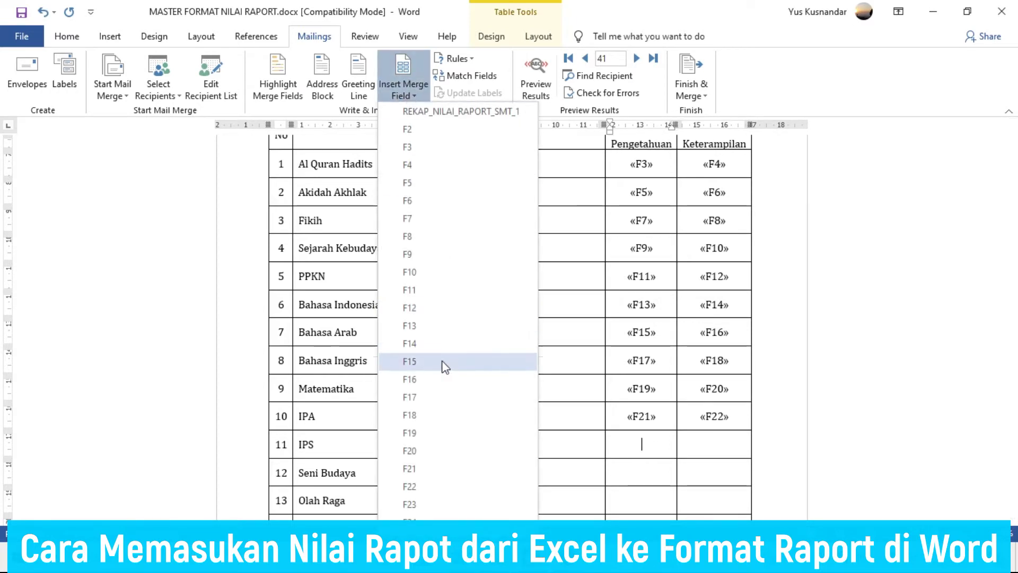
left_click(432, 504)
left_click(715, 448)
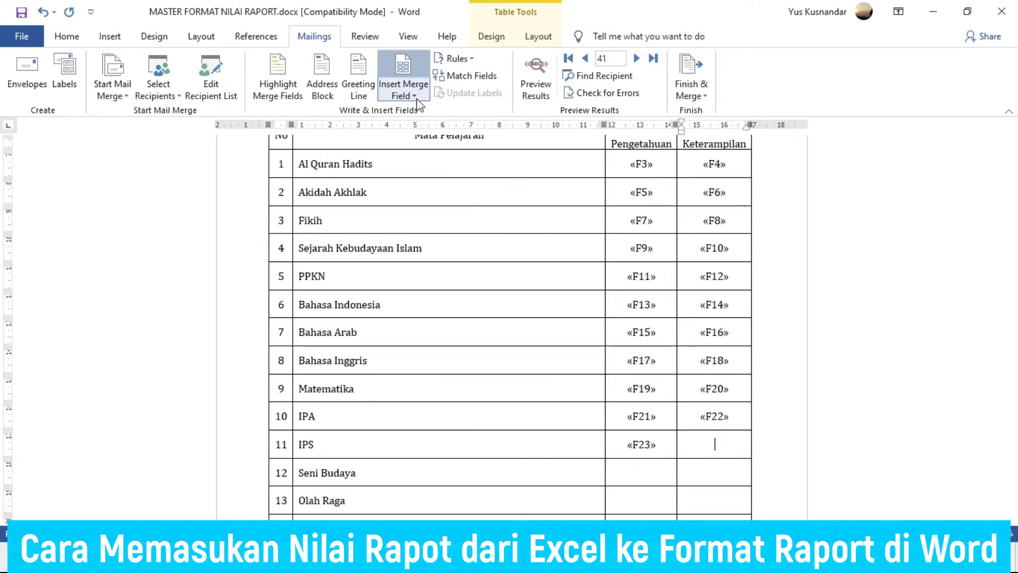
left_click(403, 85)
left_click(432, 521)
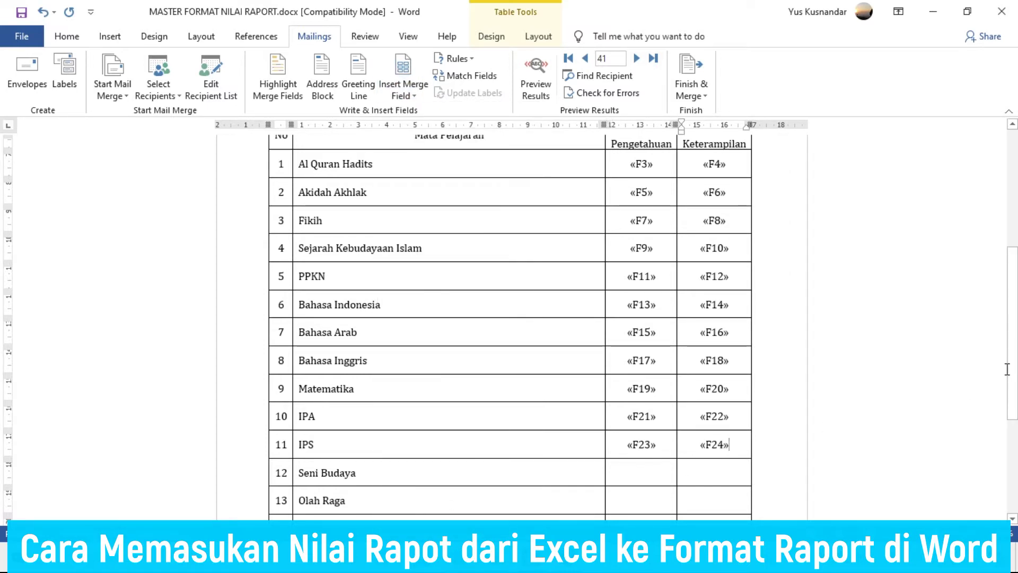
scroll(865, 341, "down", 4)
- Insert «F25» and «F26» into the Seni Budaya row 12 grade cells
left_click(663, 265)
left_click(412, 90)
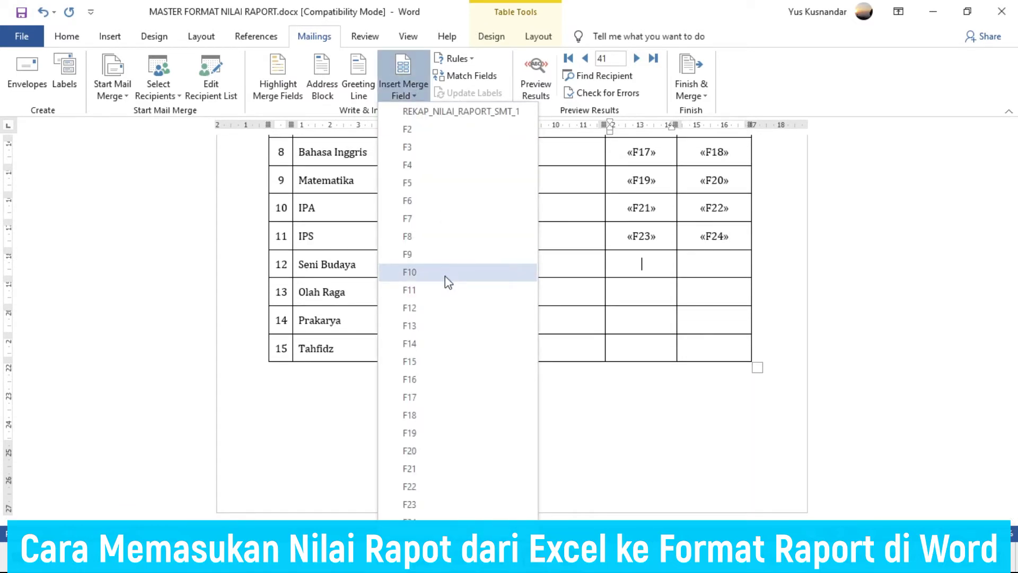
scroll(419, 511, "down", 1)
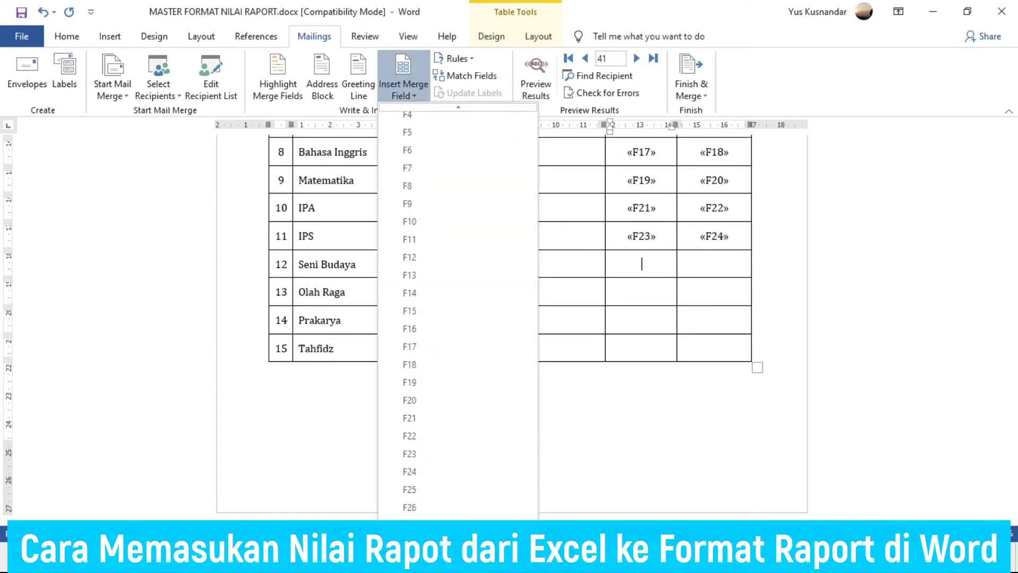
left_click(445, 423)
left_click(723, 261)
left_click(412, 94)
scroll(468, 490, "down", 2)
scroll(467, 490, "down", 1)
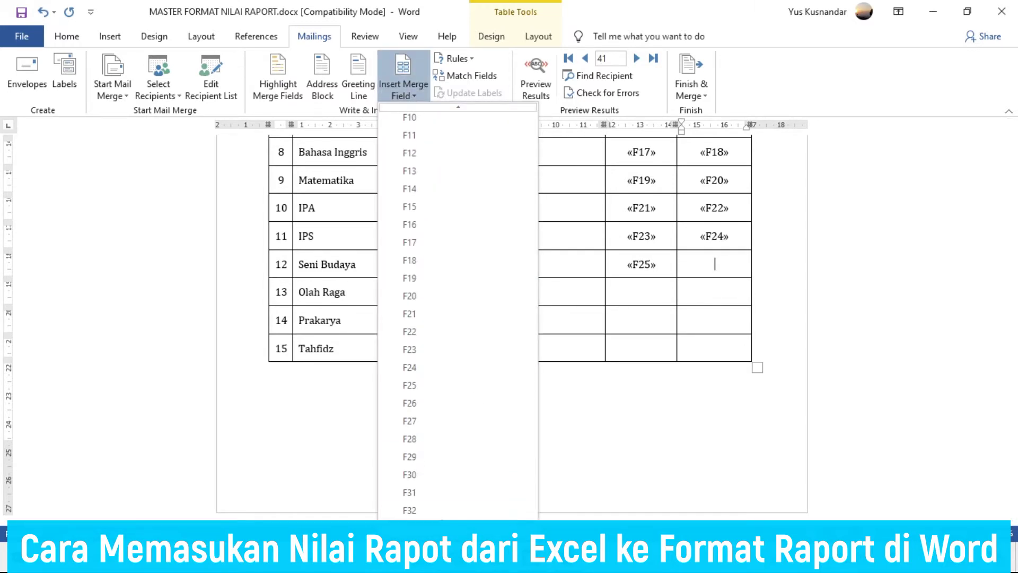
left_click(442, 403)
- Insert «F27» and «F28» into the Olah Raga row 13 grade cells
left_click(649, 295)
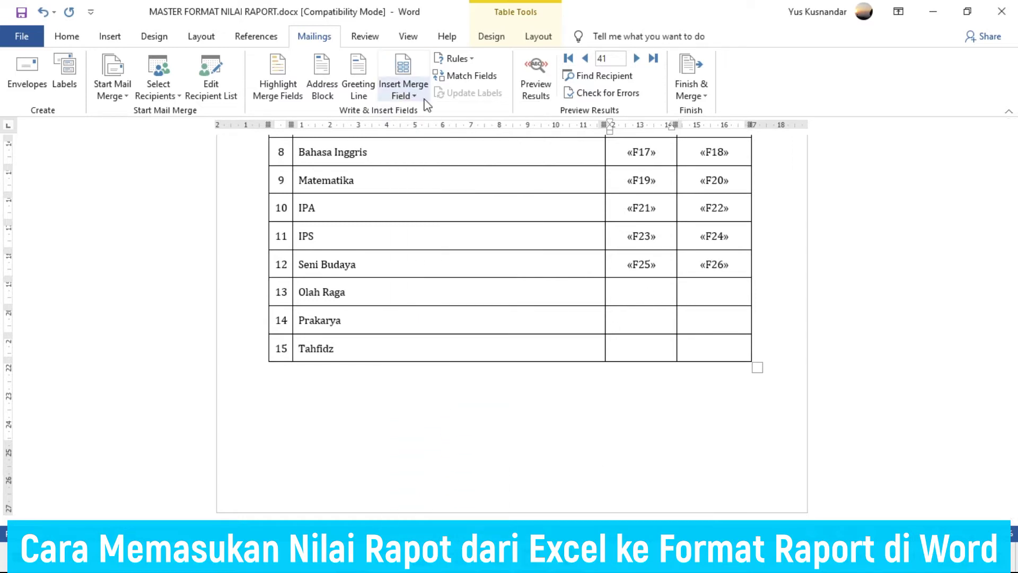
left_click(413, 95)
scroll(459, 401, "down", 2)
scroll(435, 505, "down", 1)
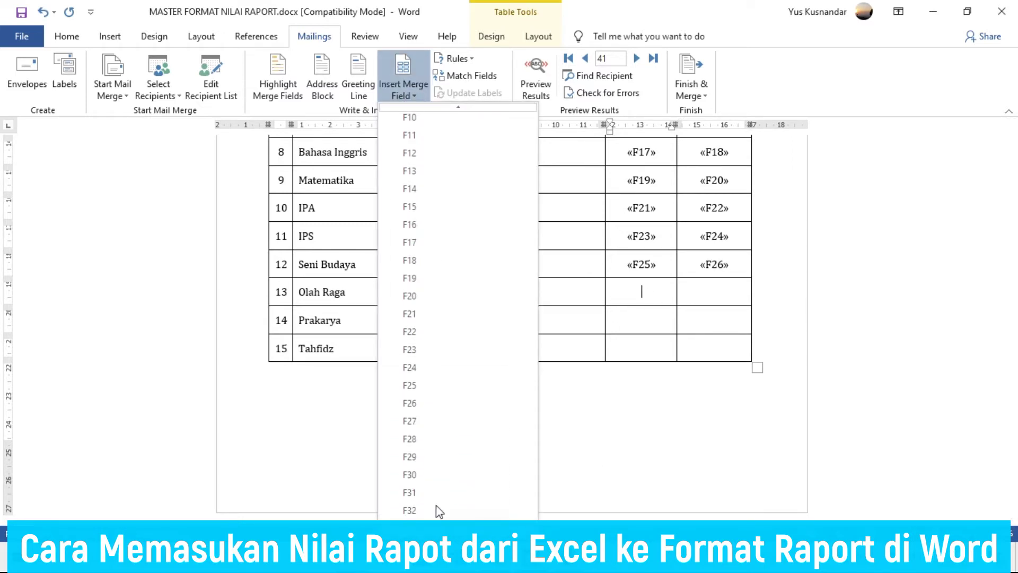
left_click(438, 422)
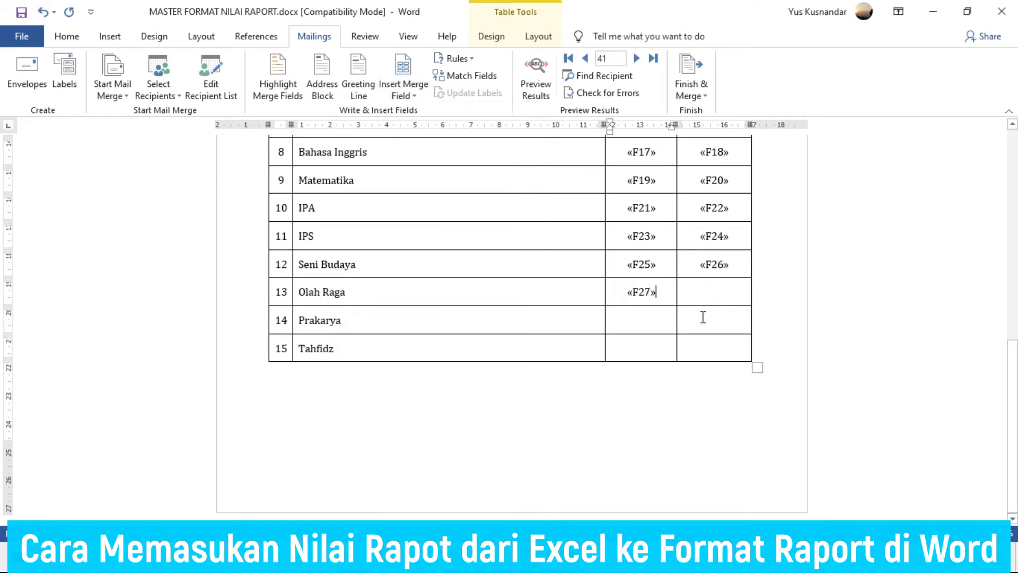
left_click(412, 97)
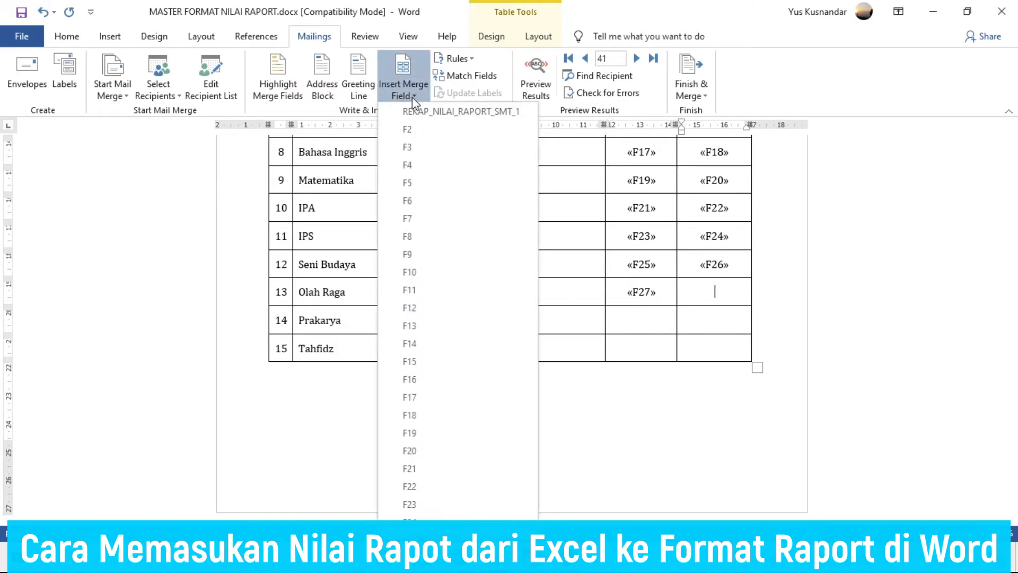
scroll(458, 313, "down", 2)
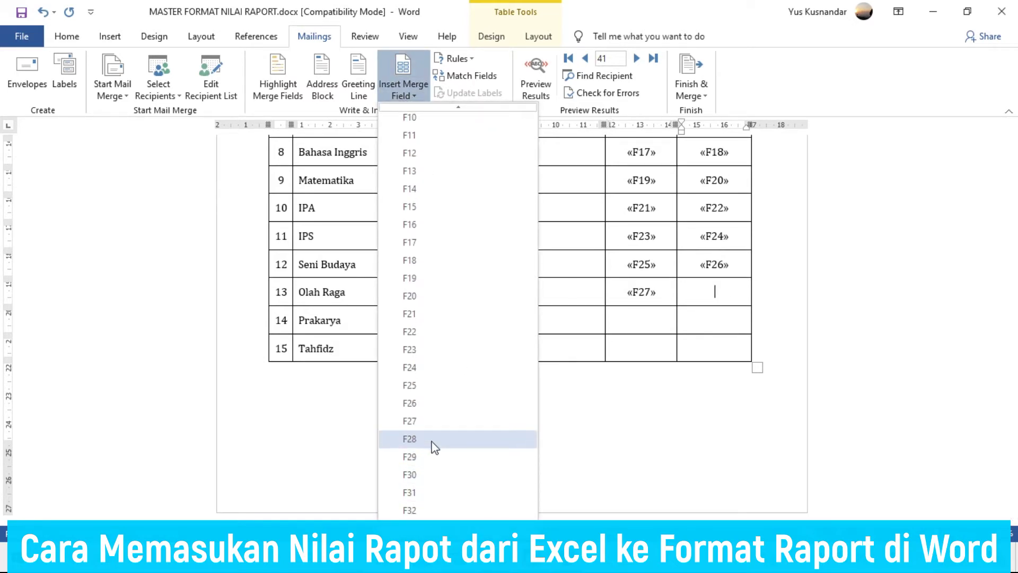
left_click(411, 507)
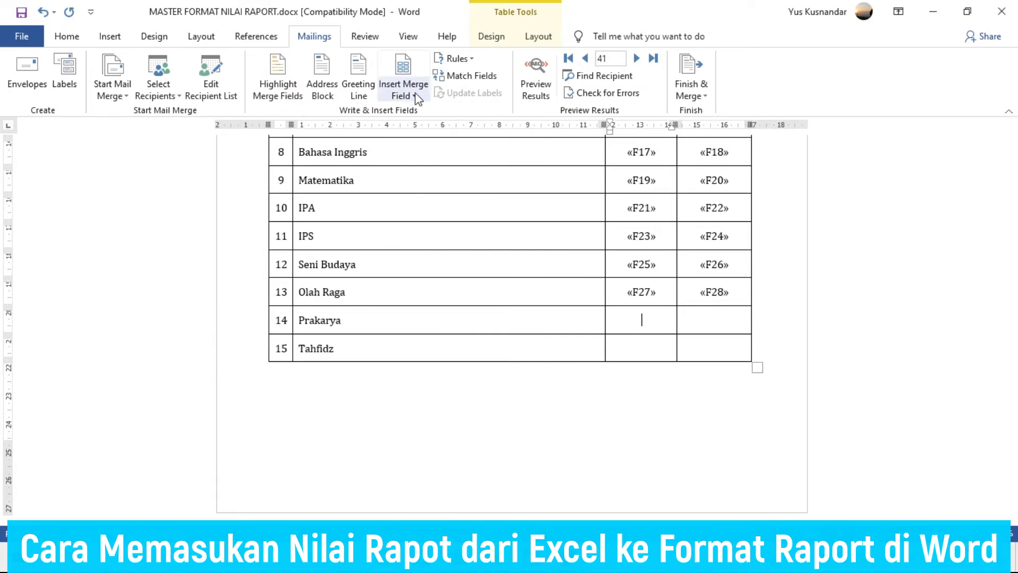
- Insert «F29» and «F30» into the Prakarya row grade cells
left_click(415, 96)
scroll(410, 480, "down", 1)
scroll(440, 461, "down", 3)
left_click(440, 459)
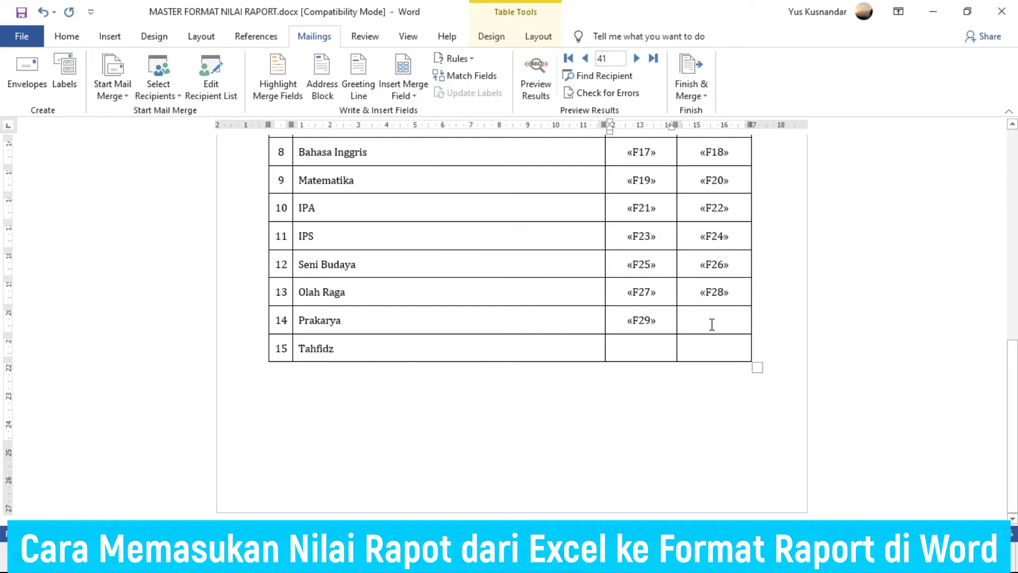
left_click(413, 96)
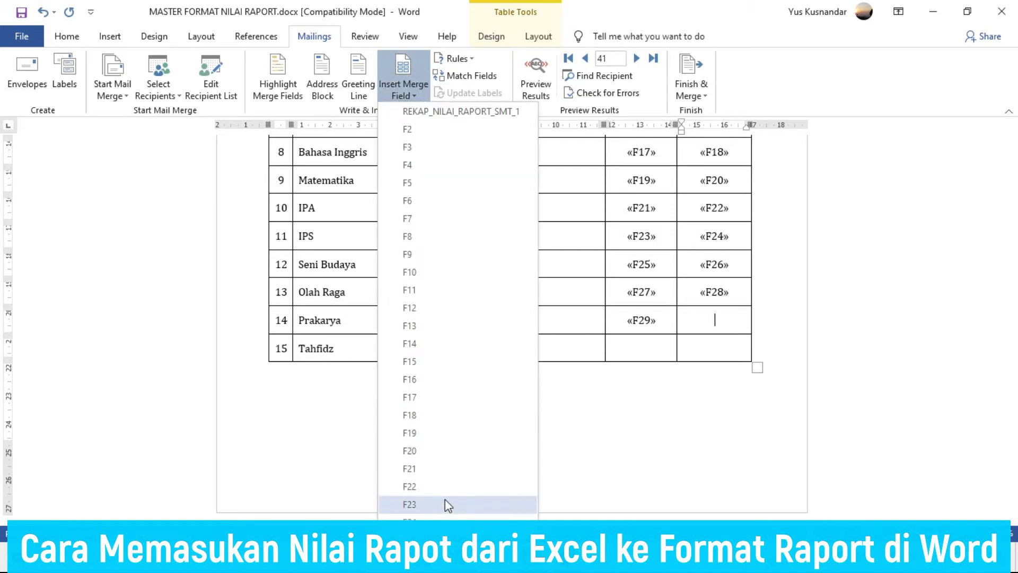
scroll(453, 487, "down", 3)
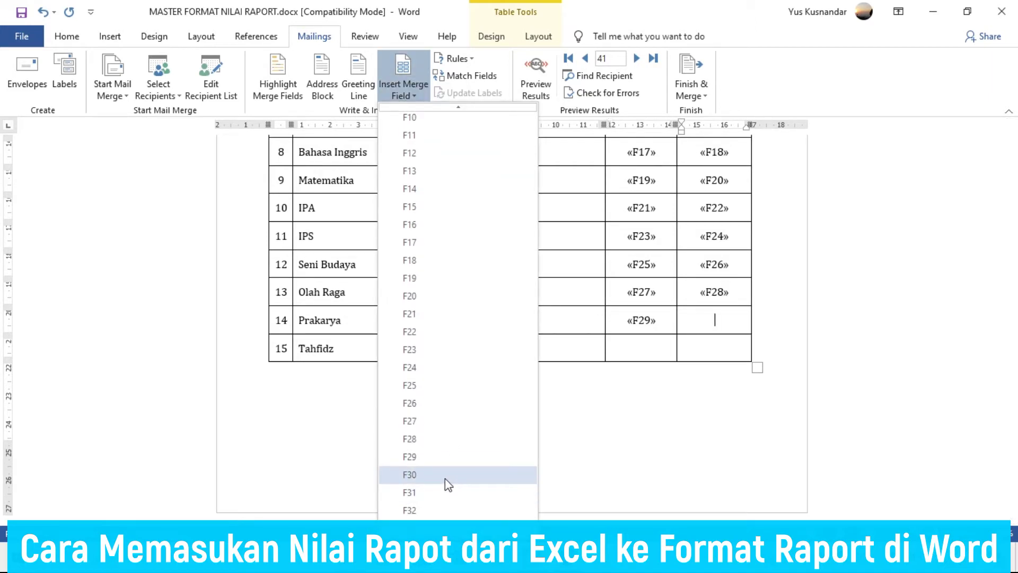
left_click(448, 475)
- Insert «F31» and «F32» into the Tahfidz row grade cells
left_click(410, 94)
scroll(437, 498, "down", 2)
scroll(421, 491, "down", 1)
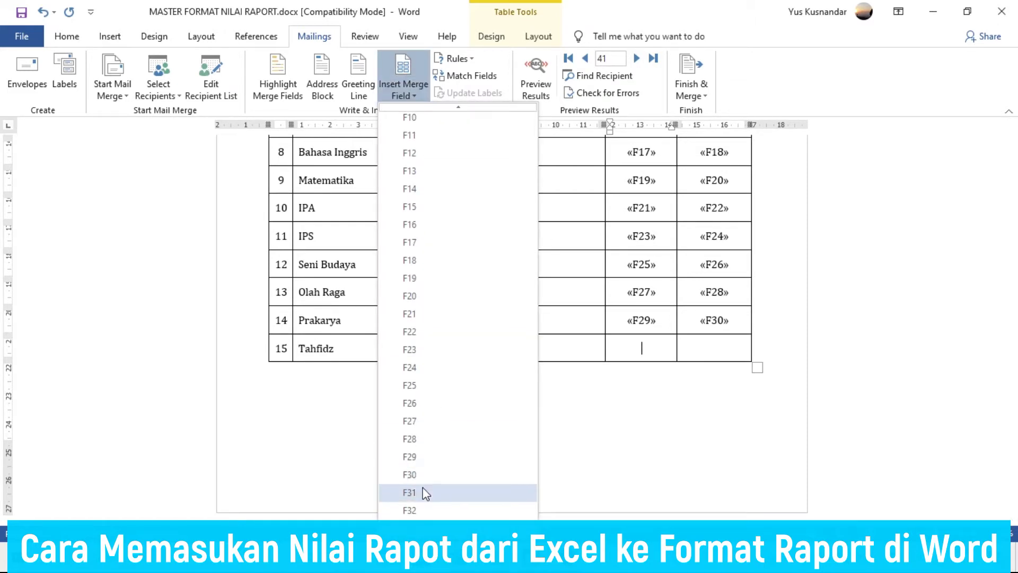
left_click(426, 492)
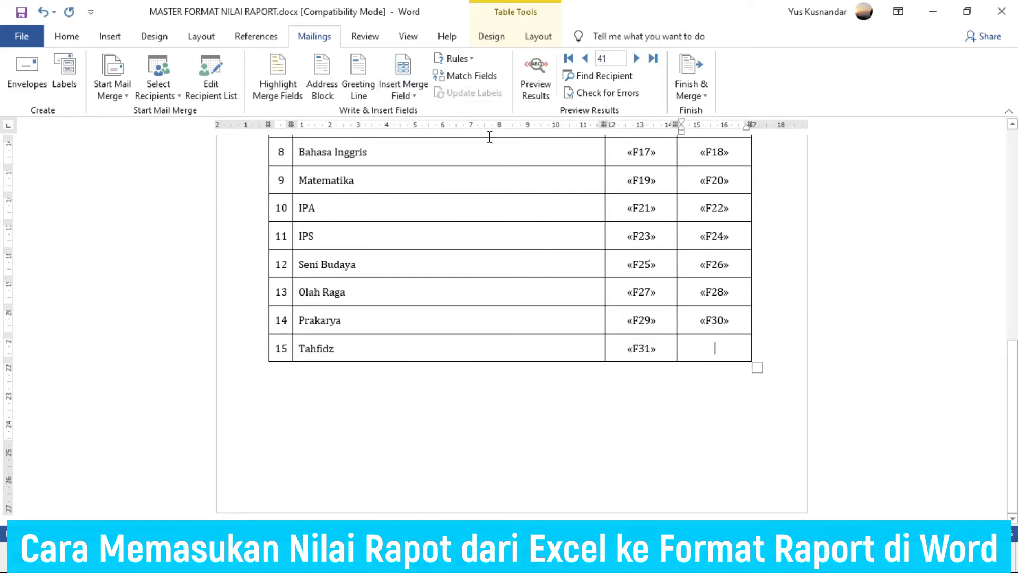
left_click(402, 90)
scroll(460, 443, "down", 3)
scroll(460, 443, "down", 1)
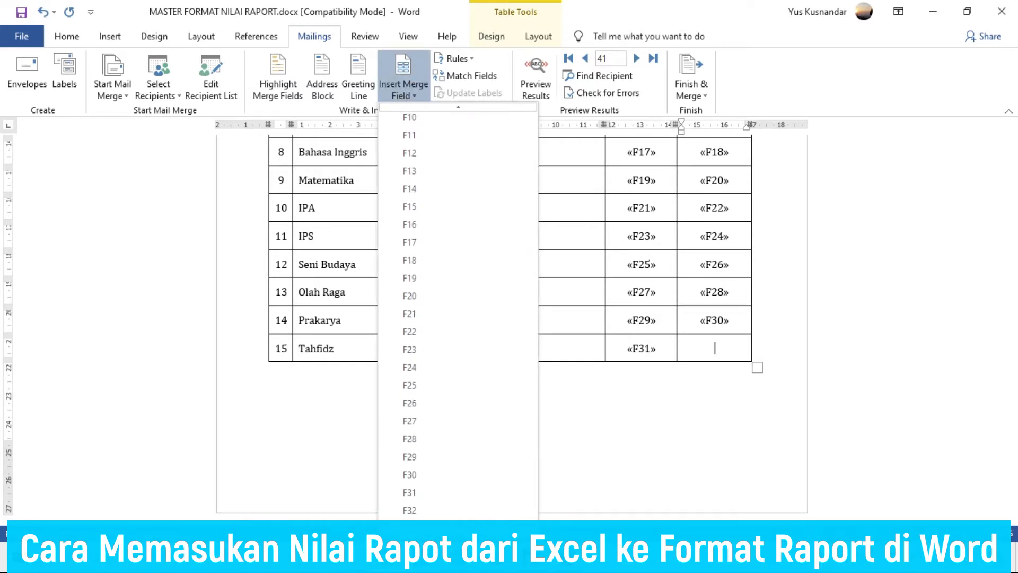
left_click(429, 510)
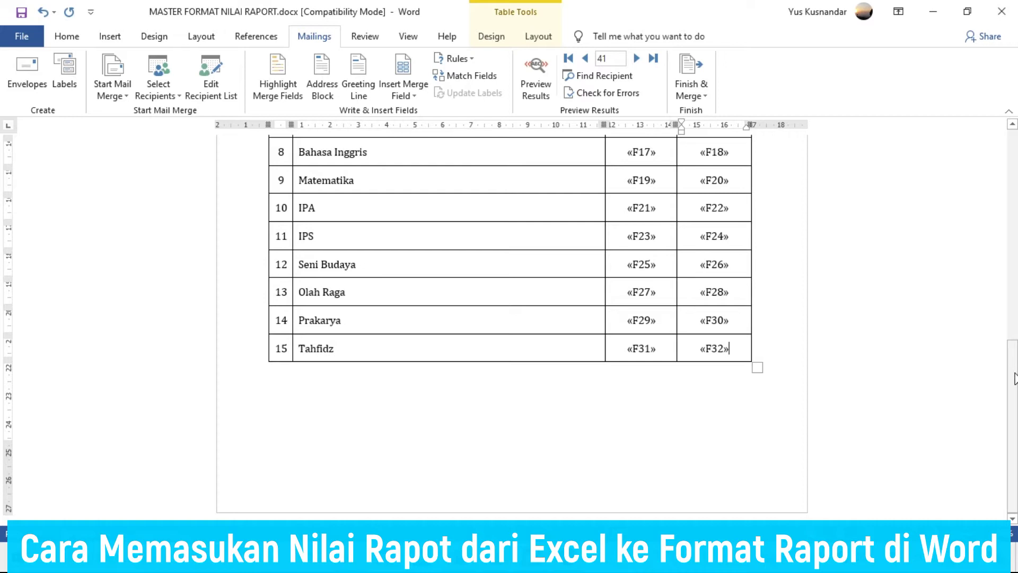
left_click(696, 82)
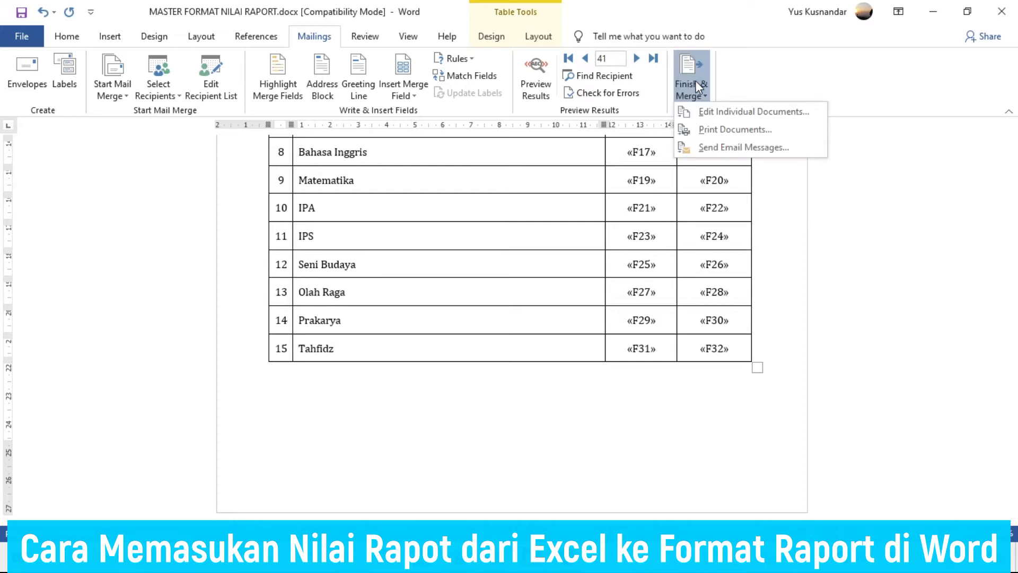
- Merge all records into a new Letters1 document, checking it against the grades workbook
left_click(724, 111)
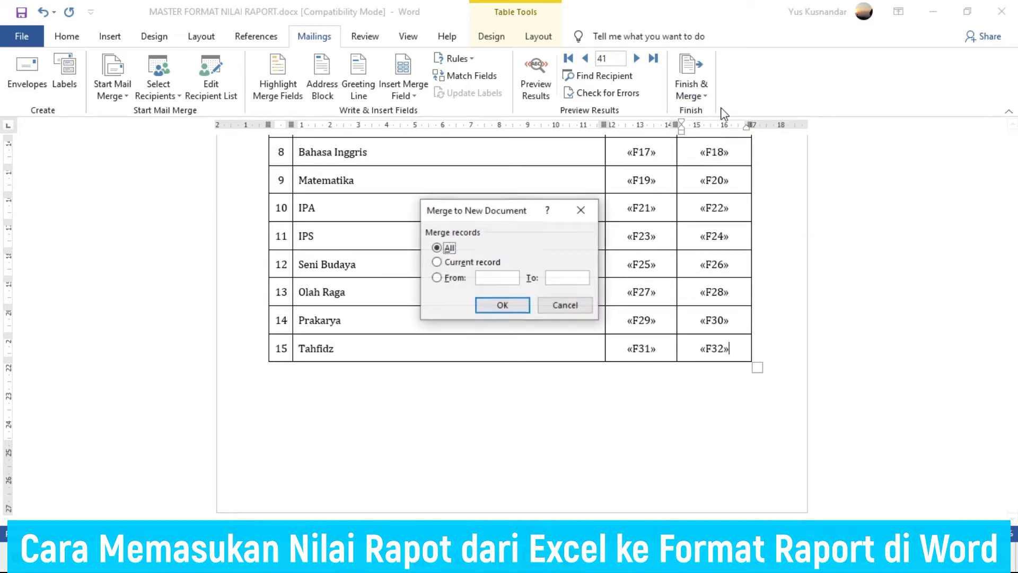
left_click(517, 308)
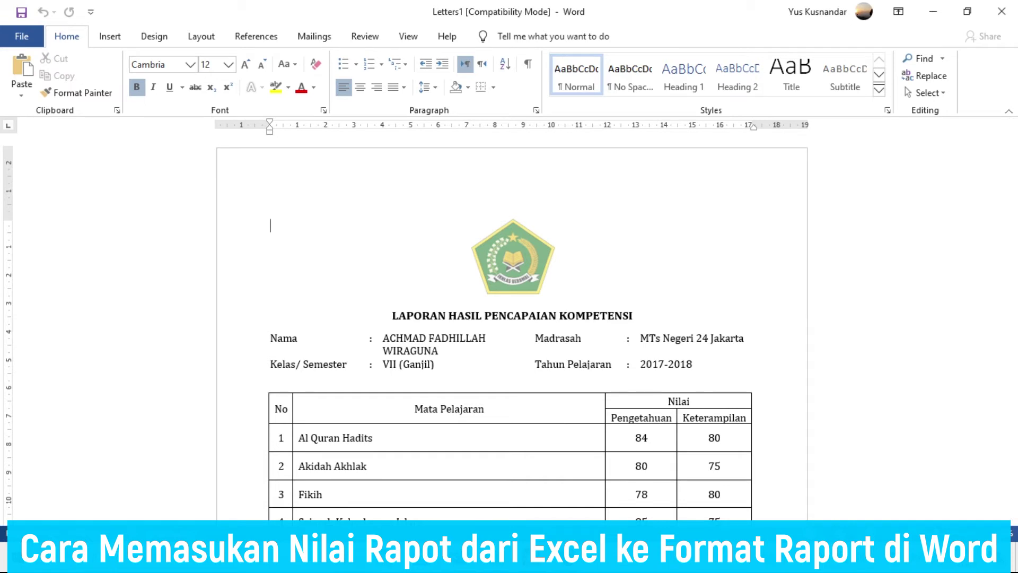
key("alt+Tab")
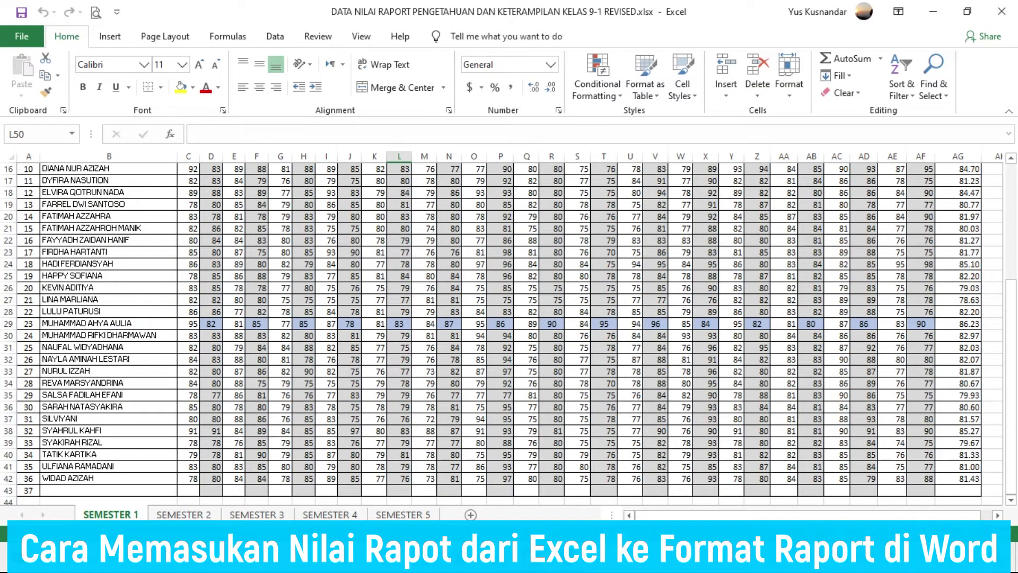
left_click(507, 486)
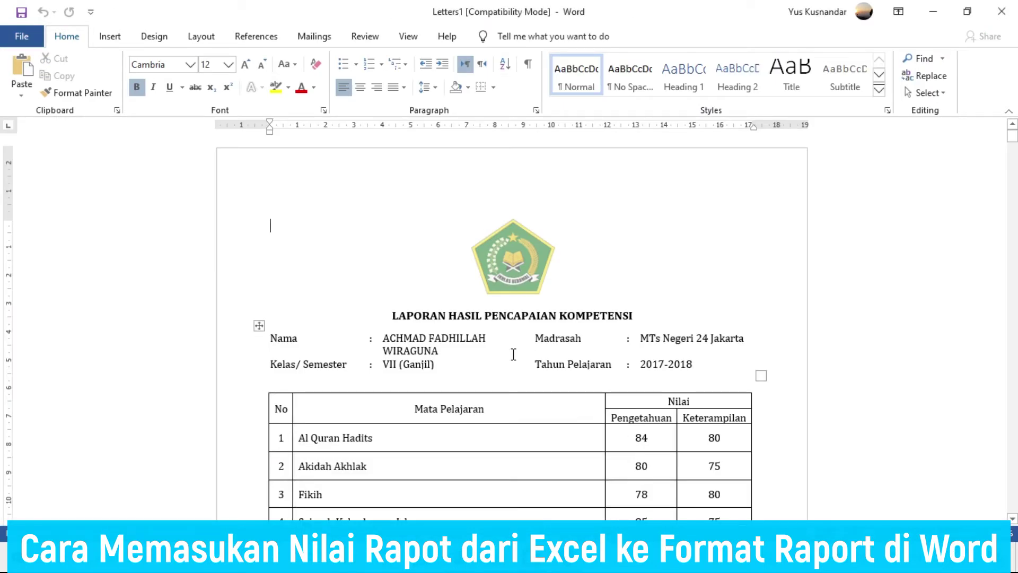
key("ctrl+s")
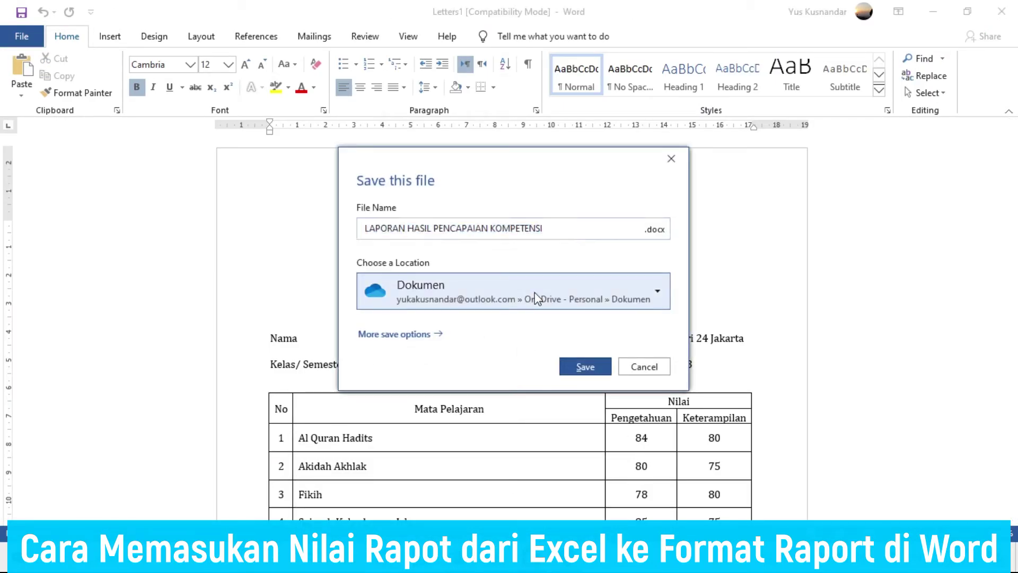
- Save the merged report cards as SEMESTER 1 in the TUTORIAL folder
left_click(537, 298)
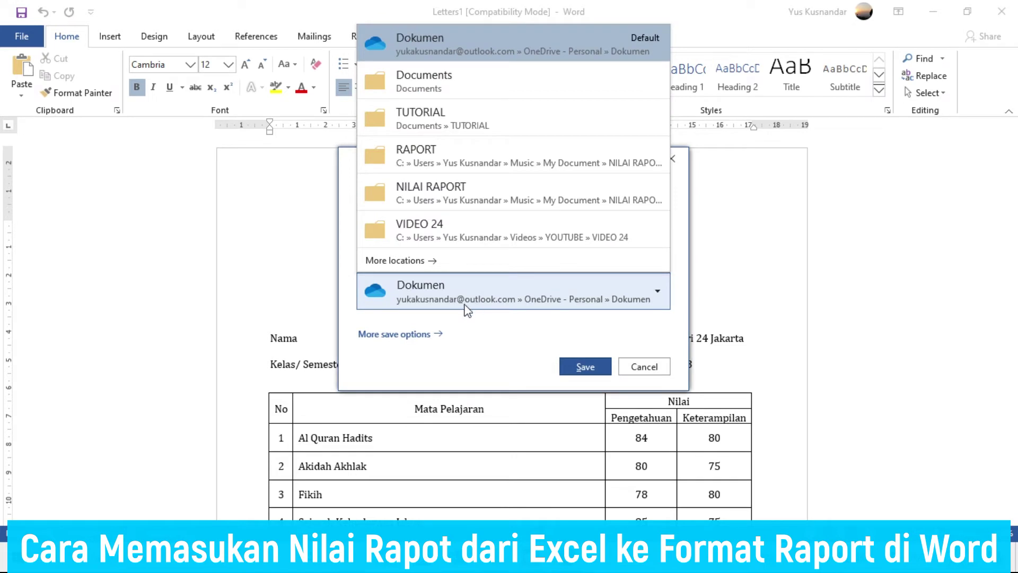
left_click(516, 116)
left_click(540, 229)
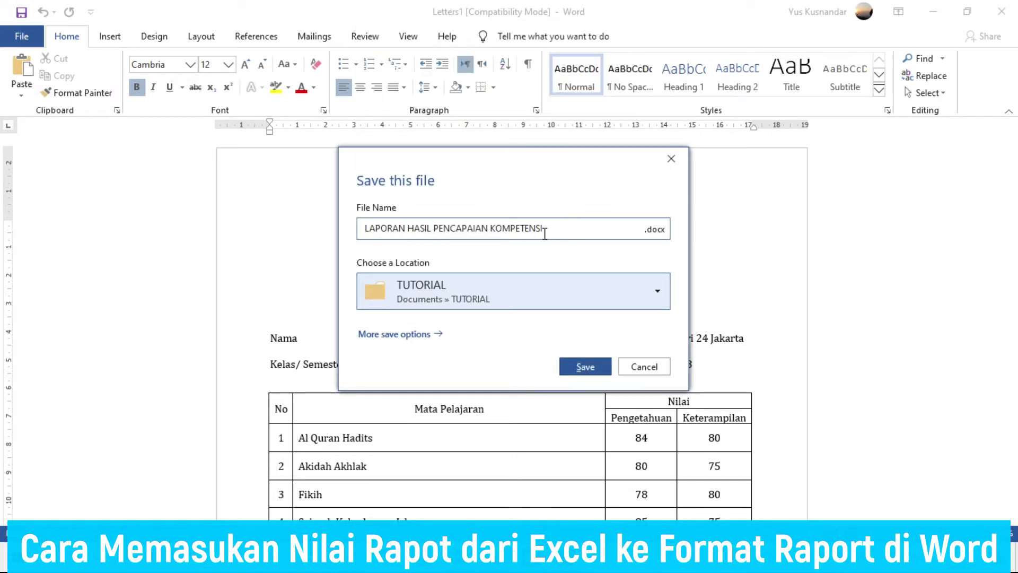
key("ctrl+a")
type("A")
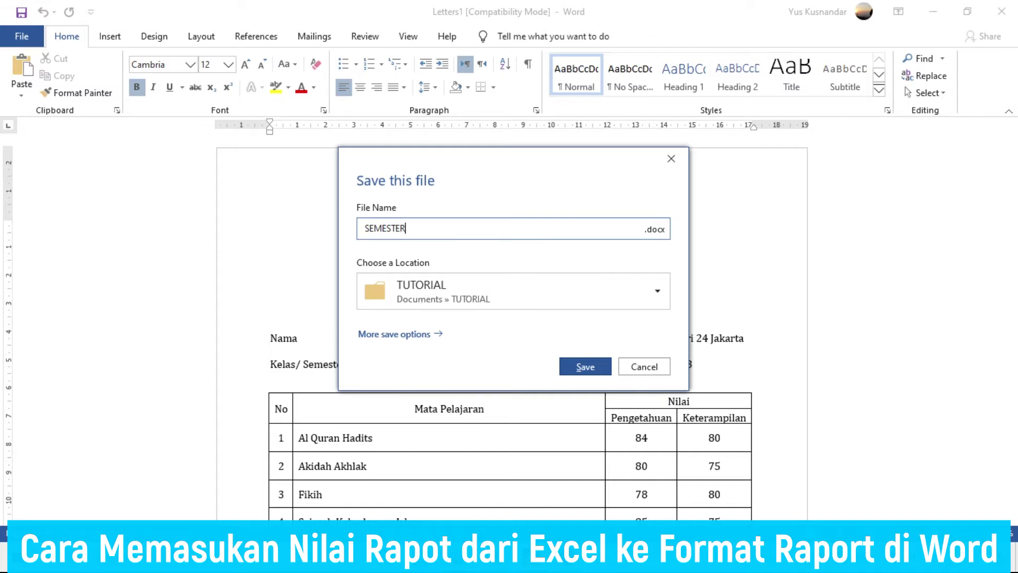
left_click(586, 368)
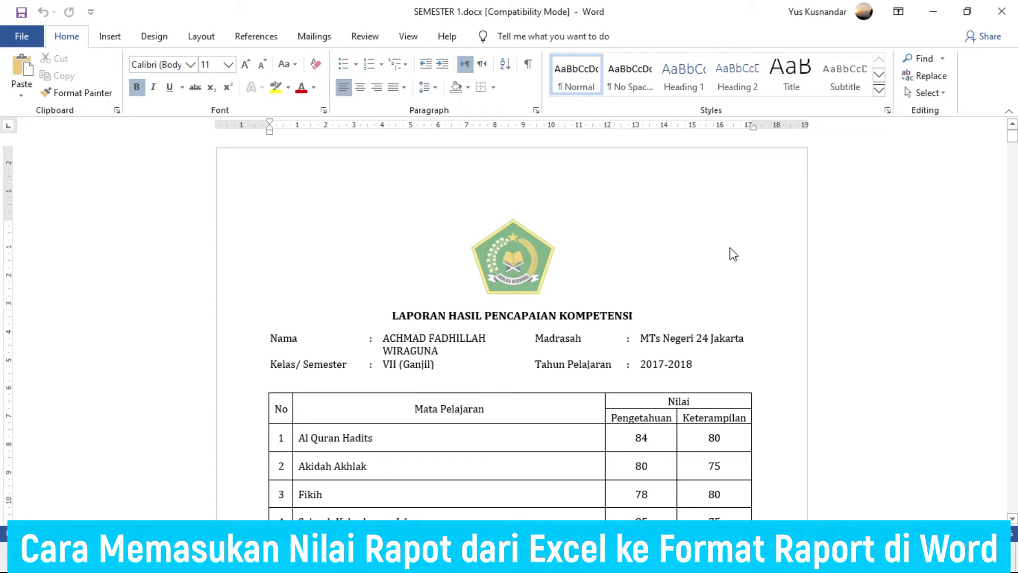
- Close SEMESTER 1 and return to the MASTER FORMAT NILAI RAPORT template
left_click(1002, 11)
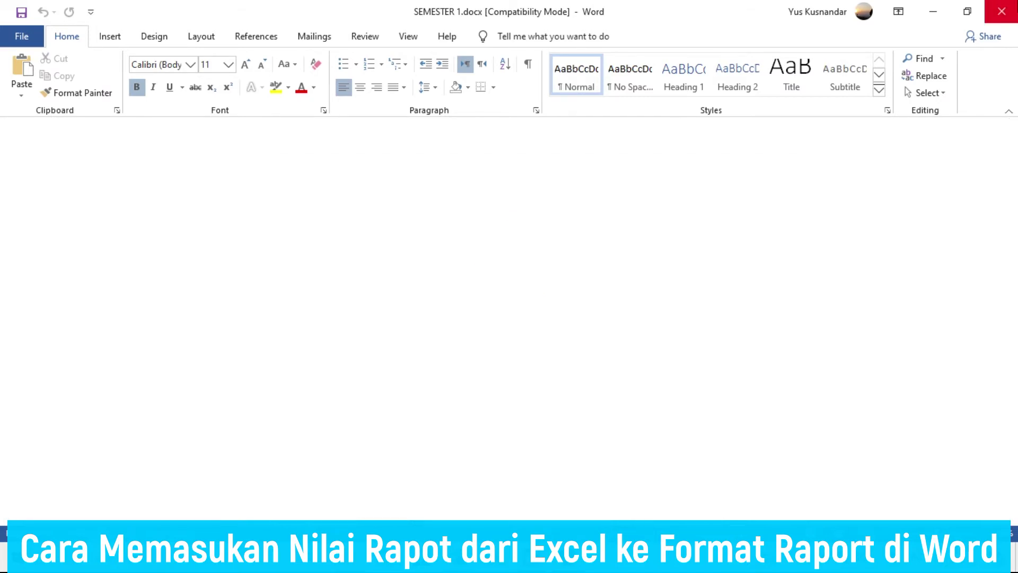
key("alt+Tab")
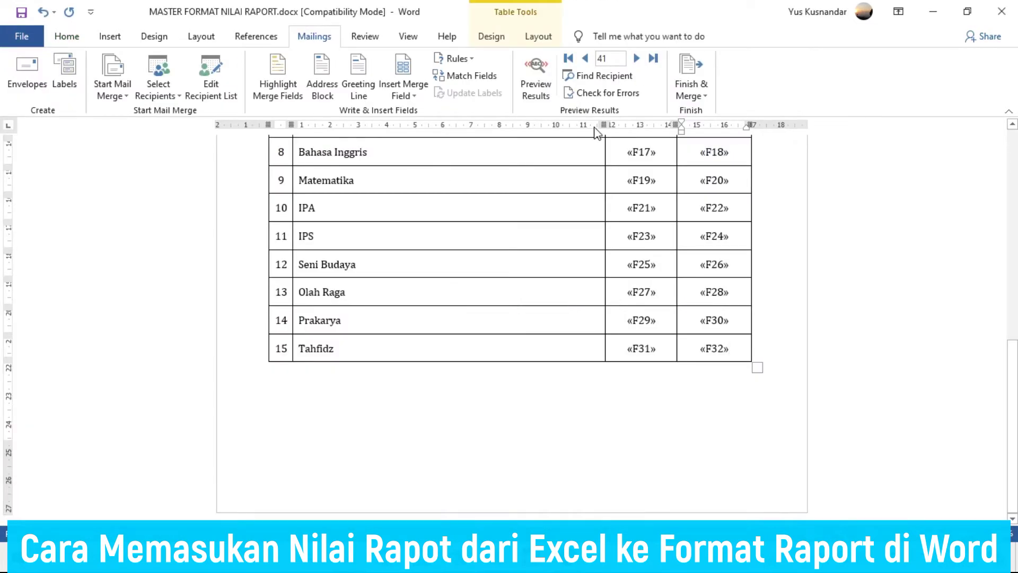
left_click_drag(1011, 349, 1011, 141)
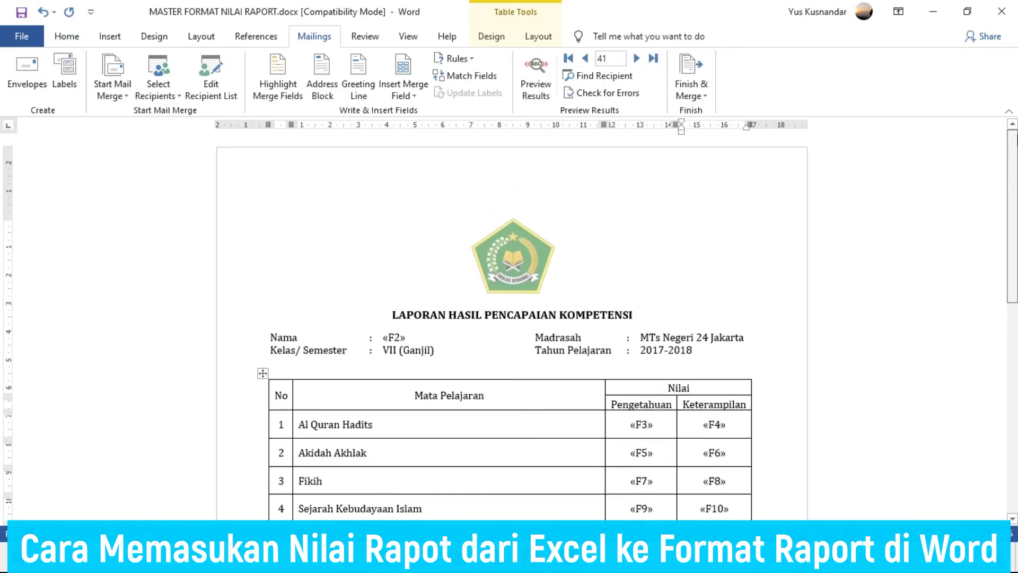
left_click(159, 90)
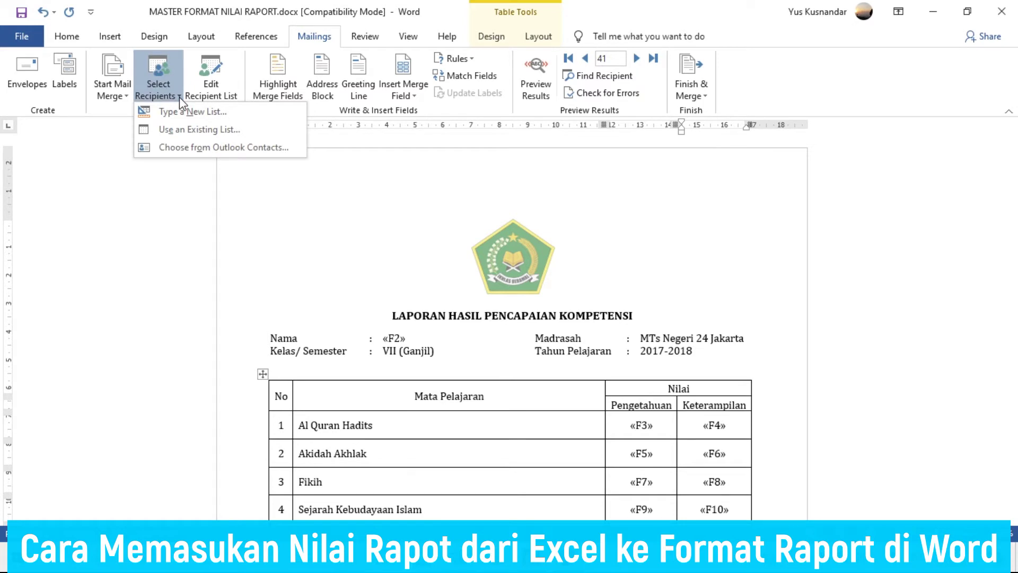
- Switch the data source to the 'SEMESTER 2$' sheet of DATA NILAI RAPORT in TUTORIAL
left_click(228, 129)
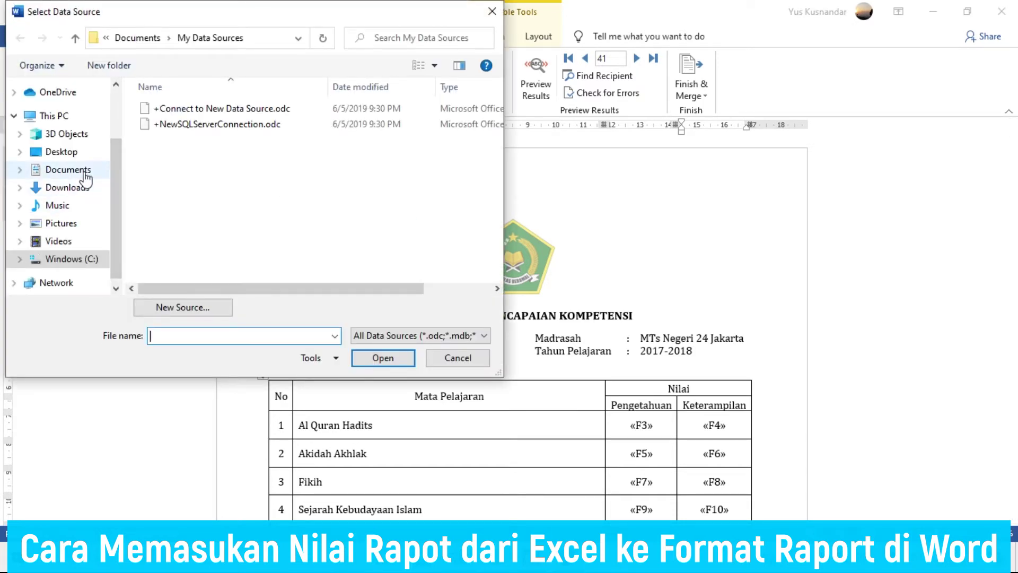
left_click(68, 169)
scroll(271, 209, "down", 5)
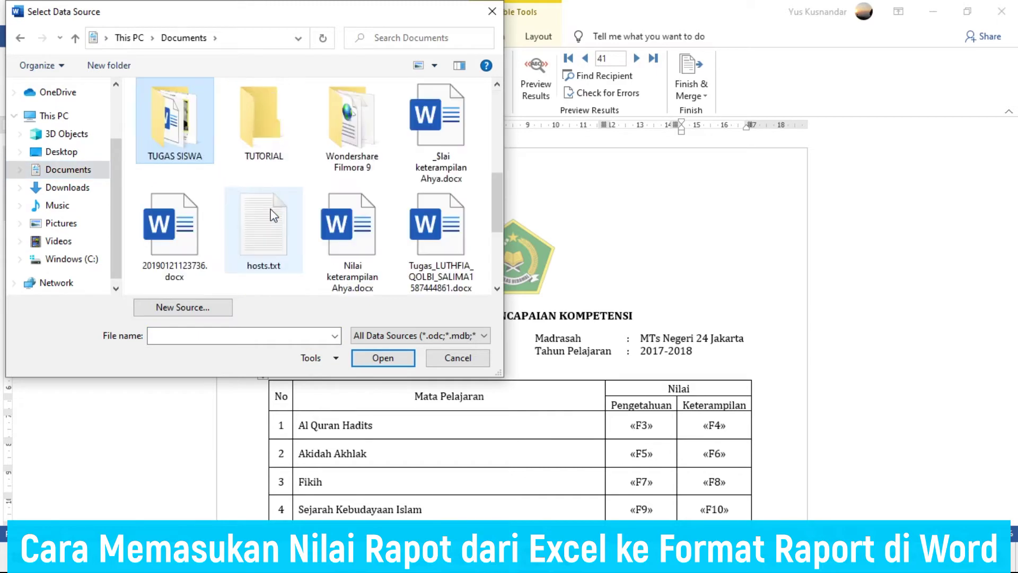
key("Return")
key("Down")
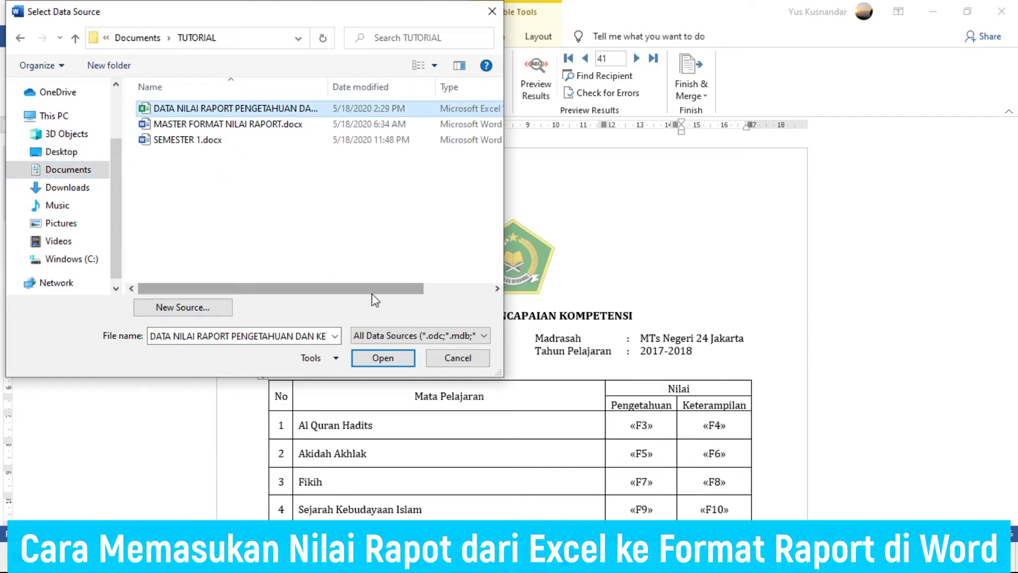
left_click(383, 358)
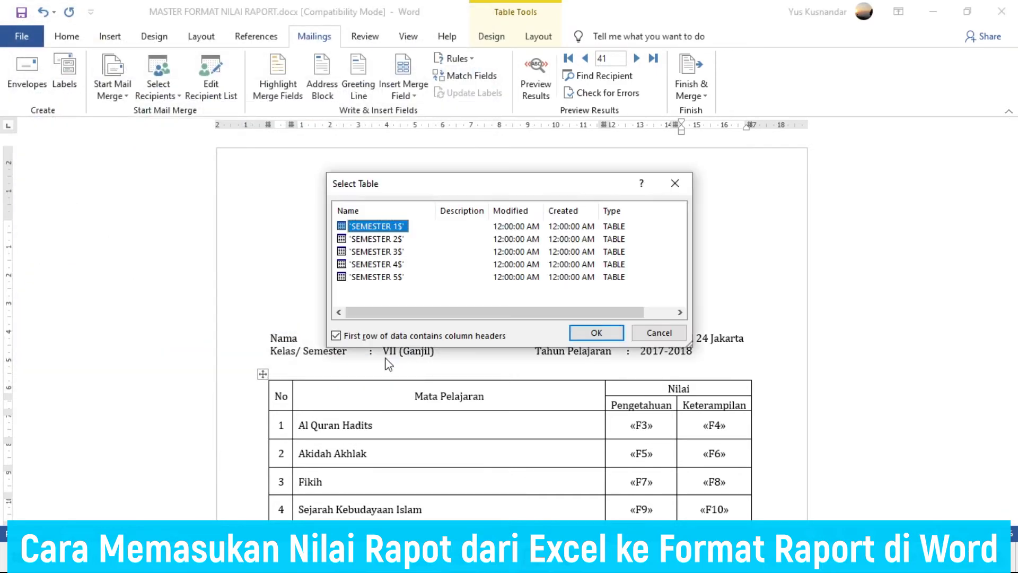
left_click(391, 240)
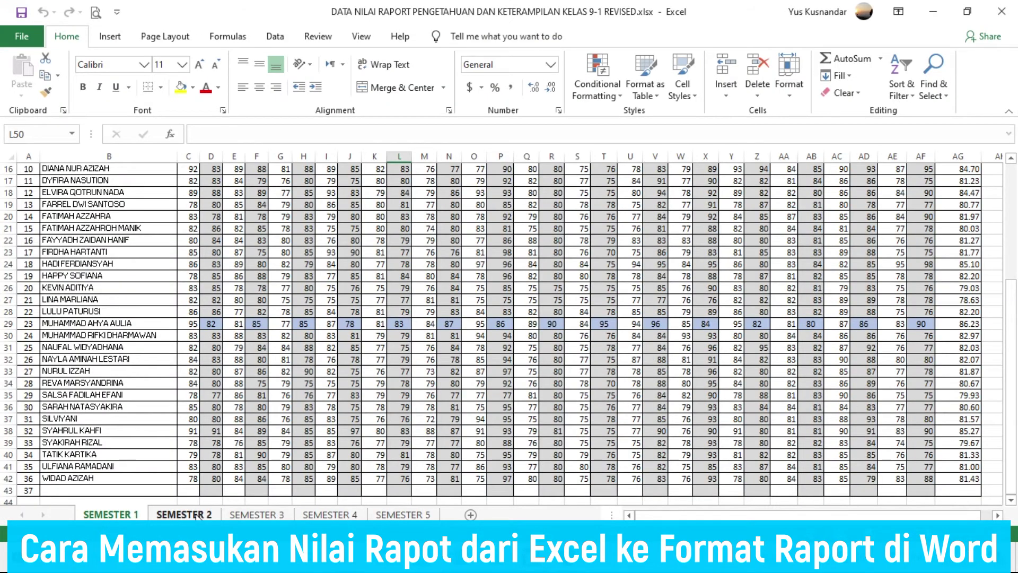
left_click(196, 514)
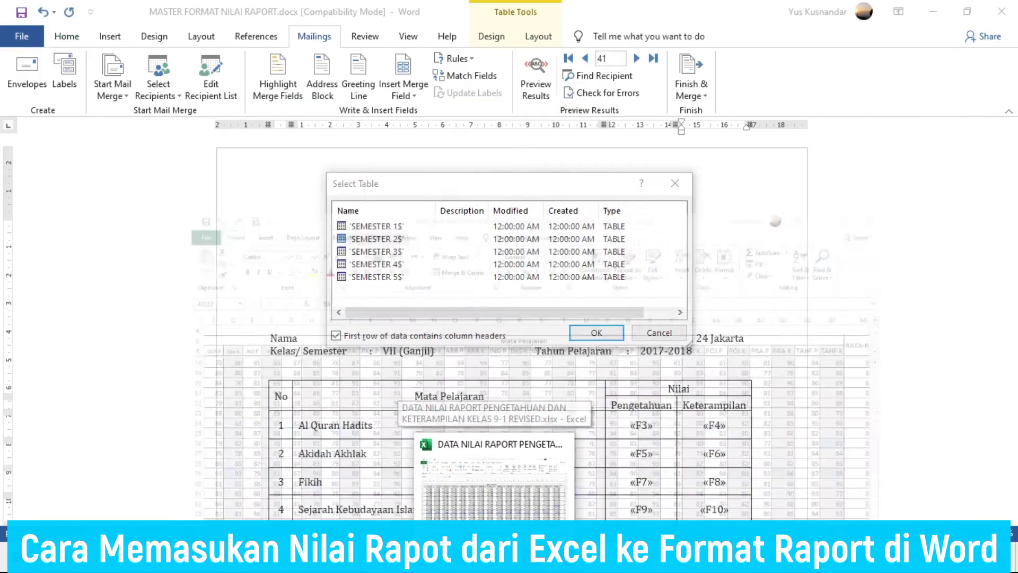
left_click(588, 334)
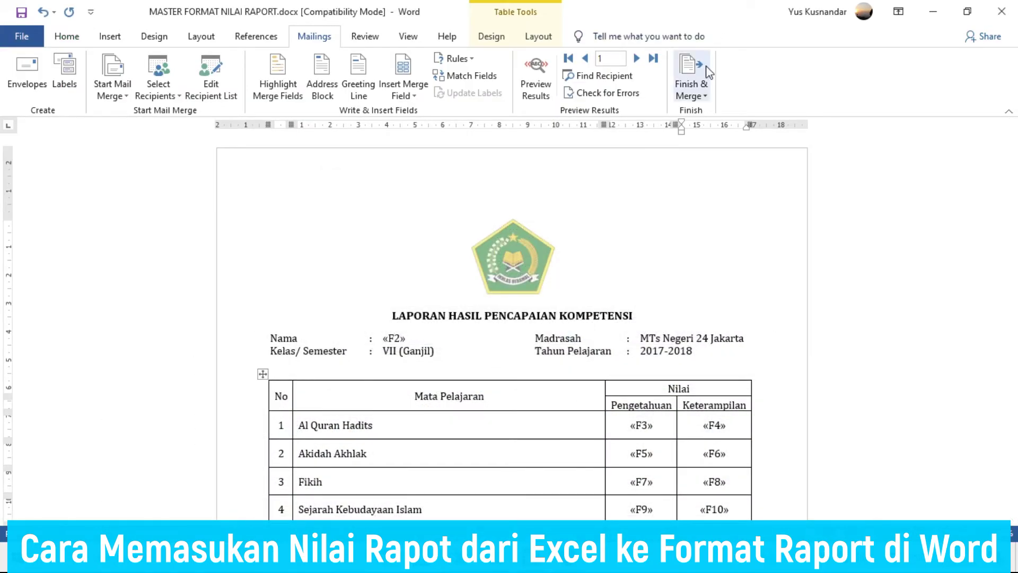
- Start a merge to individual documents, then cancel it for now
left_click(690, 90)
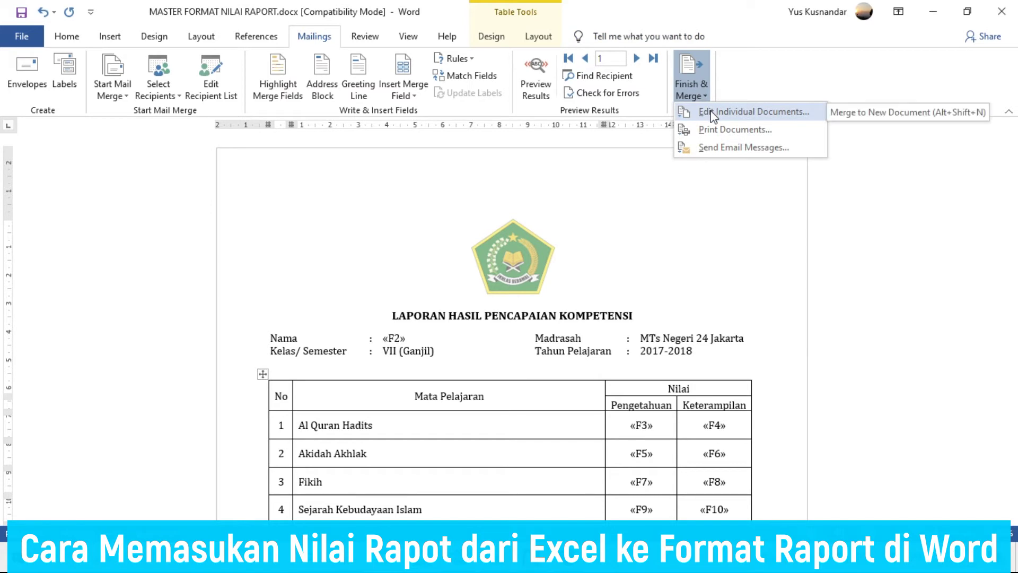
left_click(713, 113)
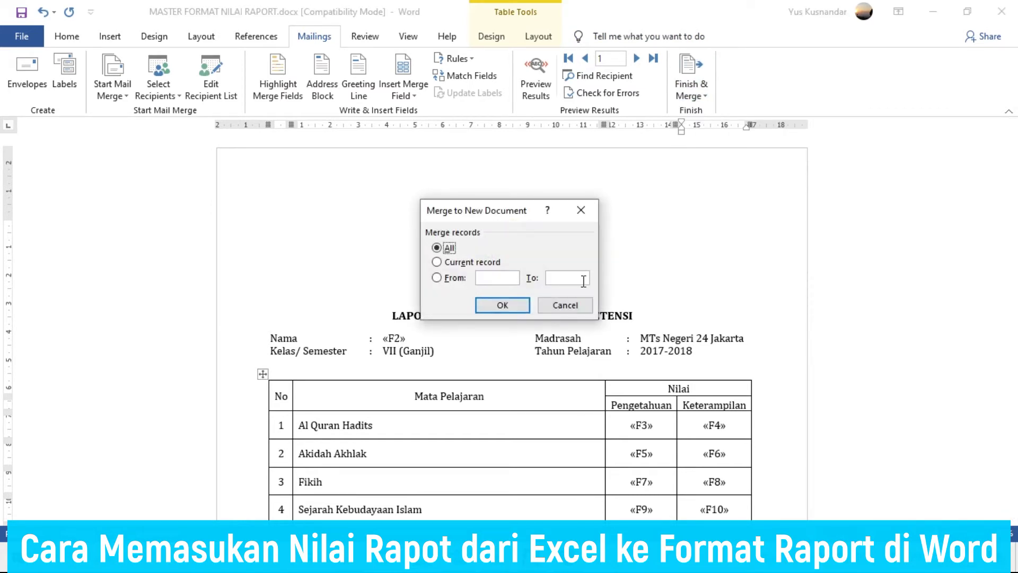
left_click(561, 306)
- Uncheck header rows 2–5 and empty row 37 in the SEMESTER 2 recipient list and confirm
left_click(212, 87)
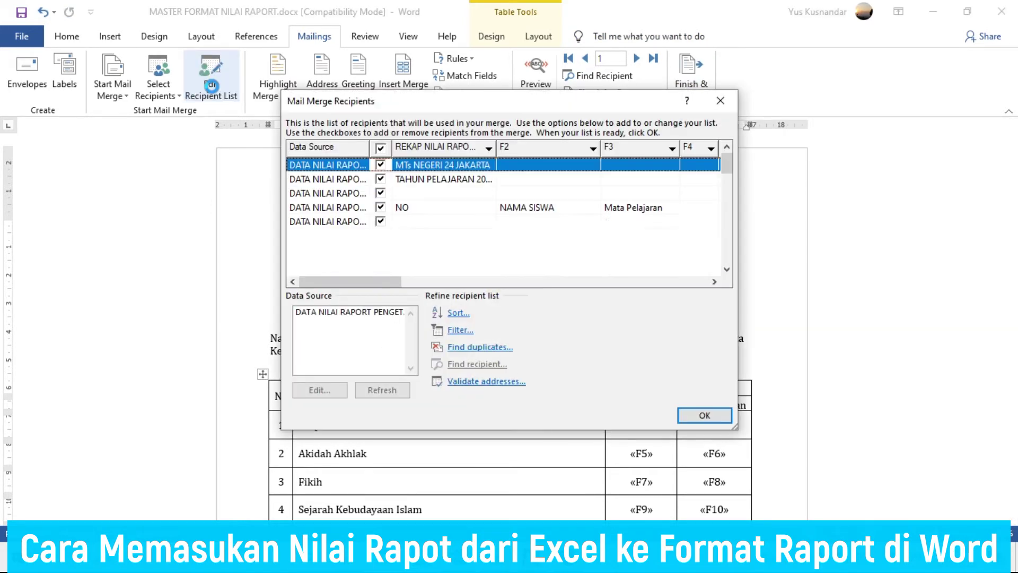
left_click(380, 179)
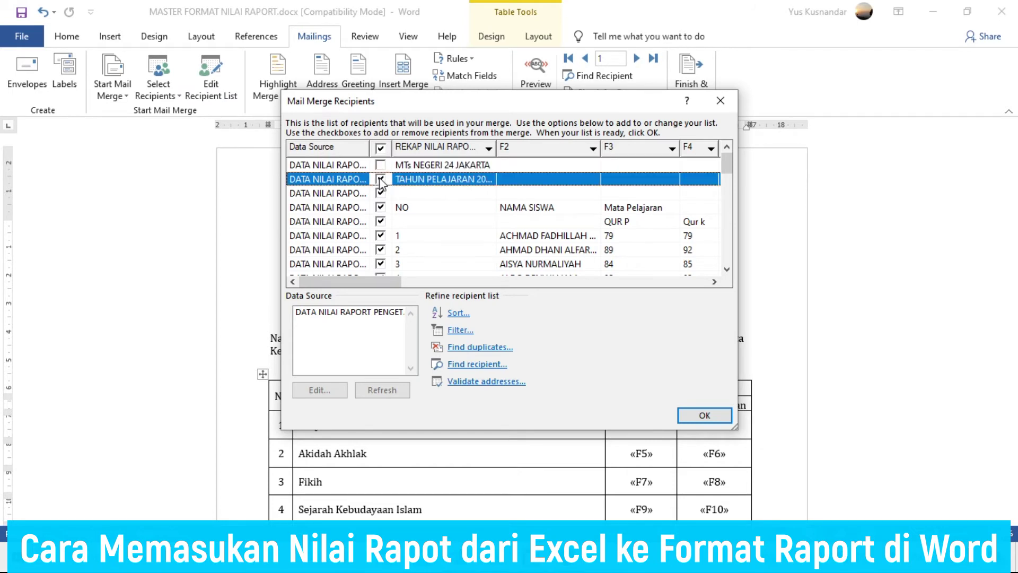
left_click(381, 193)
left_click(381, 207)
left_click(381, 221)
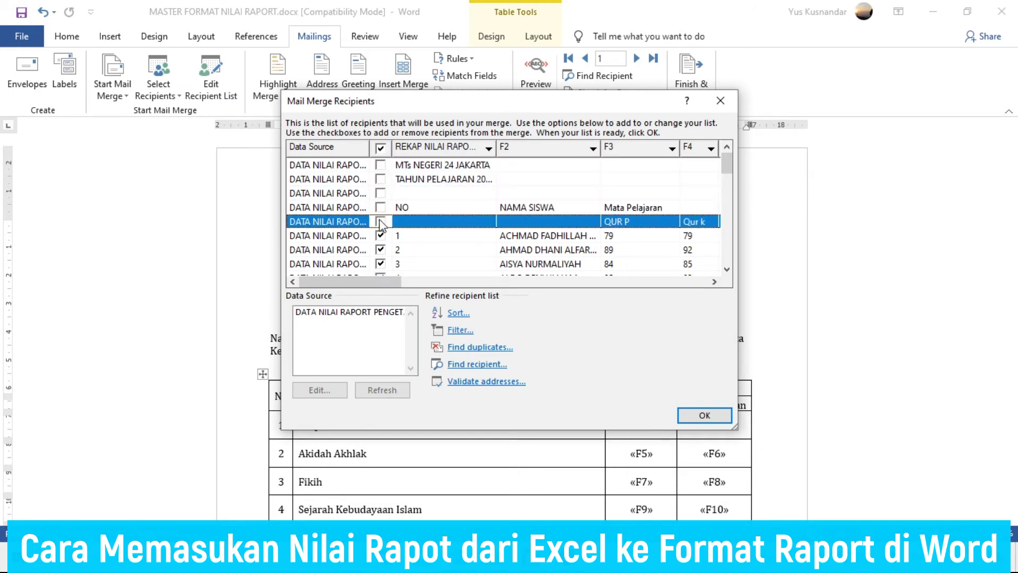
left_click_drag(728, 165, 727, 254)
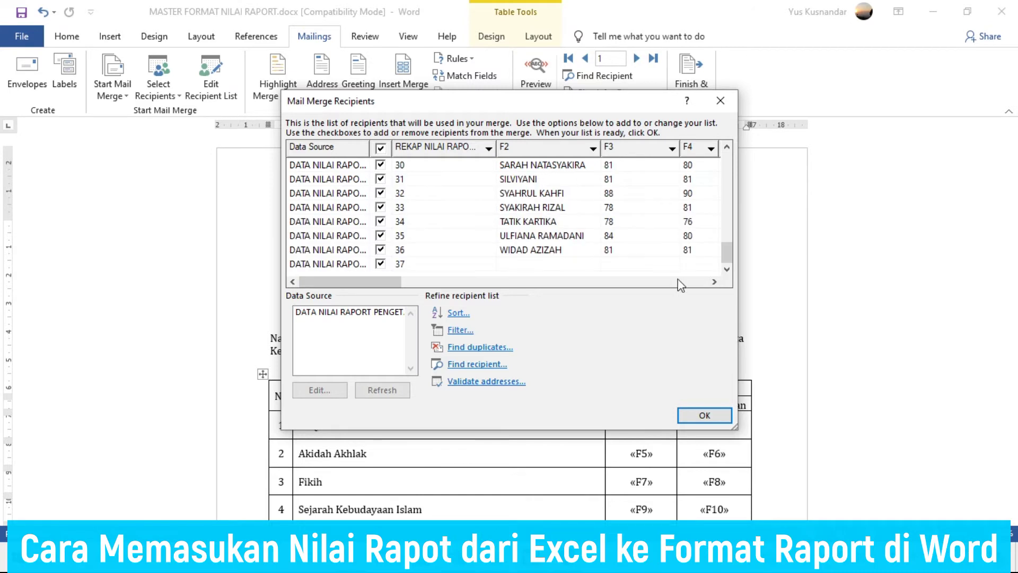
left_click(381, 263)
left_click_drag(727, 254, 728, 159)
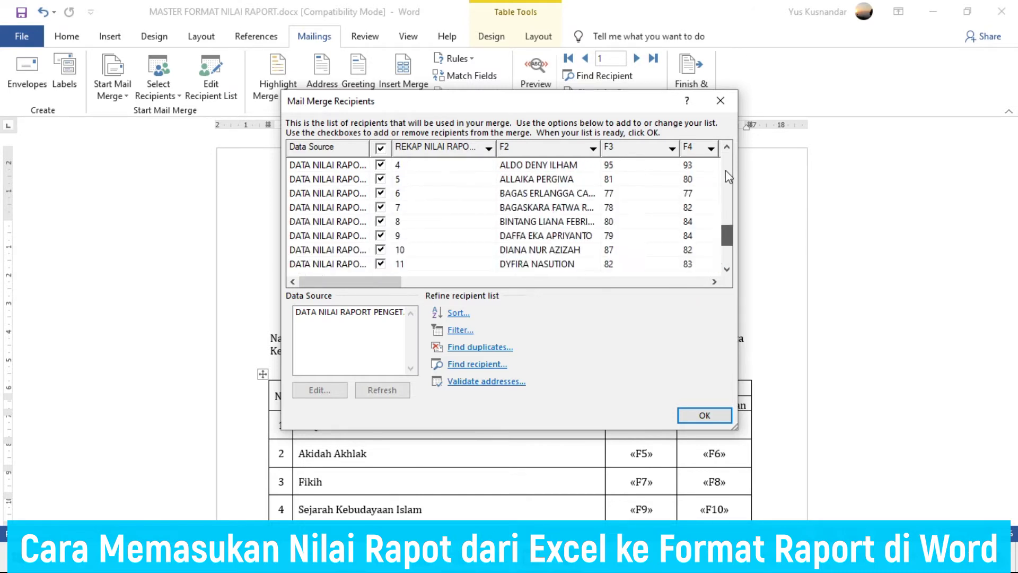
left_click(704, 416)
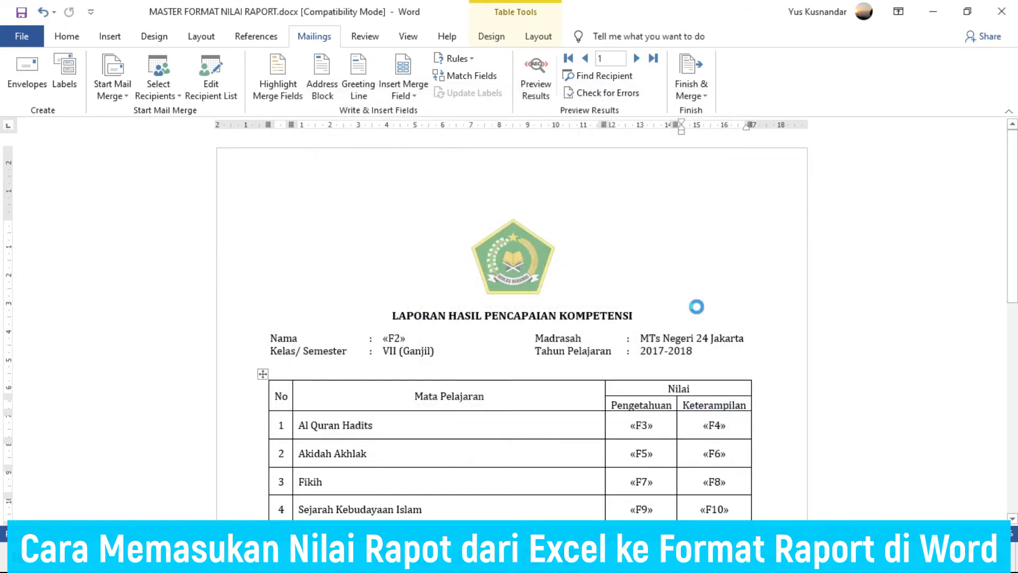
- Merge all records into a new document of individual report cards
left_click(692, 88)
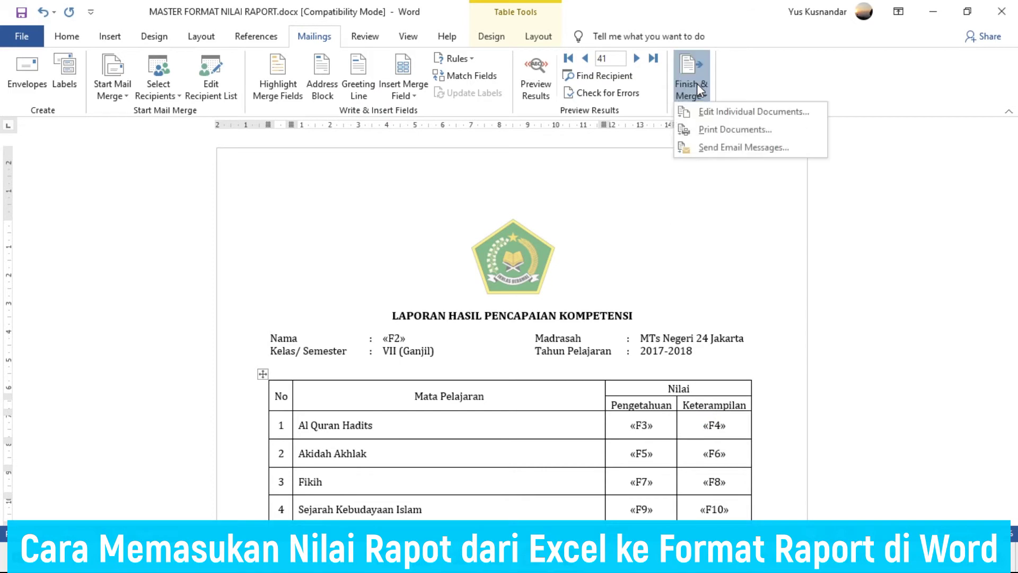
left_click(710, 112)
left_click(514, 300)
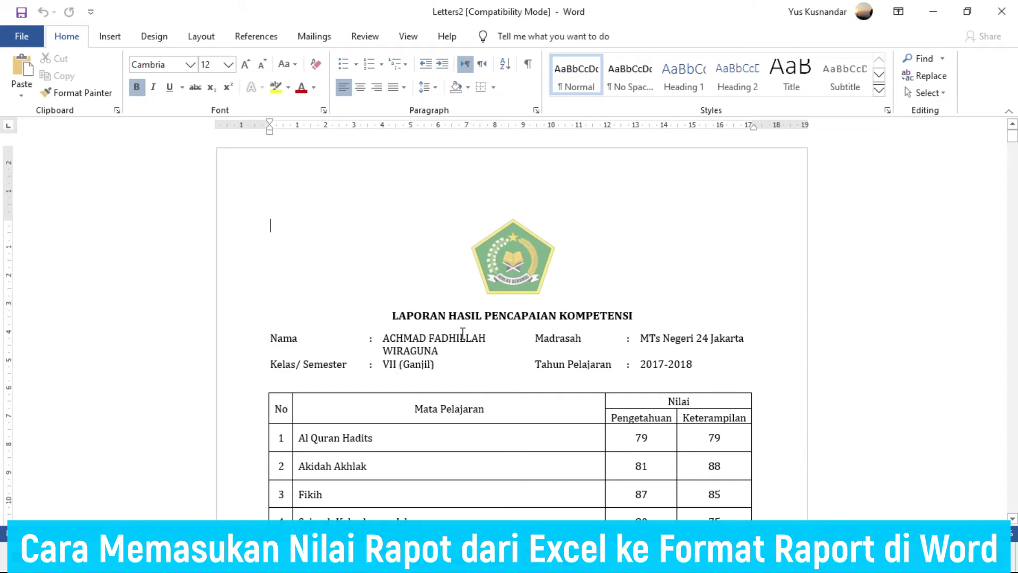
key("alt+Tab")
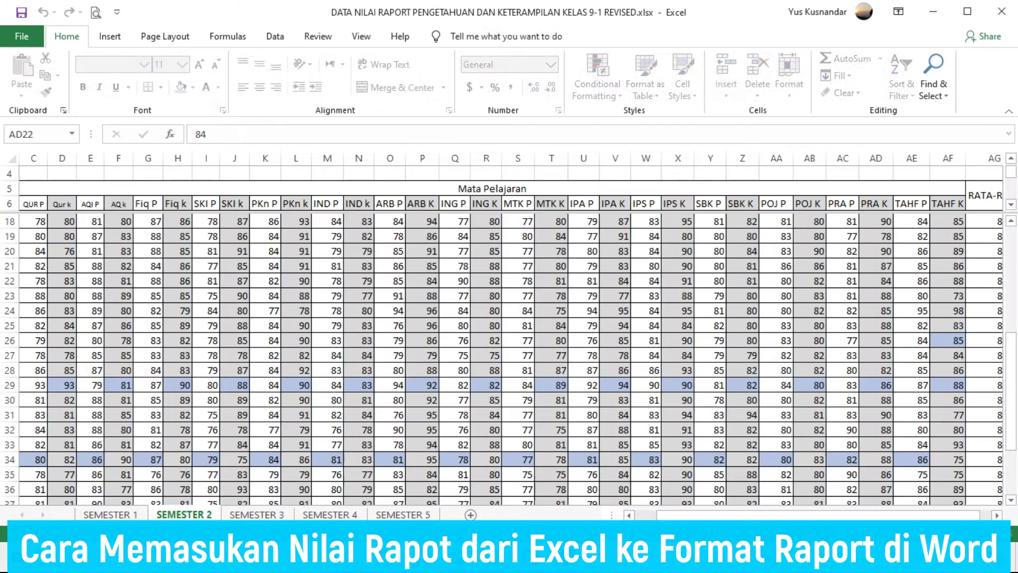
key("alt+Tab")
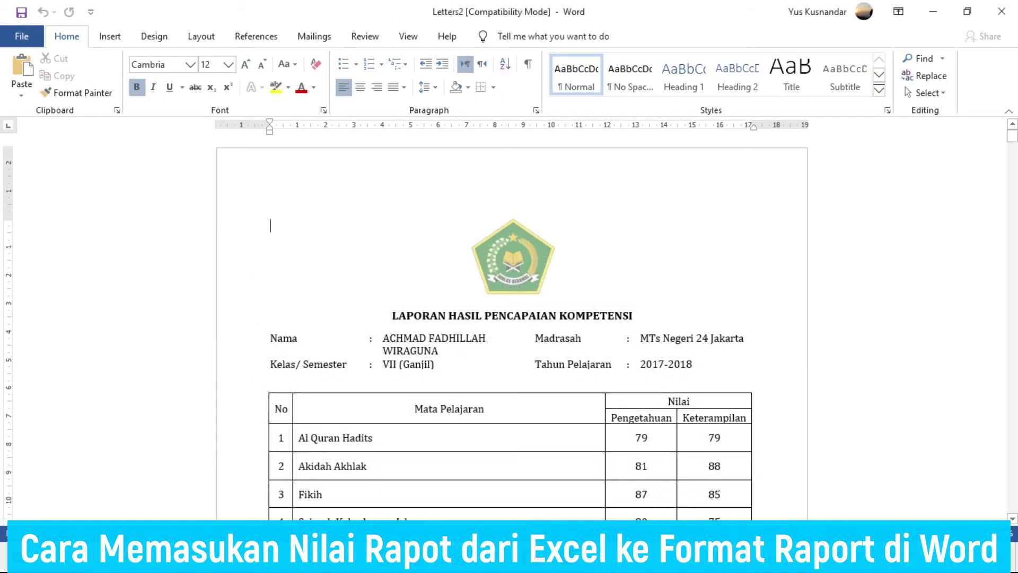
- Save the merged report cards as SEMESTER 2
key("ctrl+s")
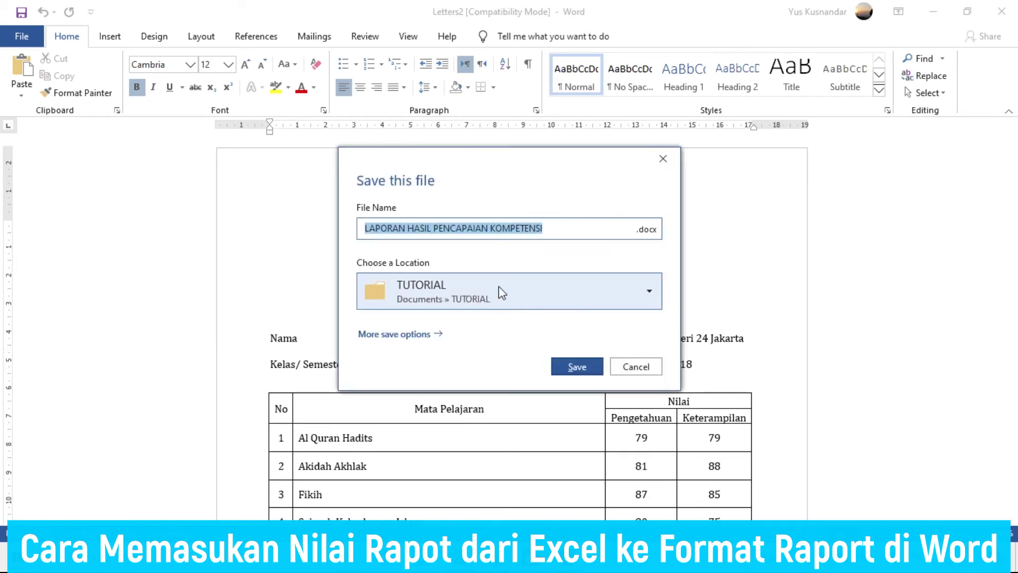
type("SEMESTER 2")
left_click(579, 368)
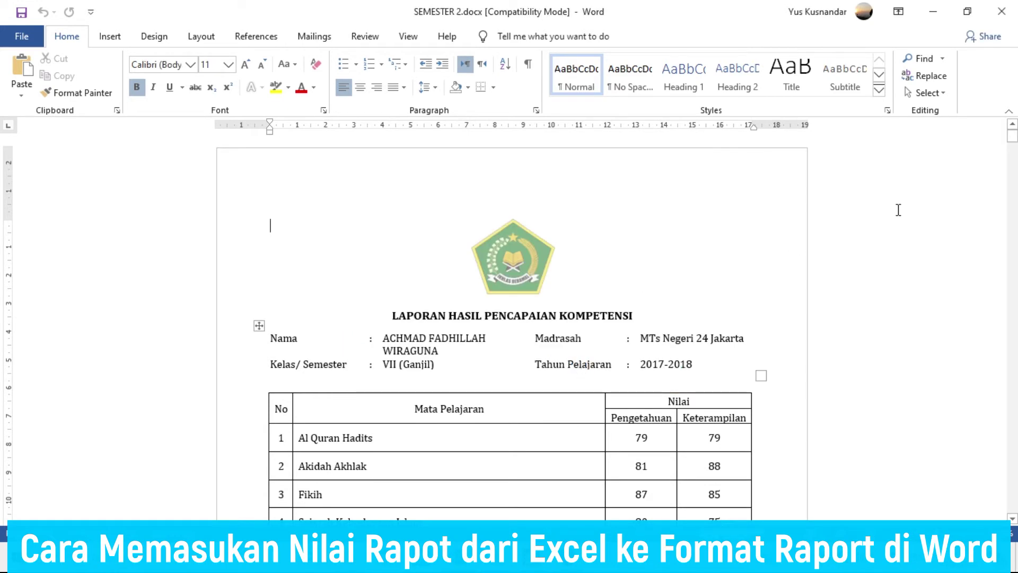
- Close SEMESTER 2 and use the grades workbook in TUTORIAL as the existing recipient list
left_click(1001, 11)
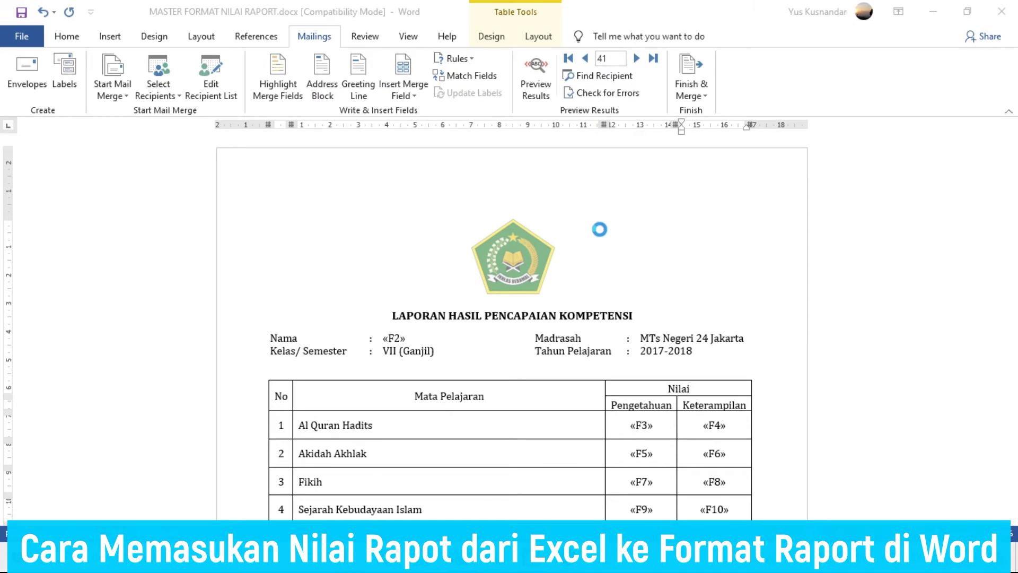
left_click(160, 95)
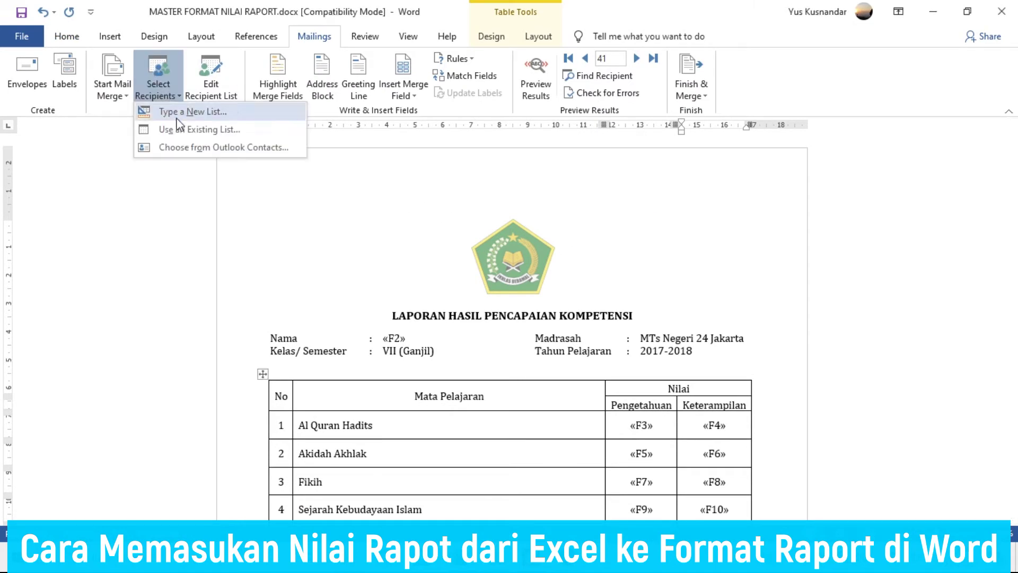
left_click(197, 132)
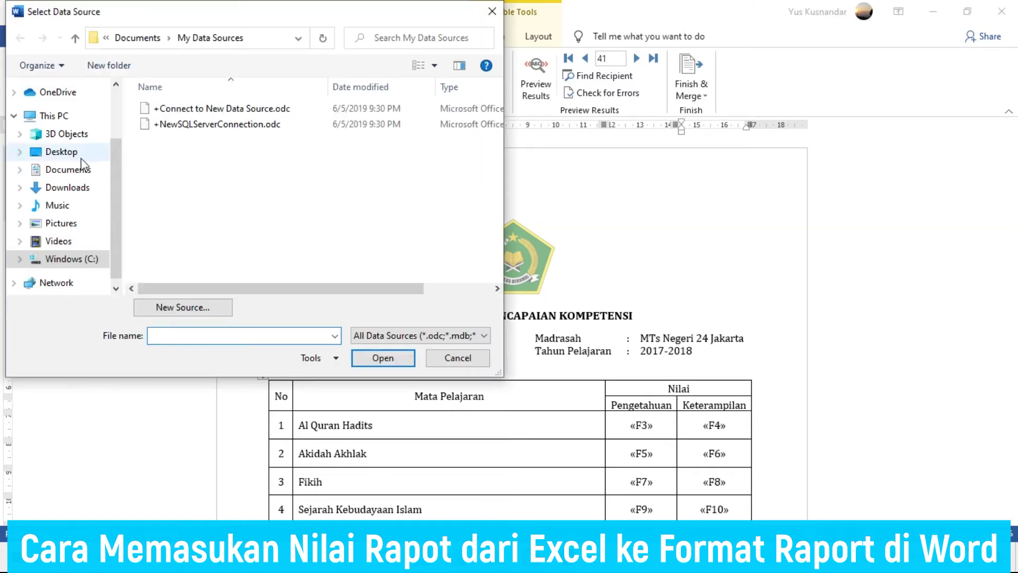
left_click(67, 170)
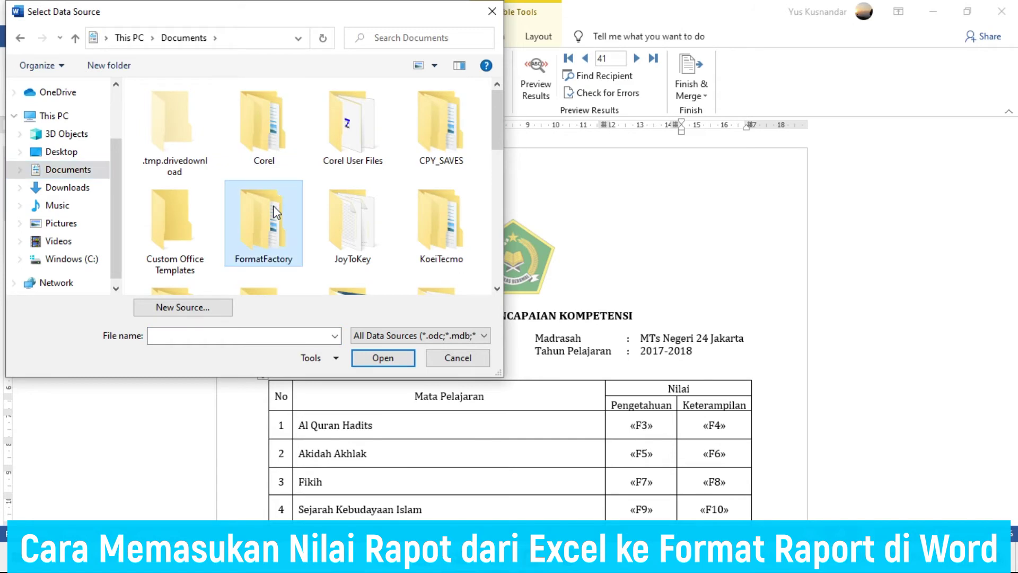
scroll(276, 212, "down", 5)
key("Right")
key("Return")
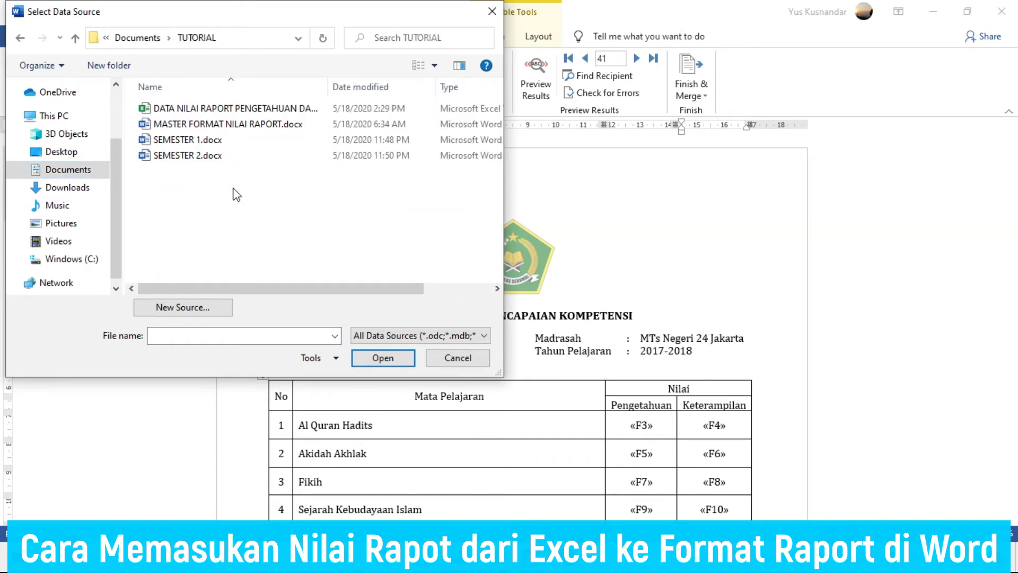
left_click(255, 108)
left_click(384, 356)
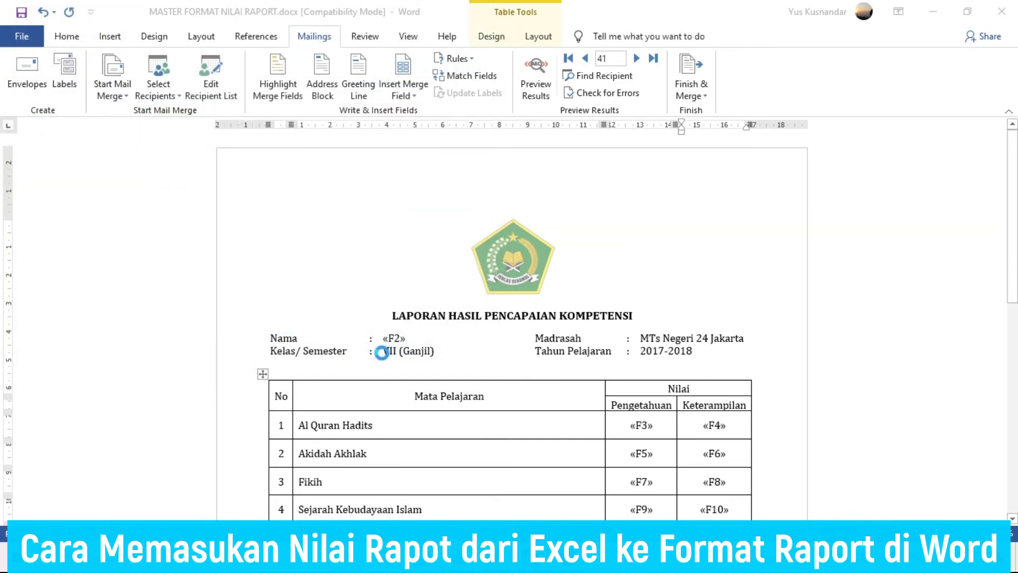
- Choose the 'SEMESTER 3$' sheet as the data table and open the recipient list
left_click(395, 251)
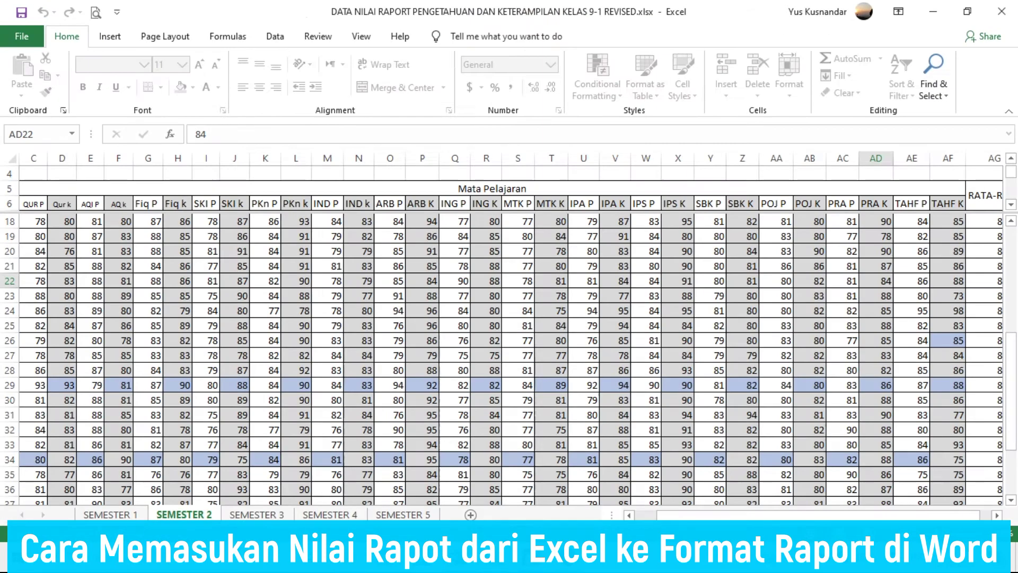
left_click(256, 515)
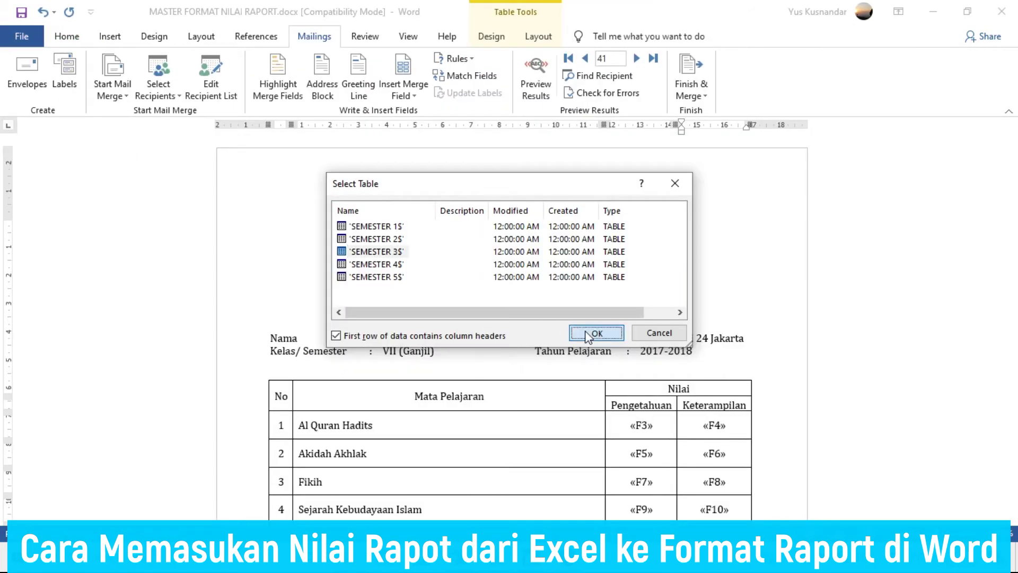
left_click(585, 330)
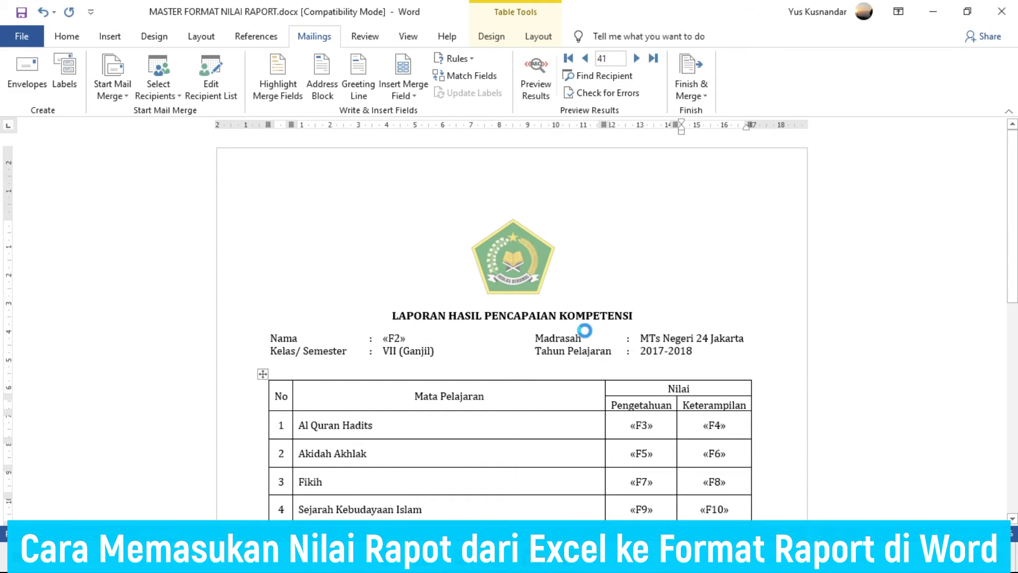
left_click(211, 90)
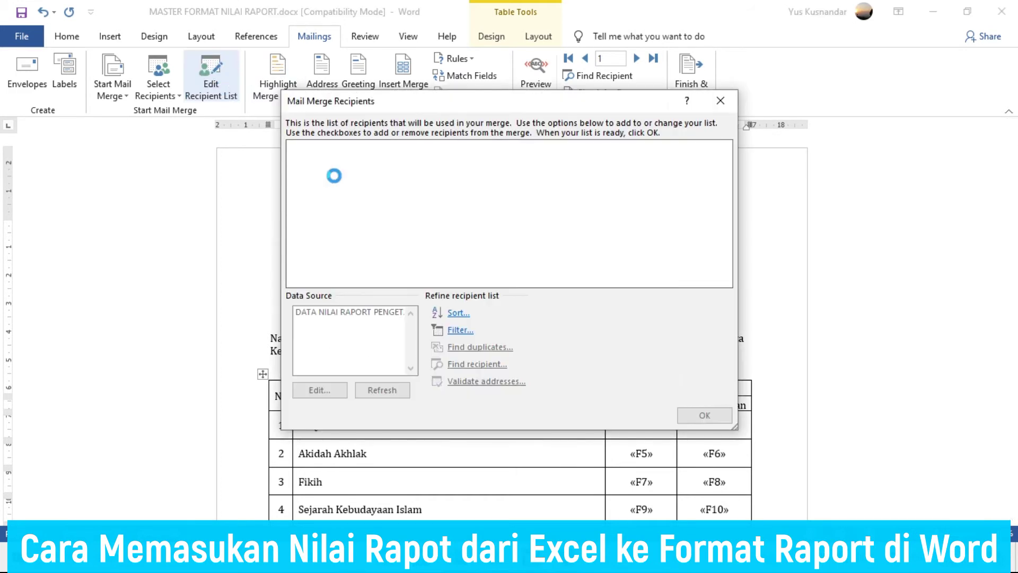
- Uncheck the school name, school year, NO and subject code rows plus empty row 37, then begin merging to individual documents
left_click(380, 179)
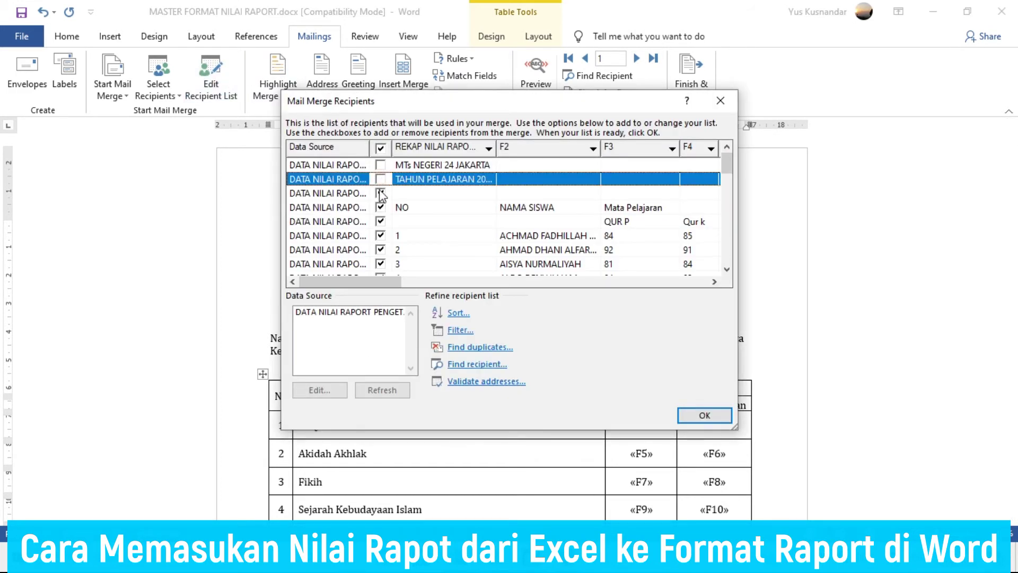
left_click(380, 193)
left_click(380, 208)
left_click(380, 221)
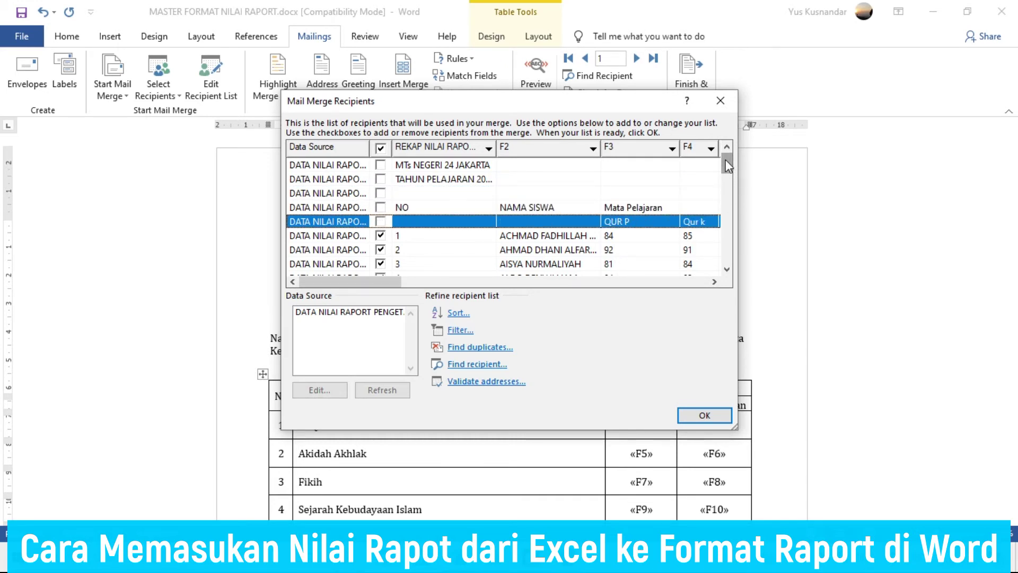
left_click_drag(725, 160, 730, 259)
left_click(380, 263)
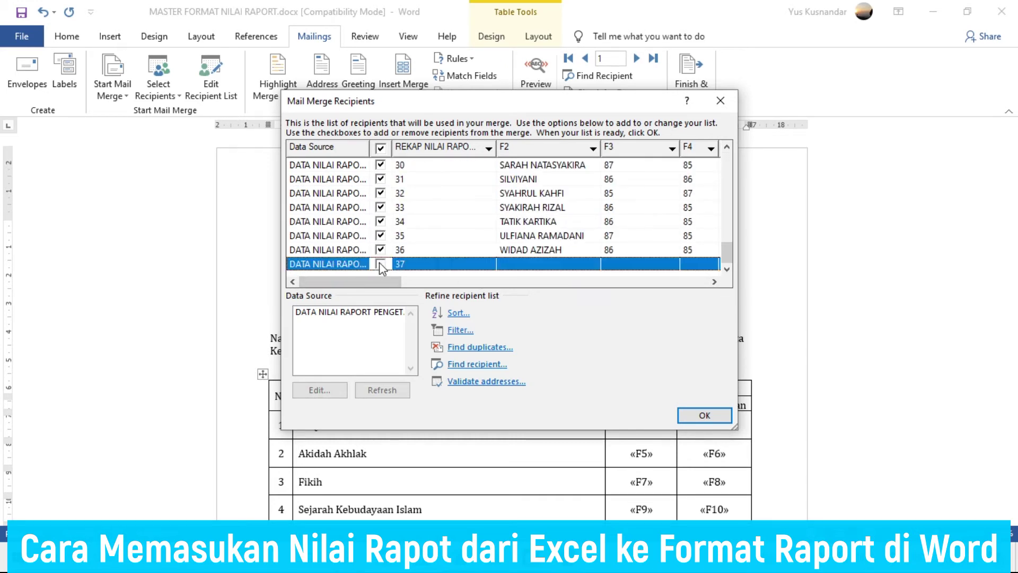
left_click(704, 416)
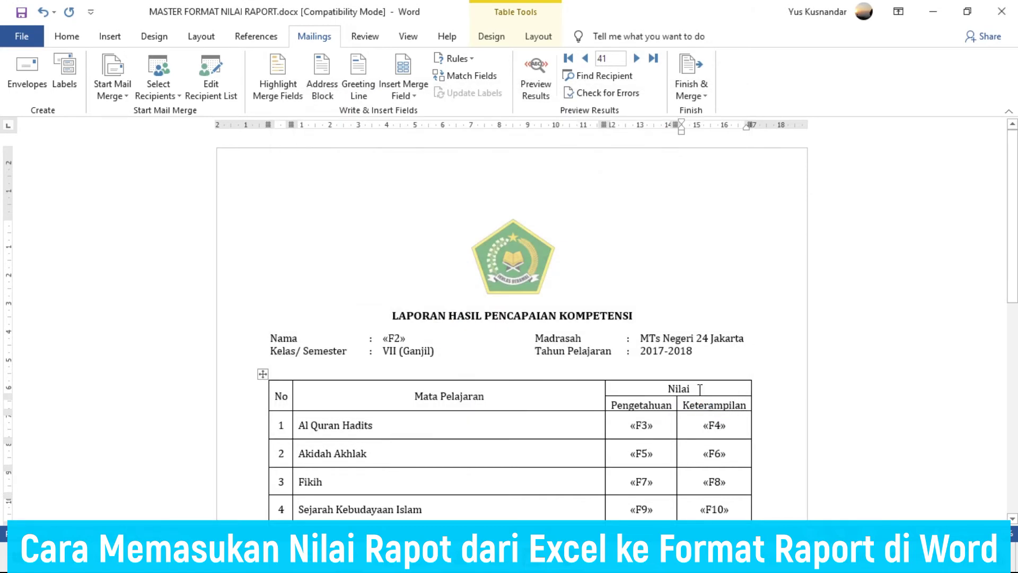
left_click(689, 64)
left_click(726, 113)
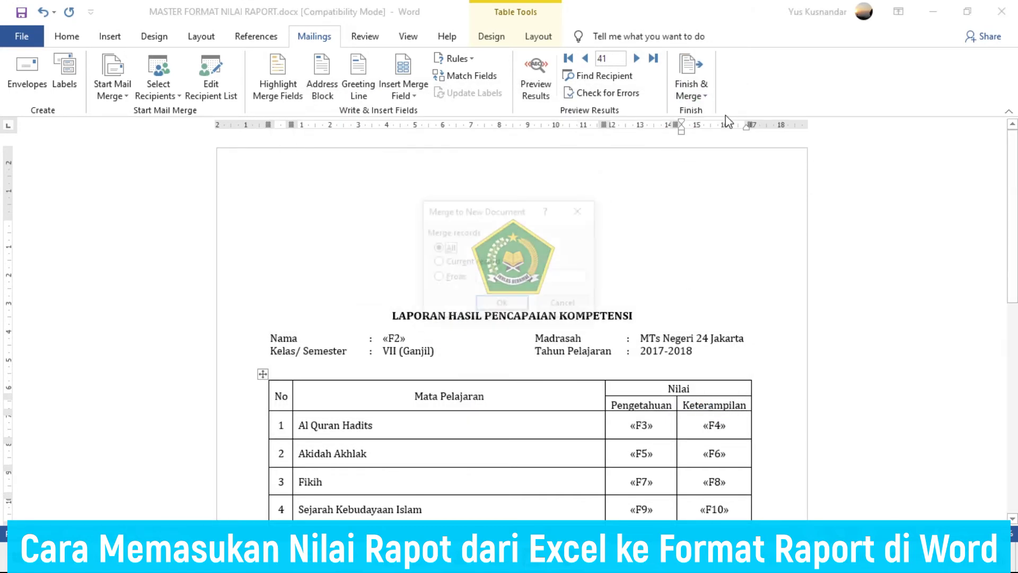
- Merge all SEMESTER 3 records into a new document and save it as SEMESTER 3
left_click(514, 304)
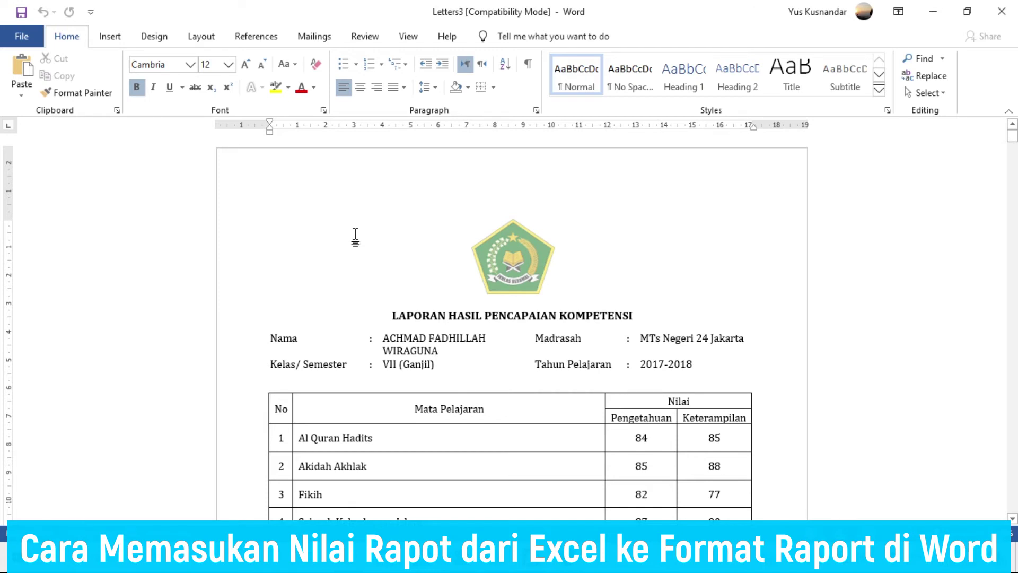
key("ctrl+s")
type("SEMESTER 3")
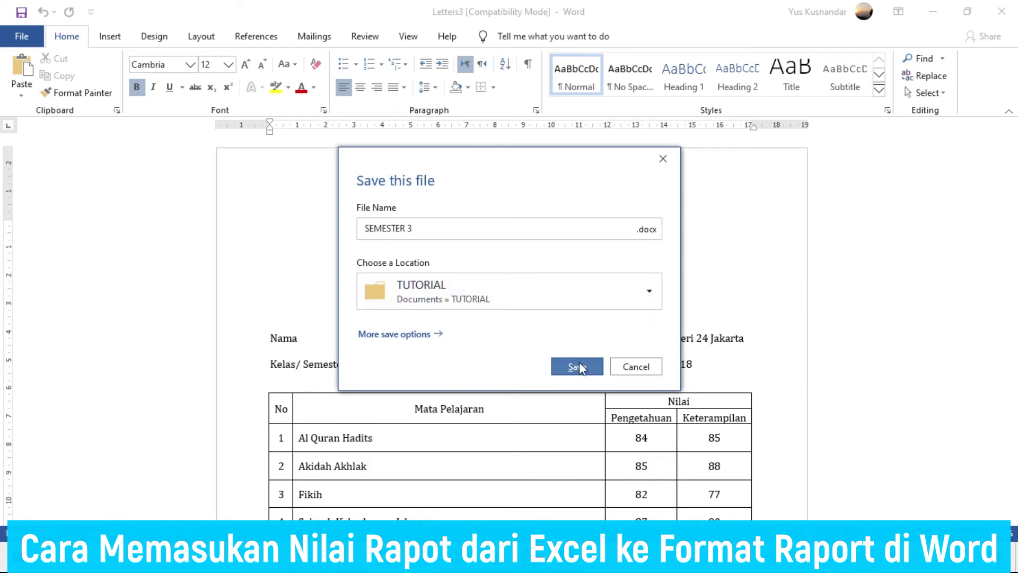
left_click(579, 365)
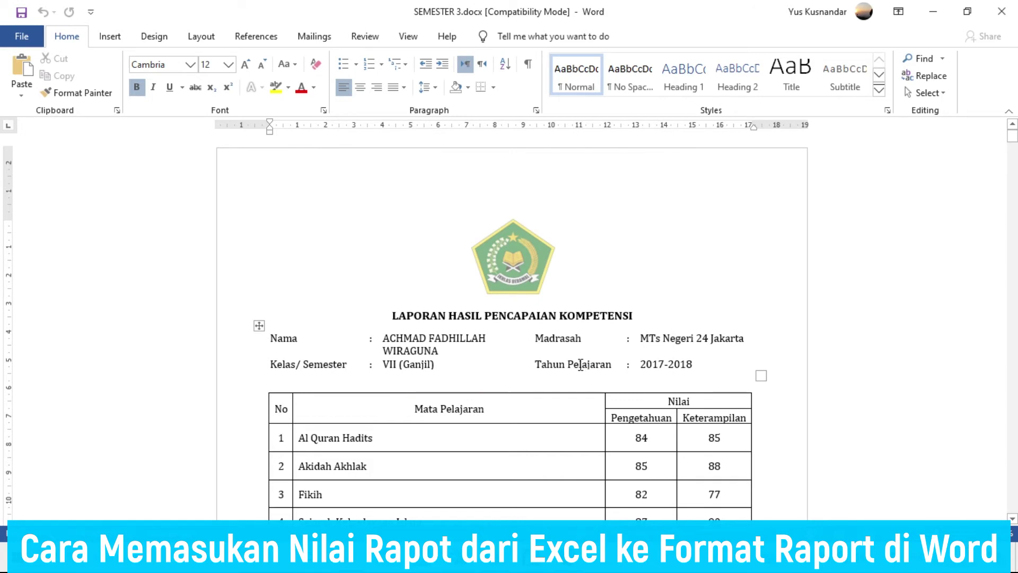
mouse_move(635, 333)
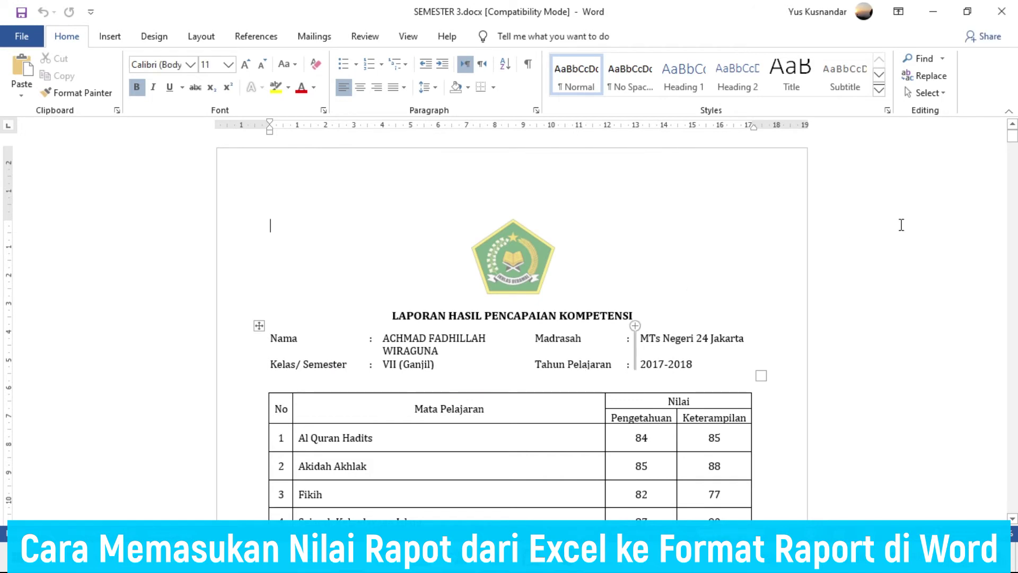
- Close SEMESTER 3 and link the template to the grades workbook's 'SEMESTER 4$' sheet in TUTORIAL
left_click(1002, 11)
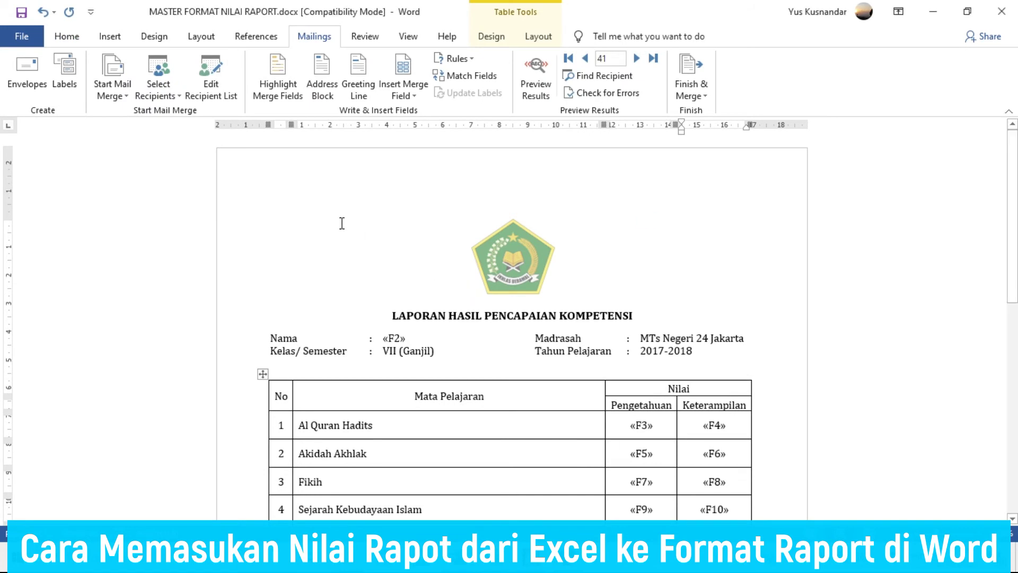
left_click(168, 98)
left_click(197, 130)
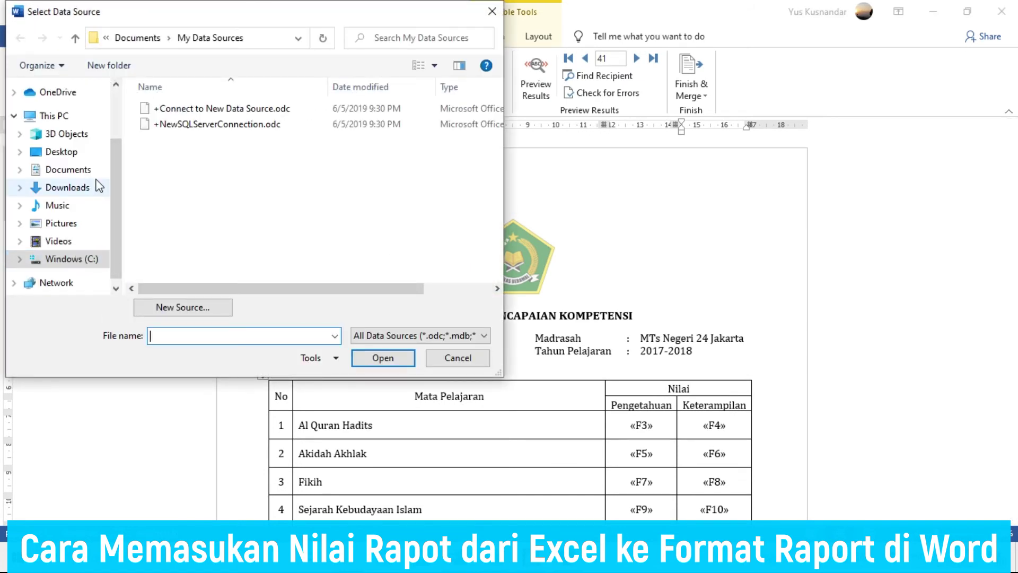
left_click(63, 169)
scroll(250, 140, "down", 5)
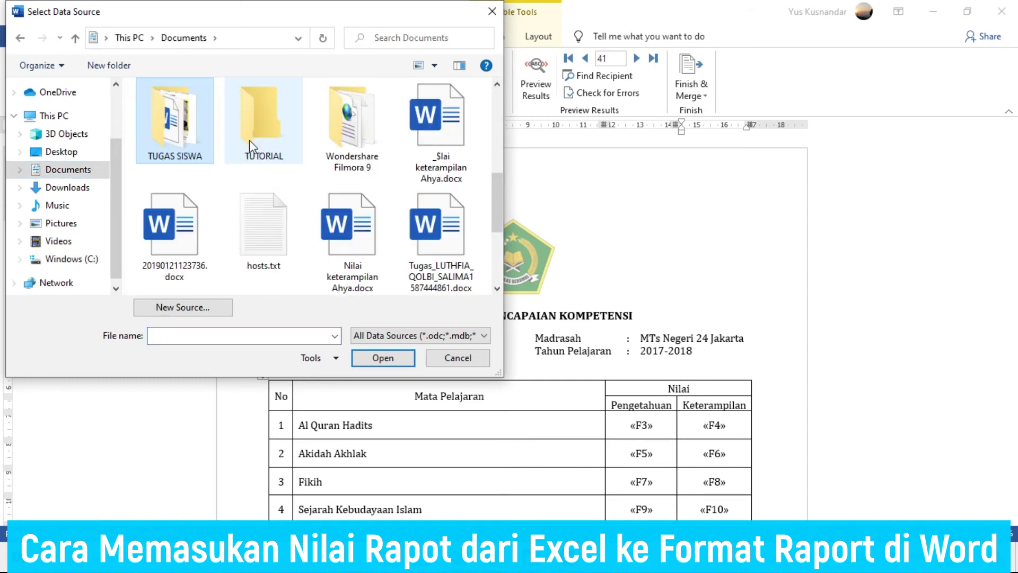
double_click(249, 140)
left_click(236, 109)
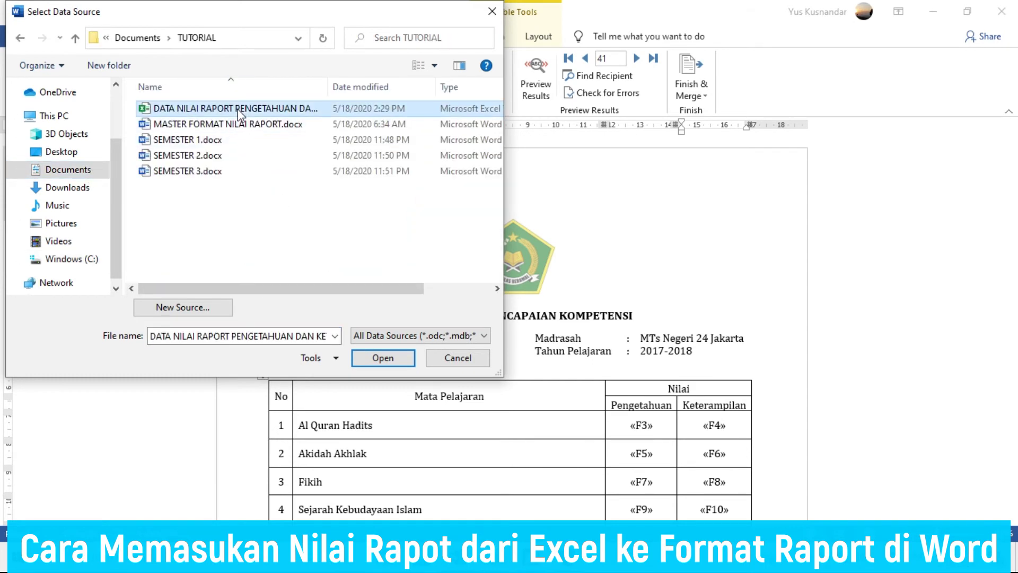
left_click(390, 363)
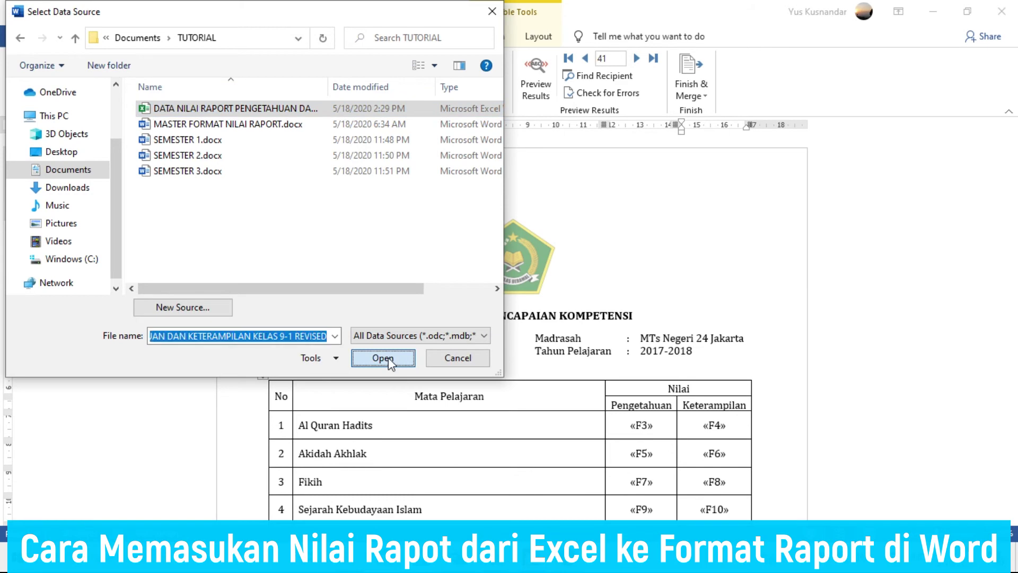
left_click(391, 265)
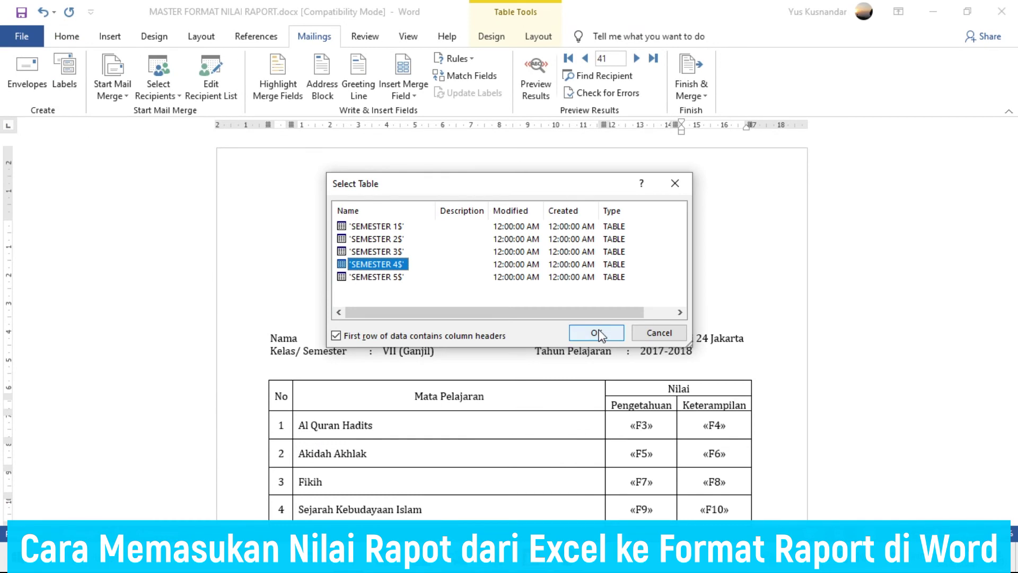
left_click(596, 332)
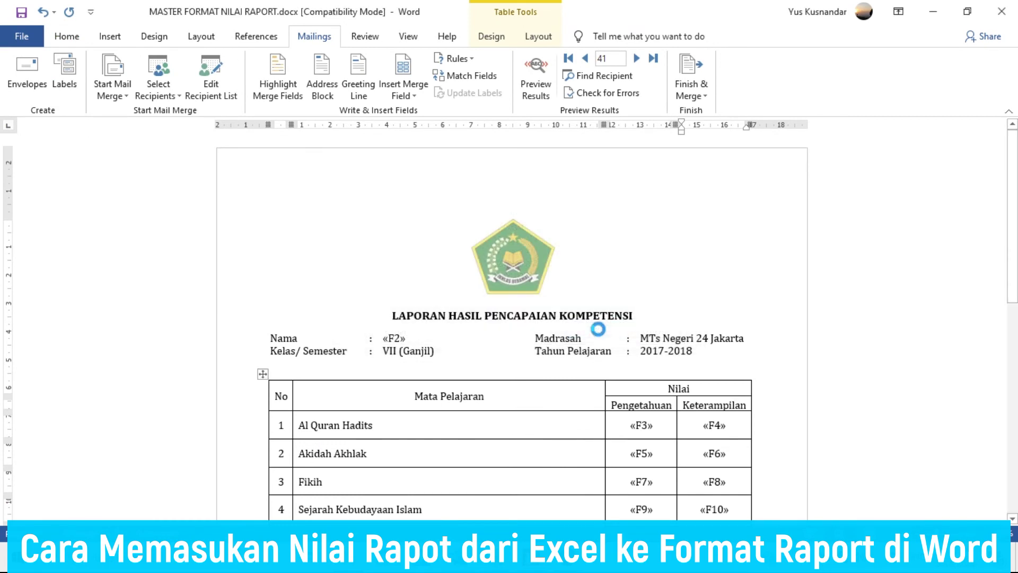
- Uncheck the four title and header rows and nameless row 37 in the recipient list
left_click(227, 90)
left_click(381, 178)
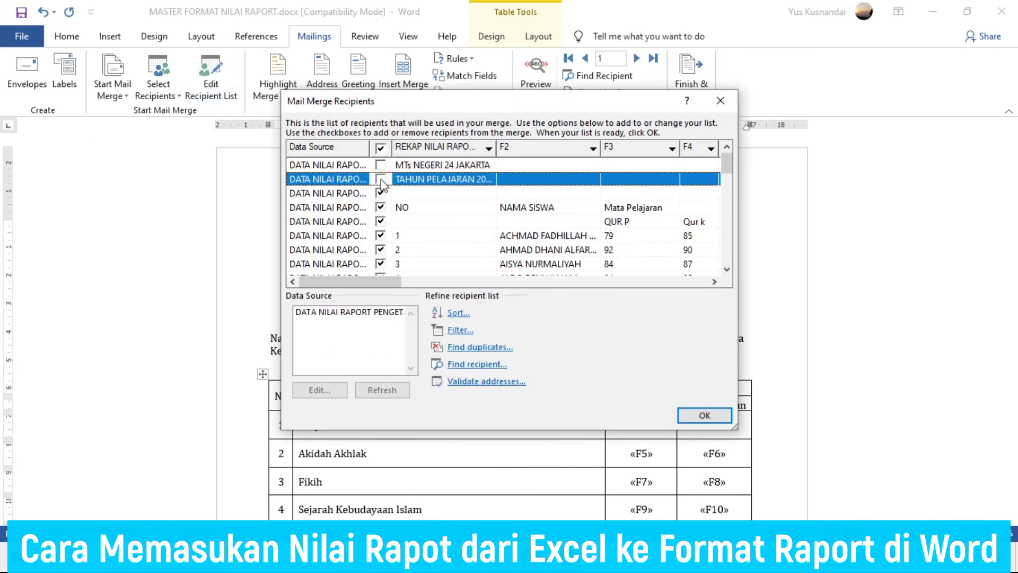
left_click(380, 193)
left_click(380, 207)
left_click(380, 221)
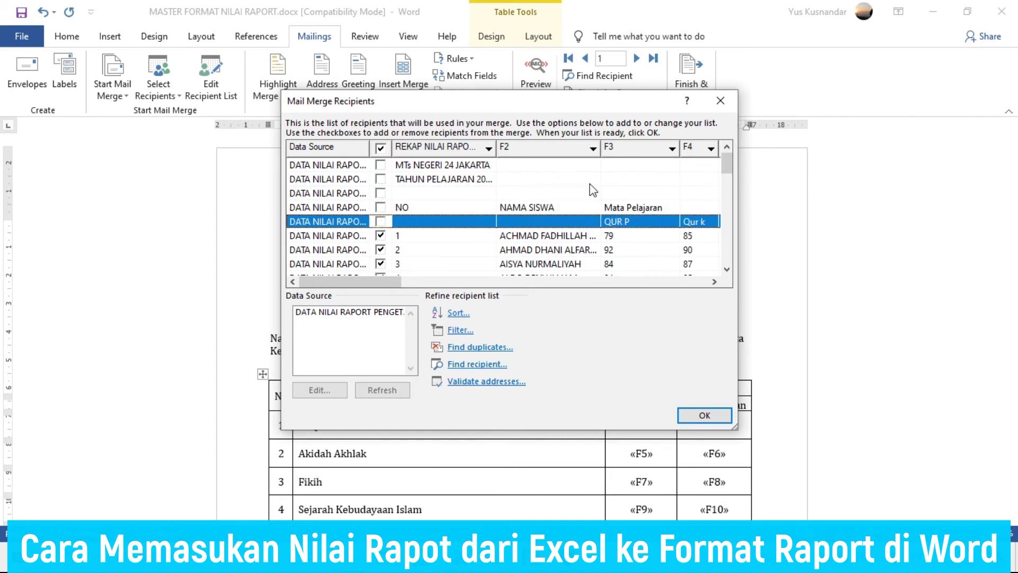
scroll(726, 188, "down", 1)
scroll(726, 190, "down", 10)
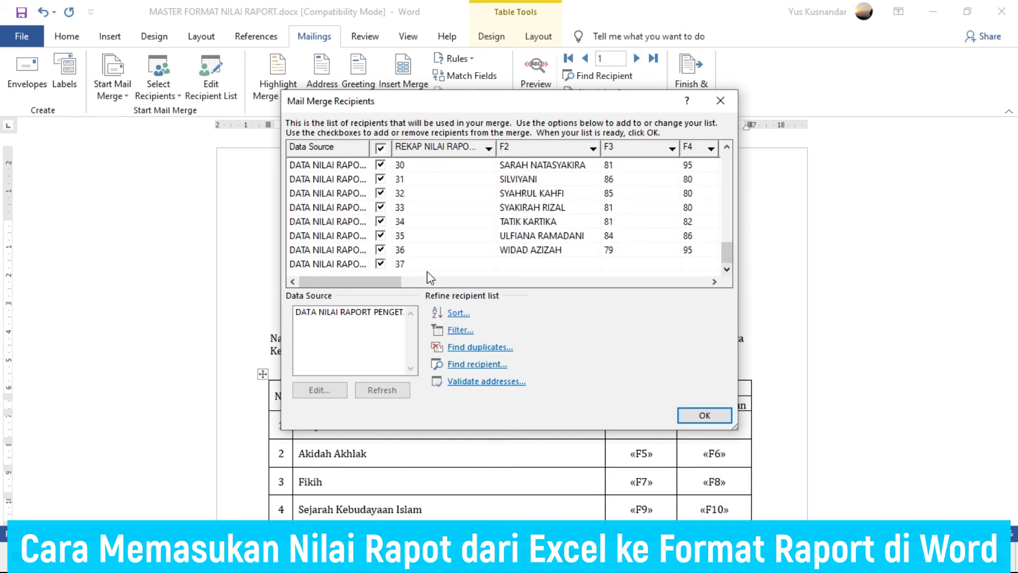
left_click(380, 264)
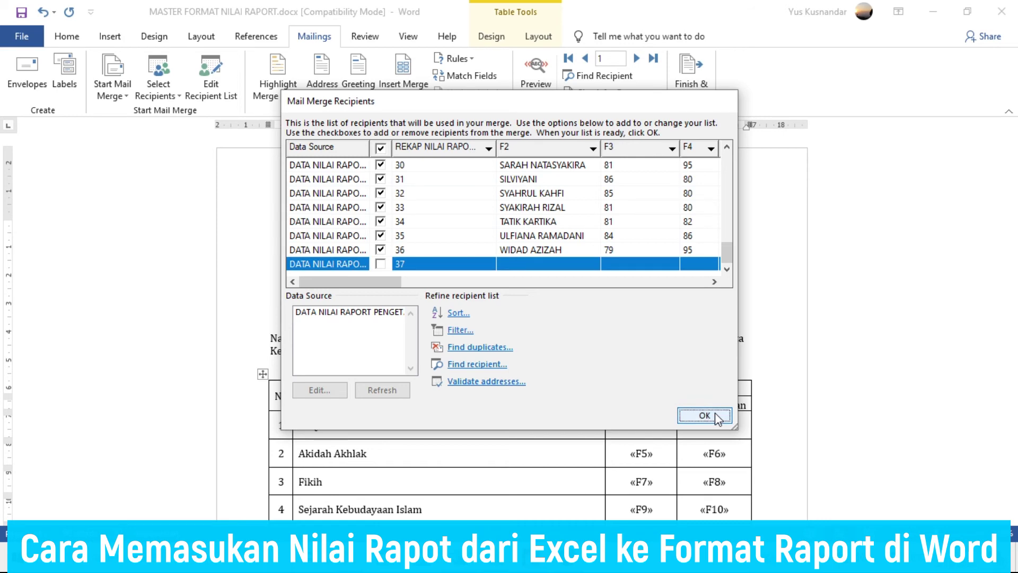
left_click(713, 415)
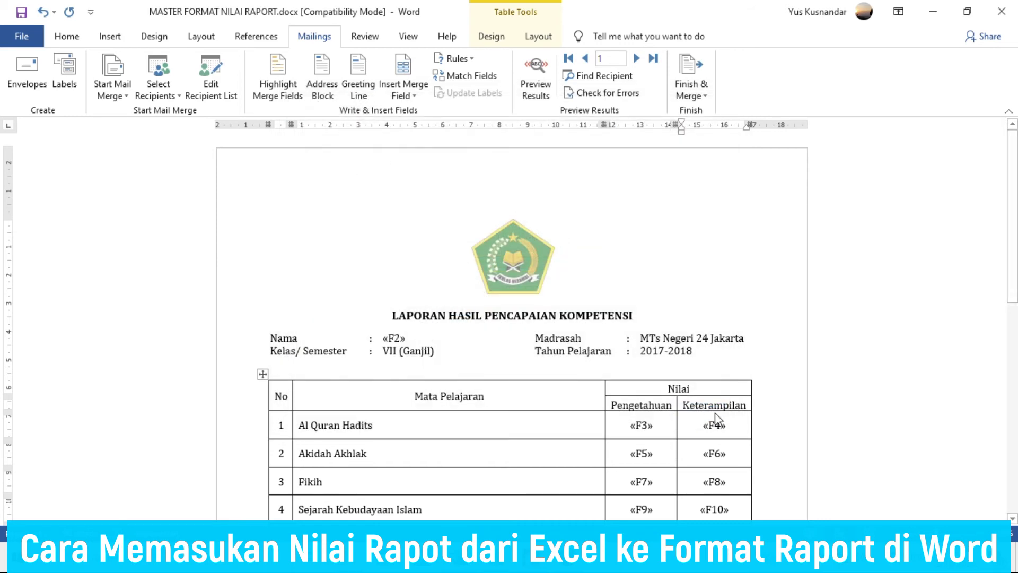
- Merge all records into a new document of individual report cards
left_click(689, 80)
left_click(712, 118)
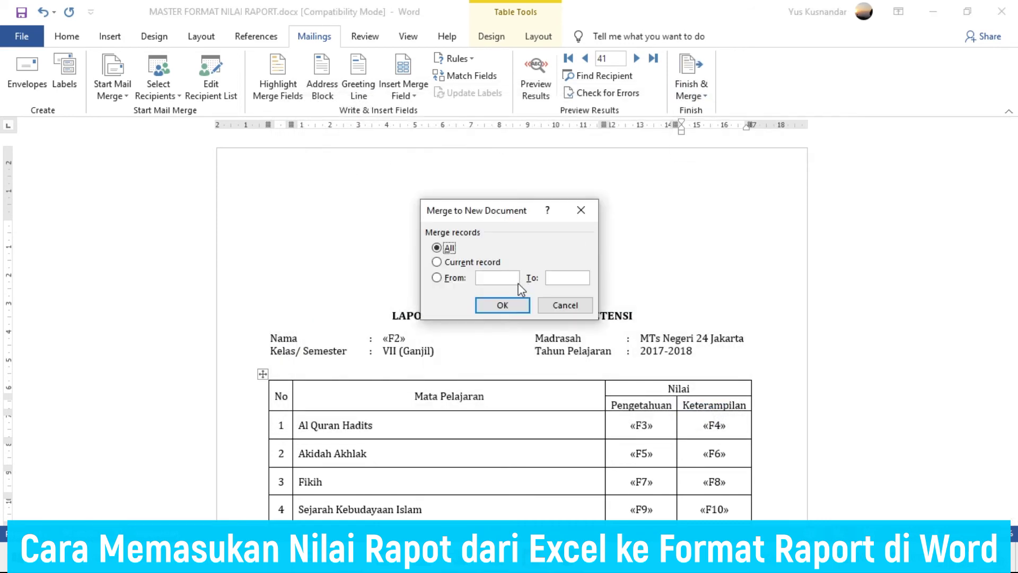
left_click(505, 300)
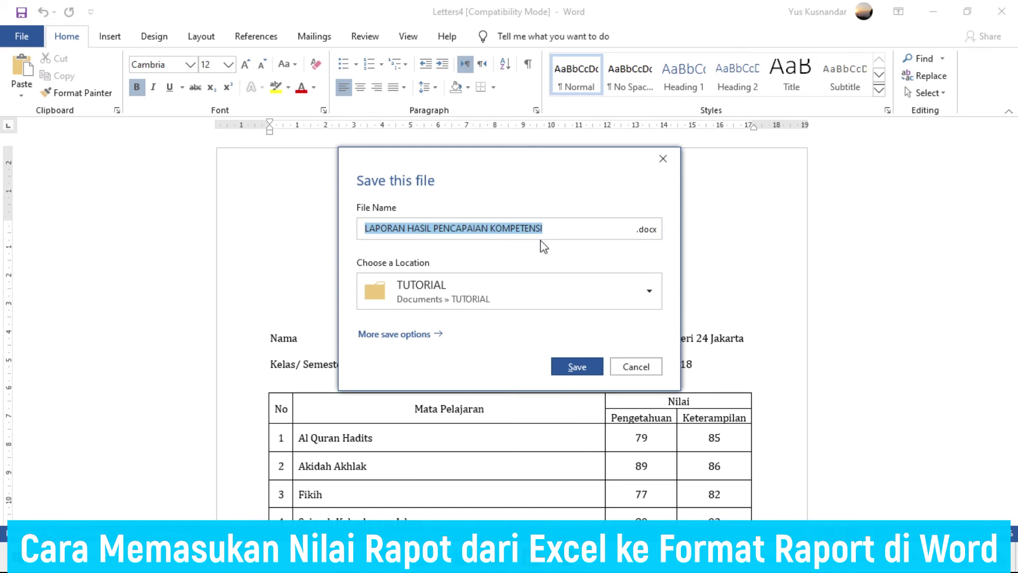
- Save the merged report cards as SEMESTER 4 in TUTORIAL and close the document
type("SEMESTER 4")
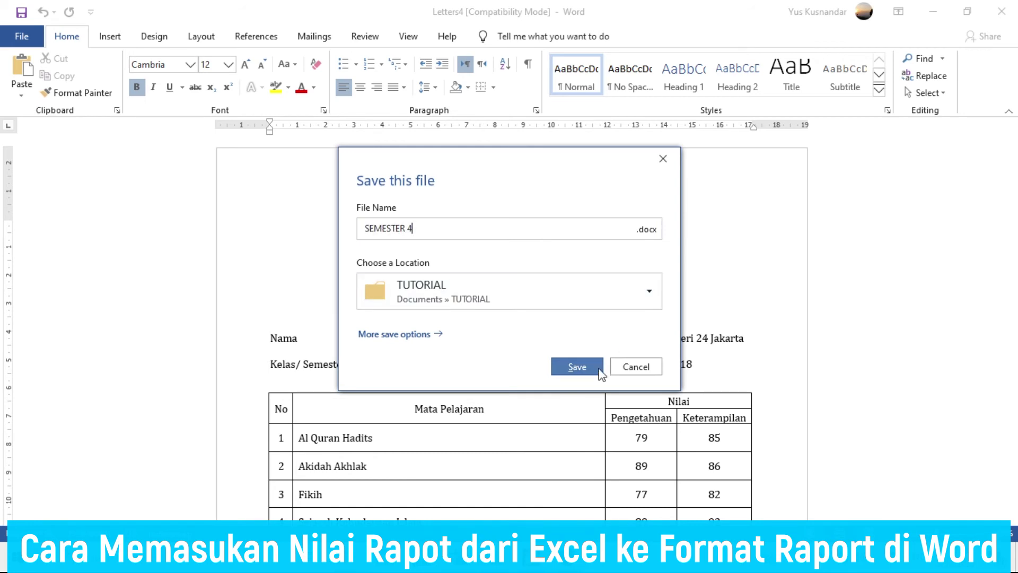
left_click(592, 369)
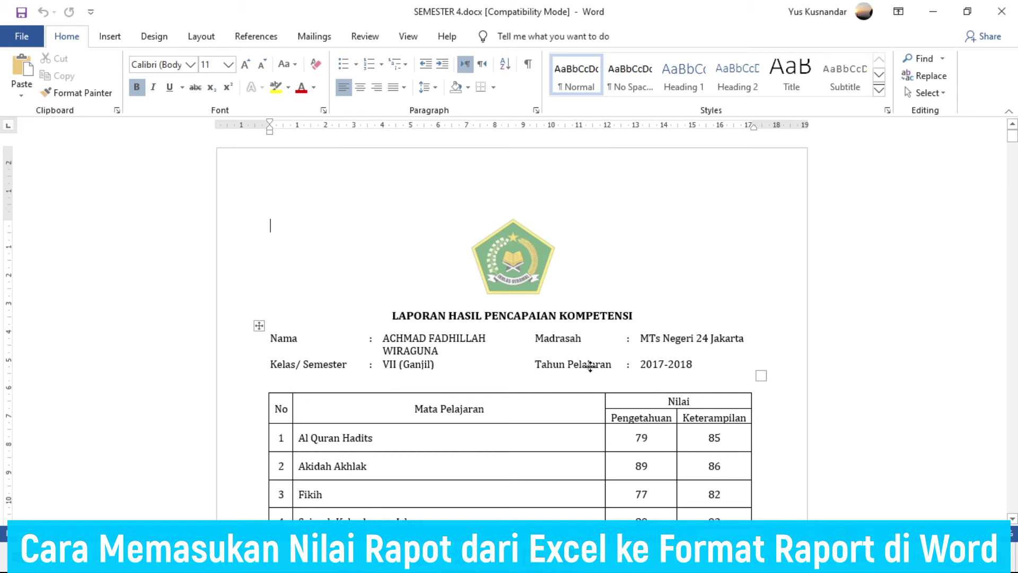
left_click(1001, 12)
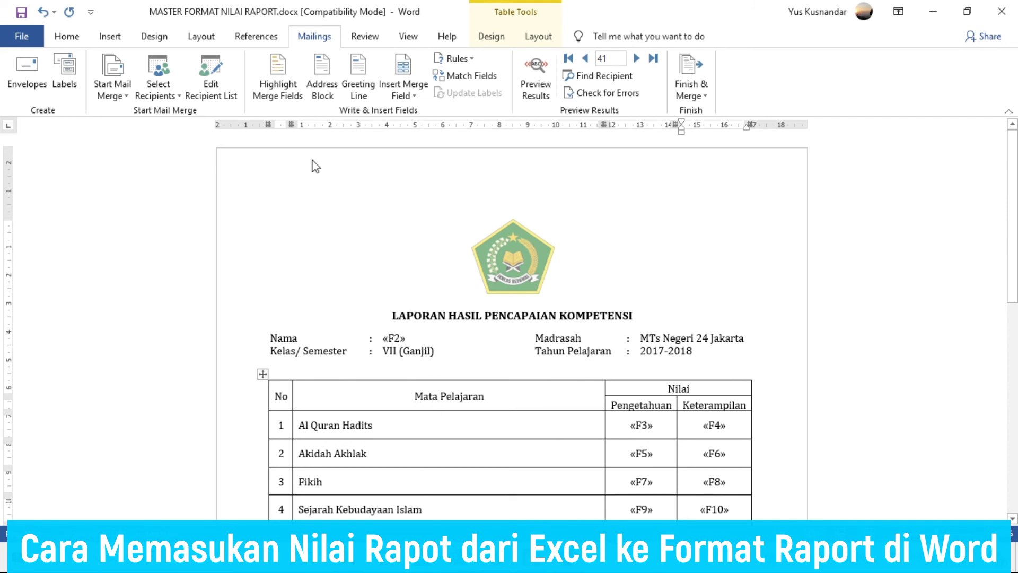
- Link the template to the grades workbook's 'SEMESTER 5$' sheet in the TUTORIAL folder
left_click(159, 74)
left_click(203, 130)
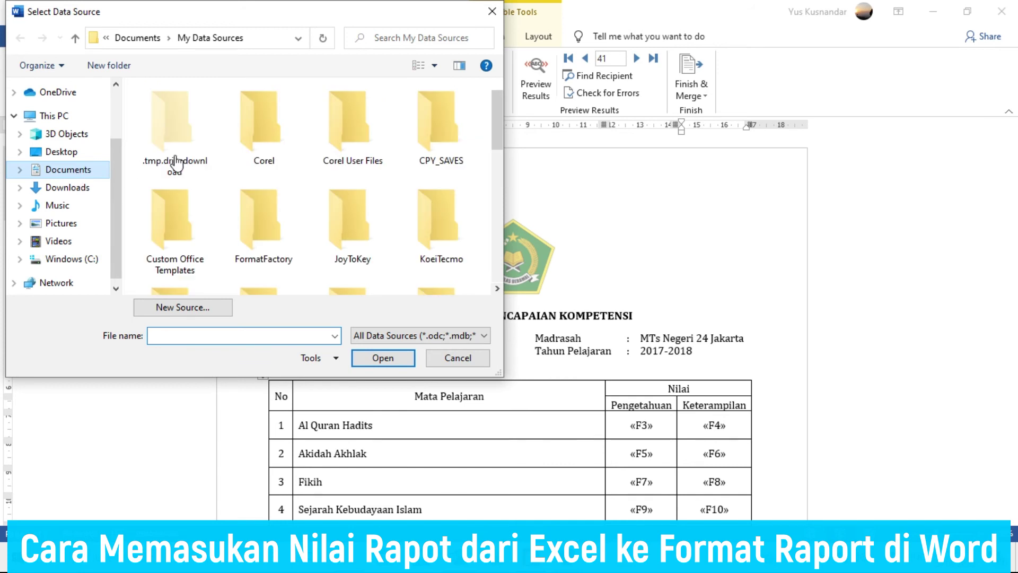
scroll(258, 159, "down", 5)
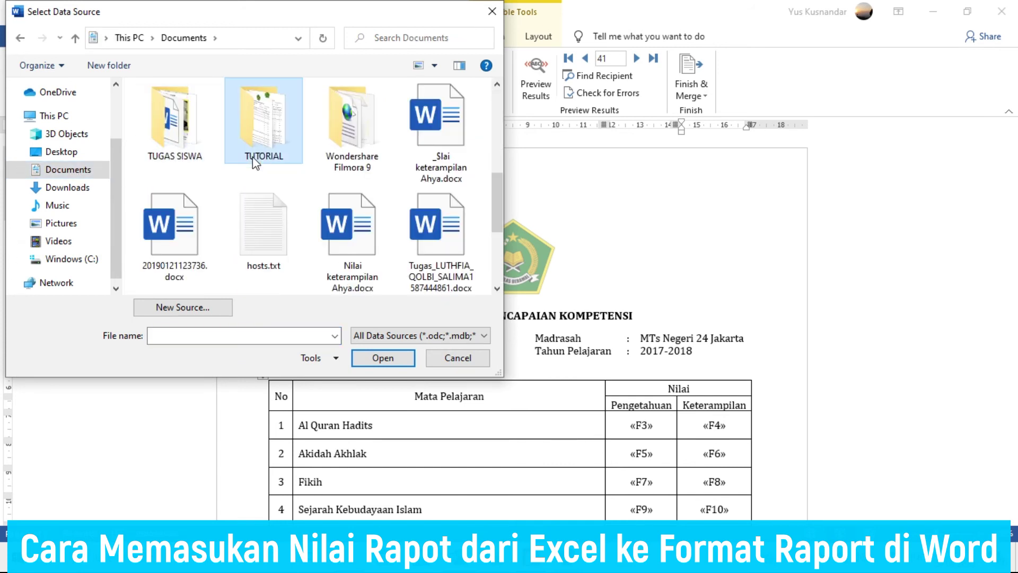
double_click(252, 158)
left_click(252, 109)
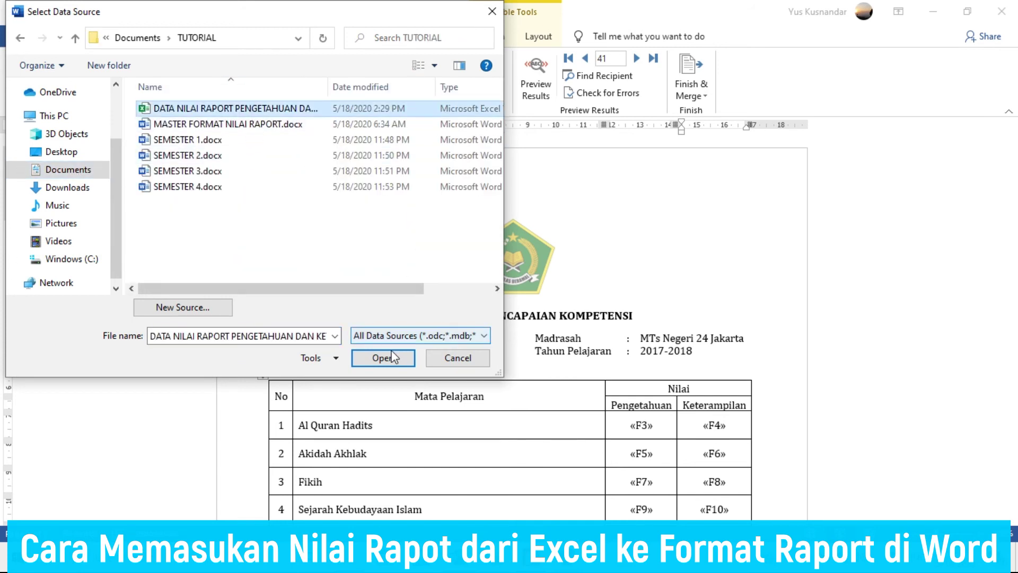
left_click(393, 358)
left_click(380, 279)
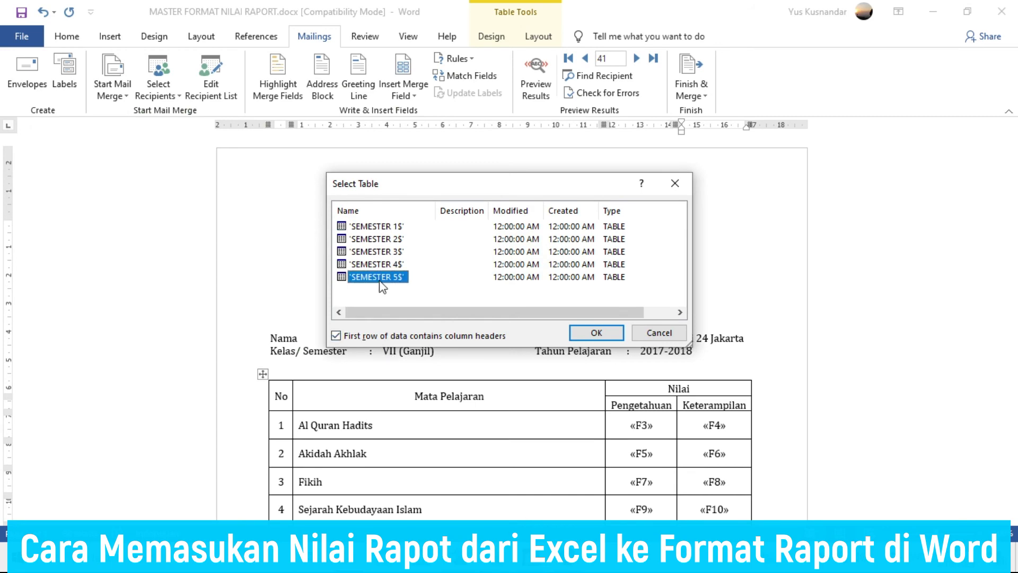
key("alt+Tab")
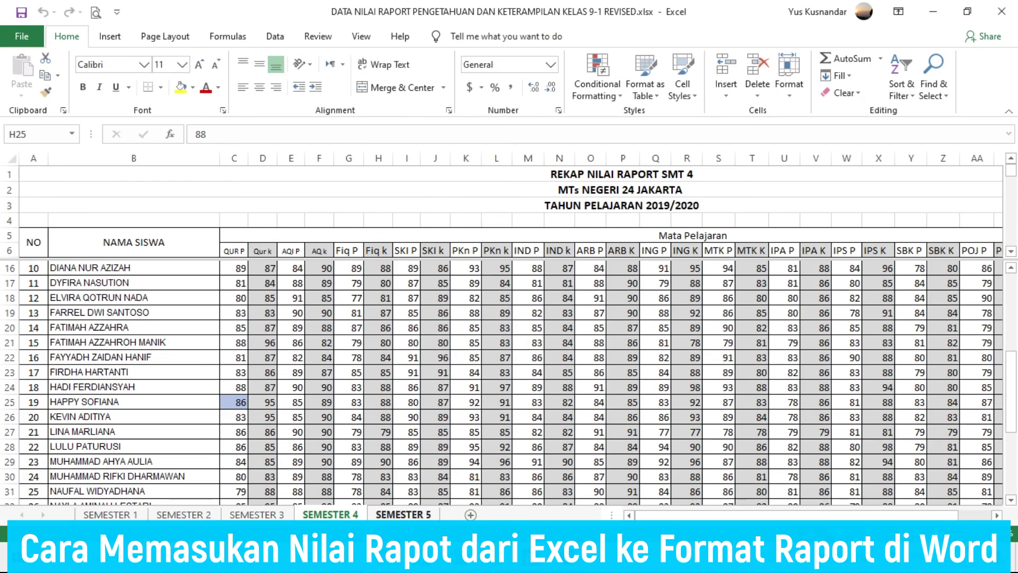
key("alt+Tab")
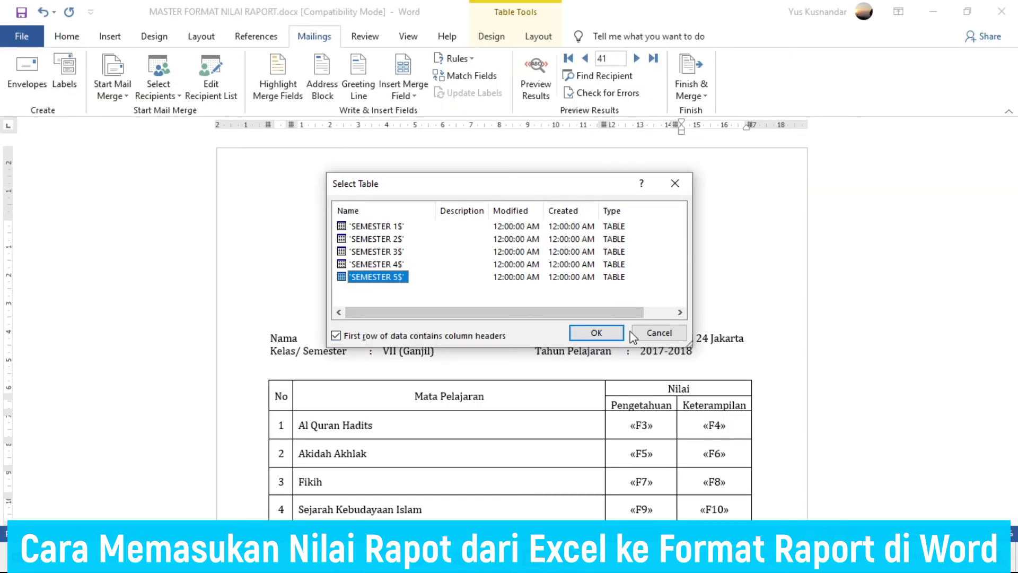
left_click(596, 332)
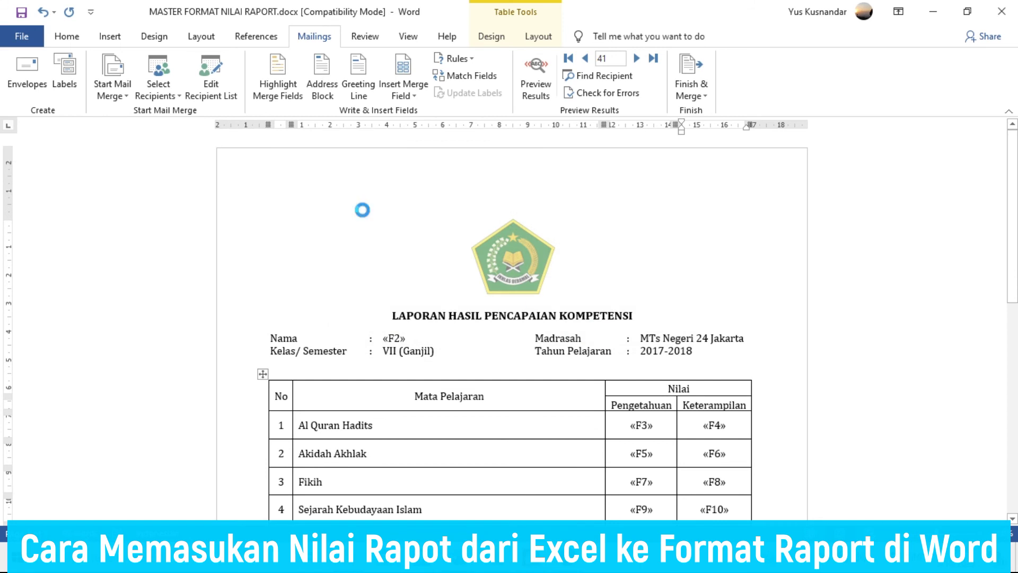
- Uncheck the heading, school-year, blank and NO header rows plus nameless row 37 as recipients
left_click(211, 80)
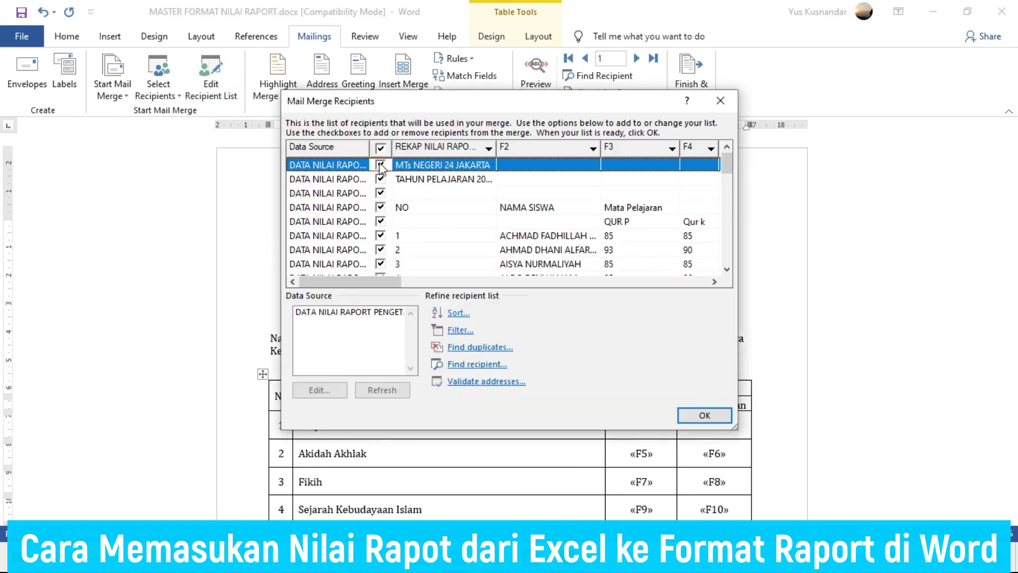
left_click(381, 179)
left_click(381, 193)
left_click(380, 206)
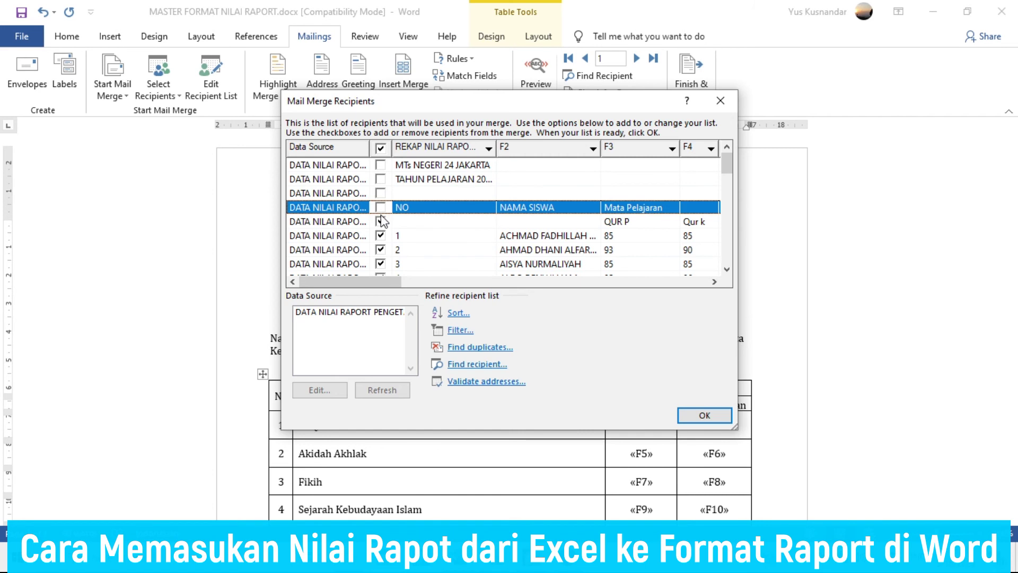
left_click(381, 221)
left_click_drag(728, 169, 728, 261)
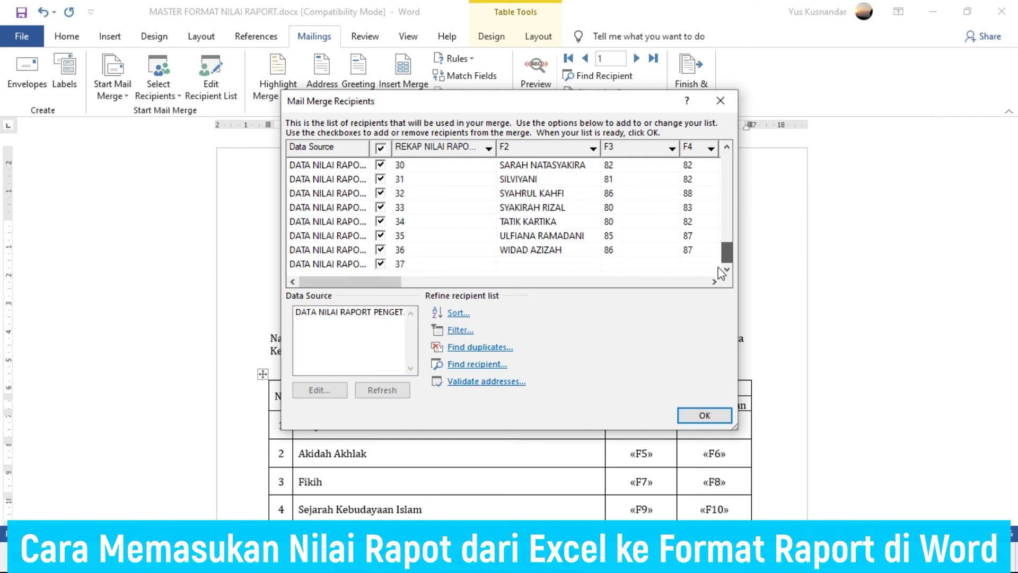
left_click(381, 263)
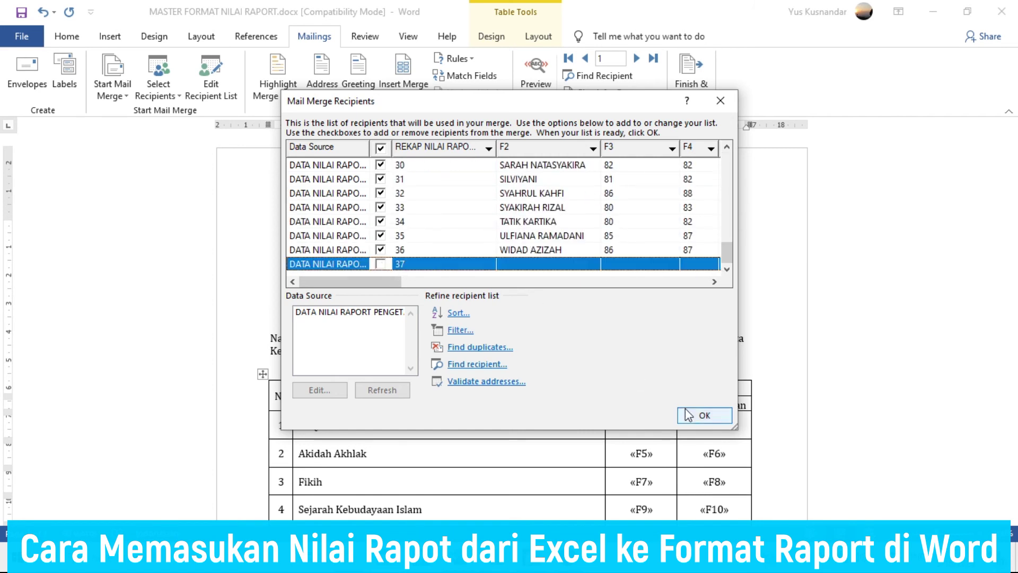
left_click(700, 415)
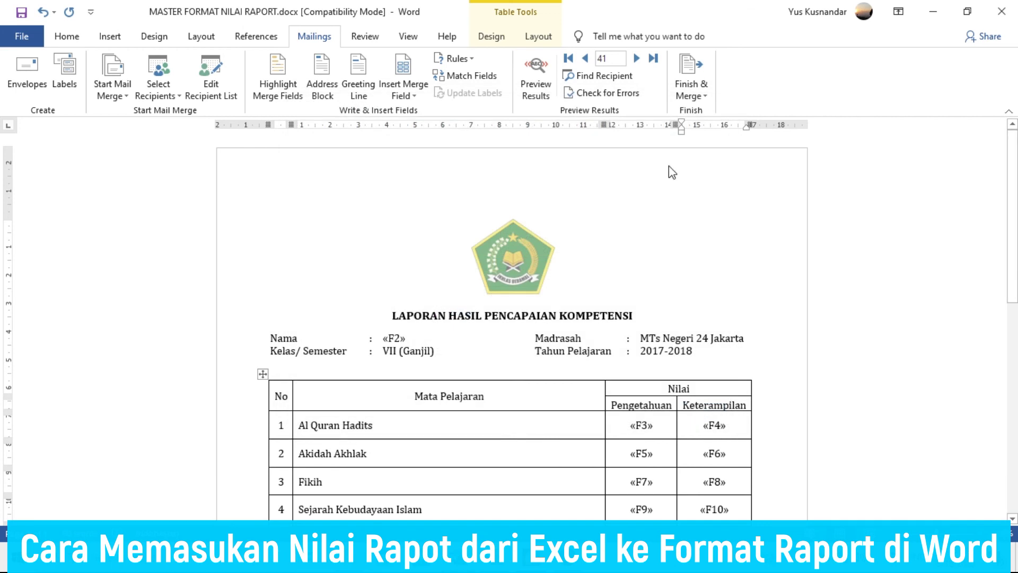
left_click(701, 68)
- Merge all records into a new document, save it as SEMESTER 5 in TUTORIAL, and close it
left_click(727, 112)
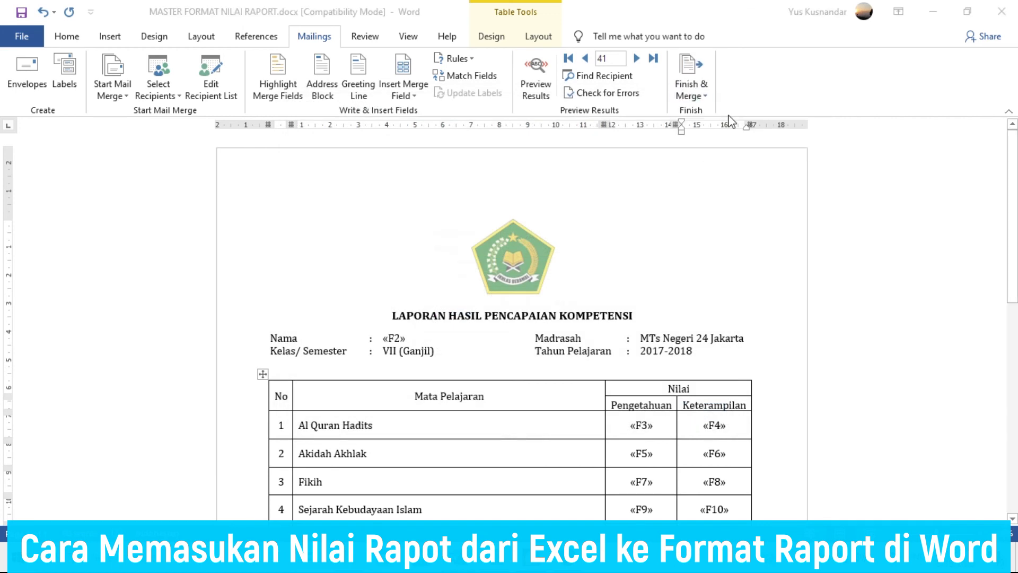
left_click(514, 306)
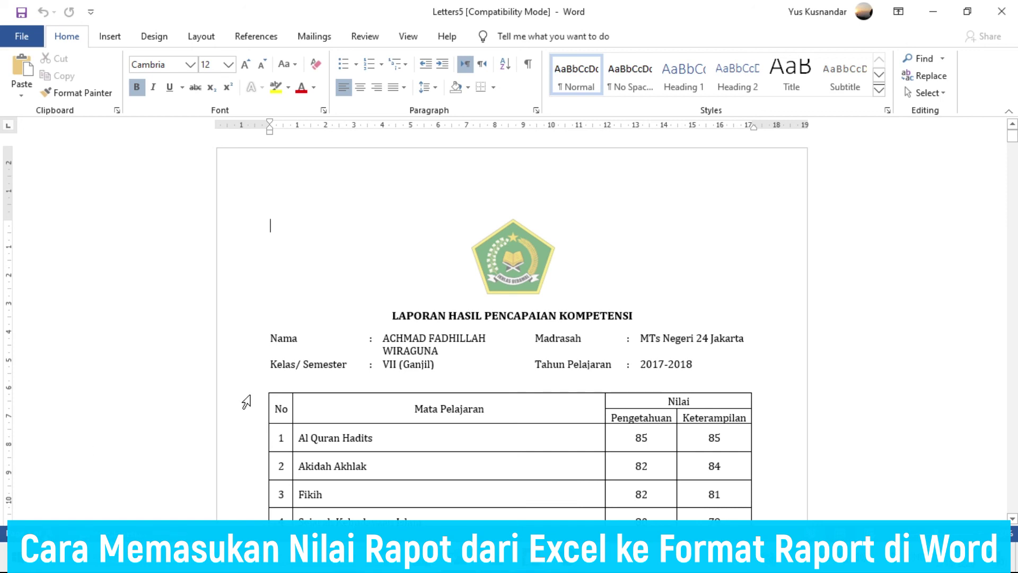
key("ctrl+s")
type("SEMESTER 5")
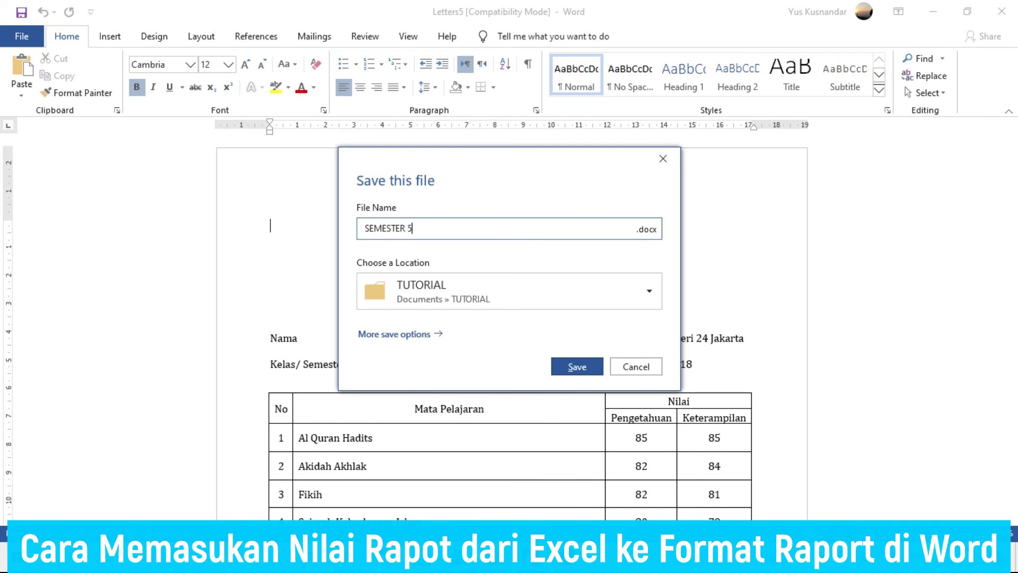
left_click(574, 367)
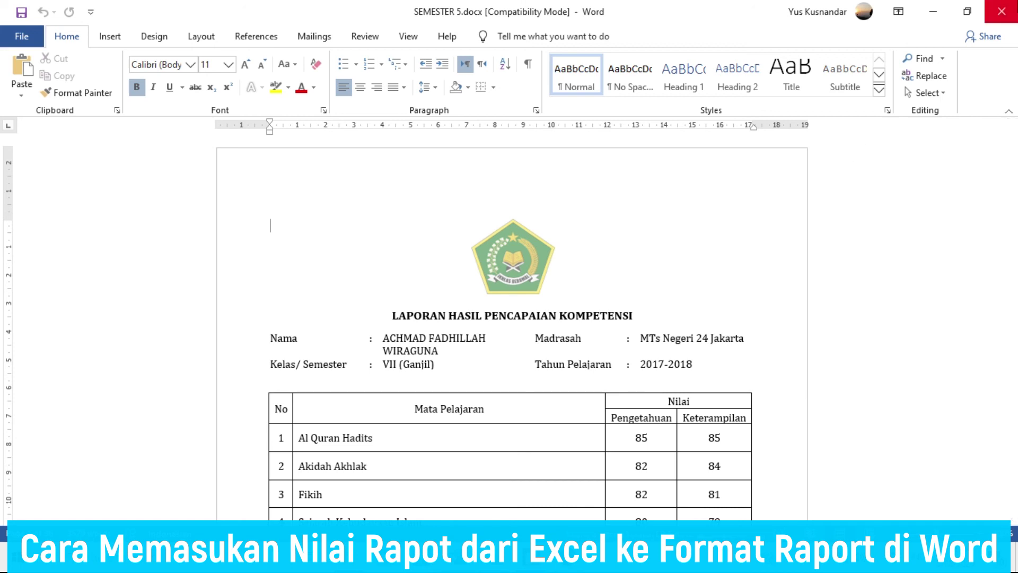
left_click(1001, 11)
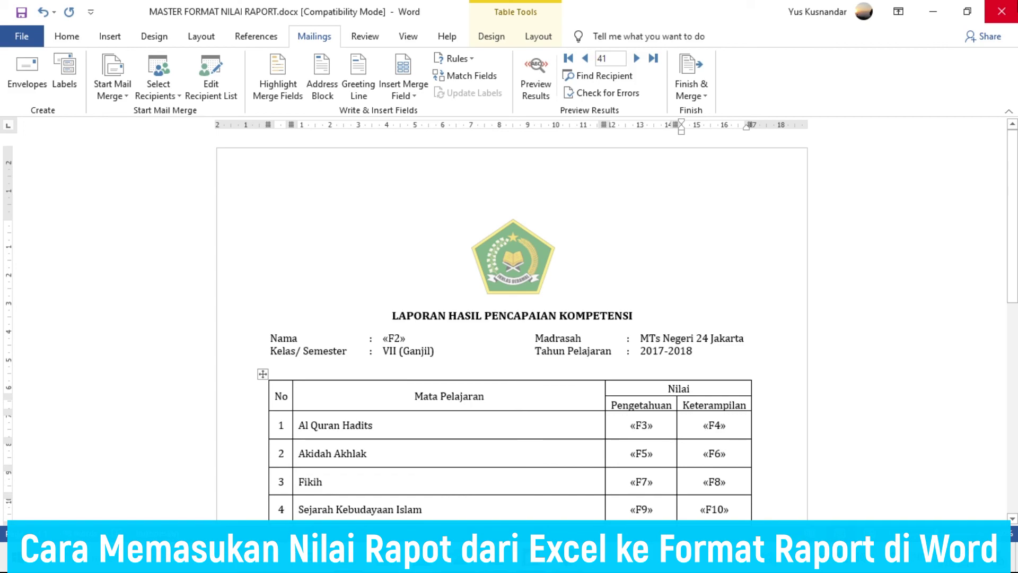
- Close the MASTER FORMAT NILAI RAPORT template, bringing up the save-changes prompt
left_click(1002, 11)
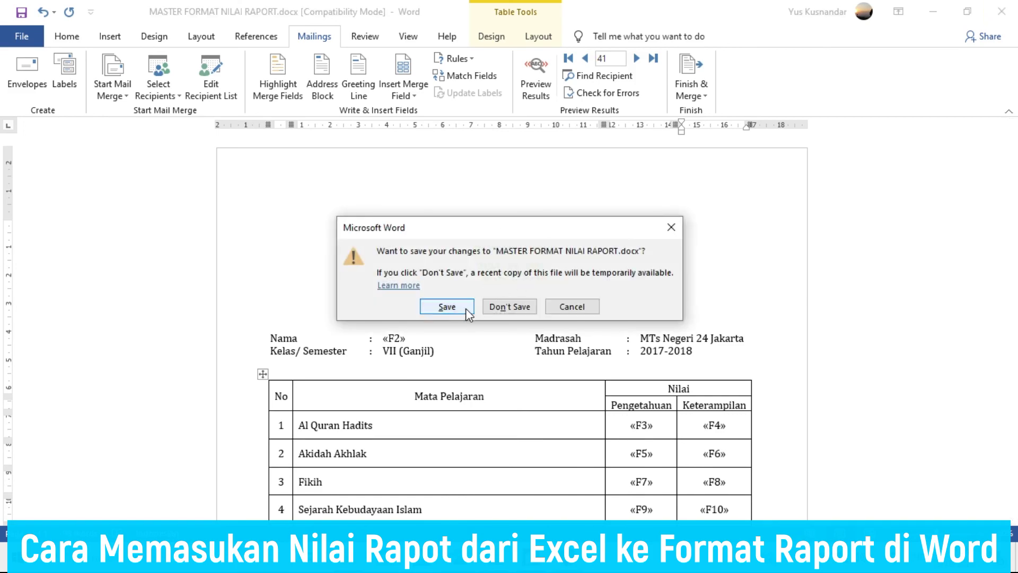